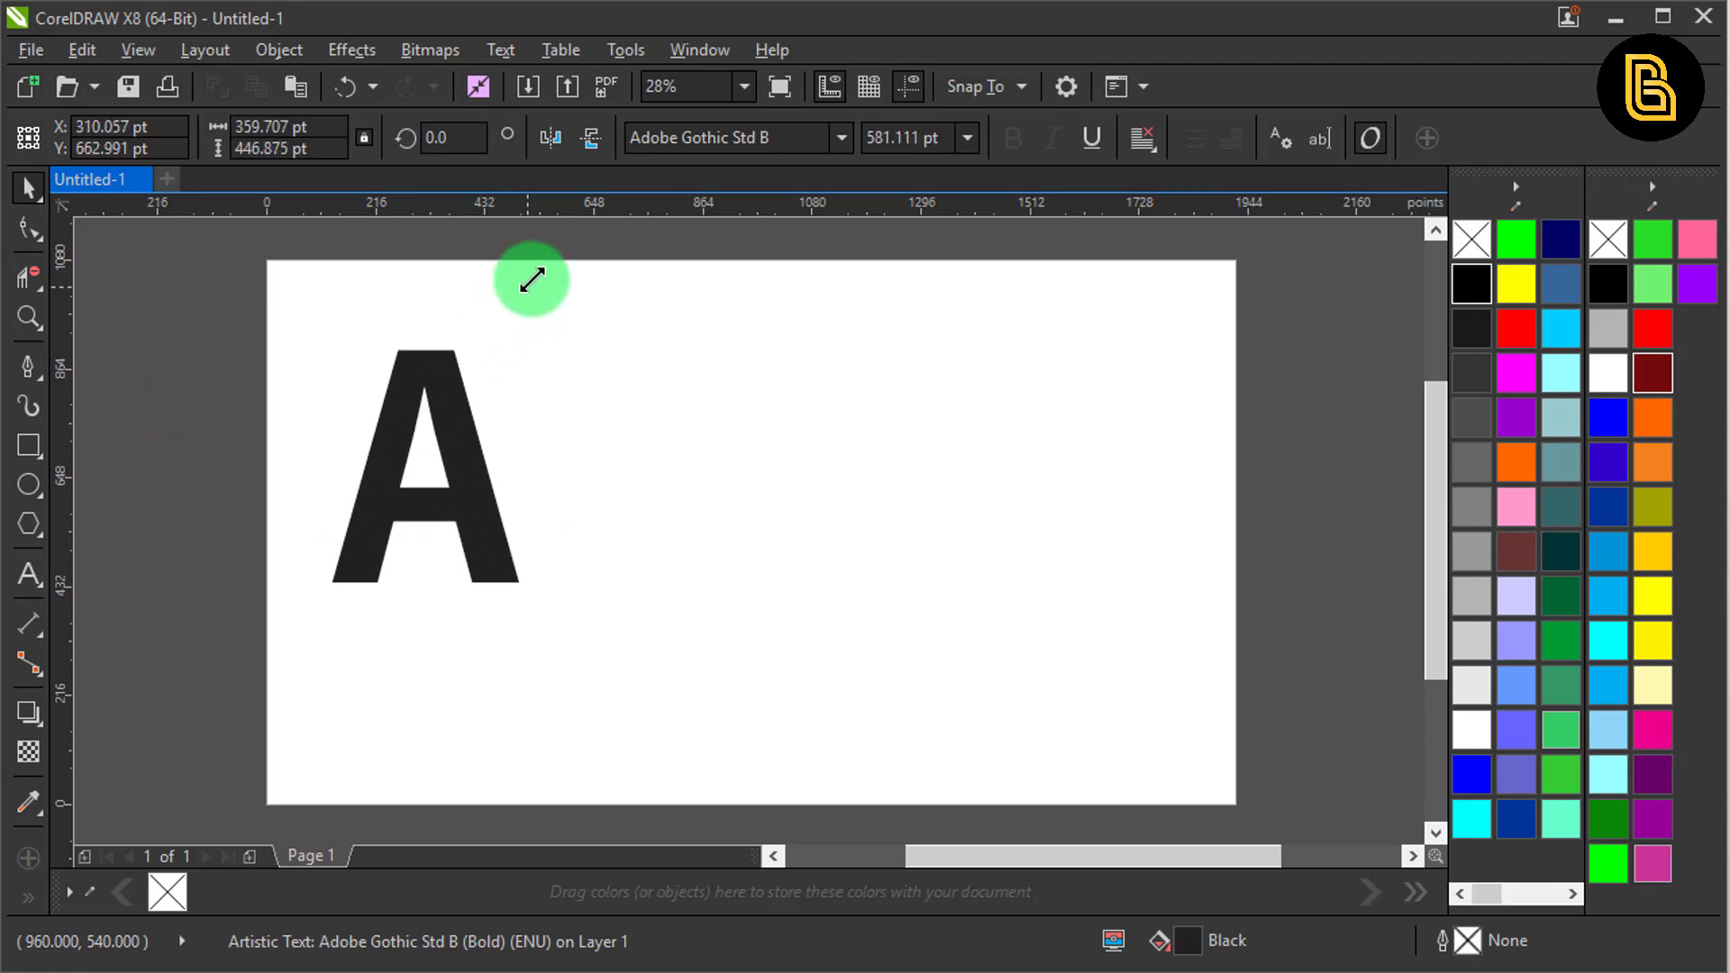
Enlarge the letter A to about 740 × 920 pt and position it in the left half of the page
{"action": "left_click_drag", "start_coordinate": [590, 469], "coordinate": [609, 381]}
{"action": "left_click_drag", "start_coordinate": [568, 591], "coordinate": [708, 769]}
{"action": "left_click_drag", "start_coordinate": [343, 316], "coordinate": [320, 290]}
{"action": "left_click_drag", "start_coordinate": [432, 514], "coordinate": [415, 512]}
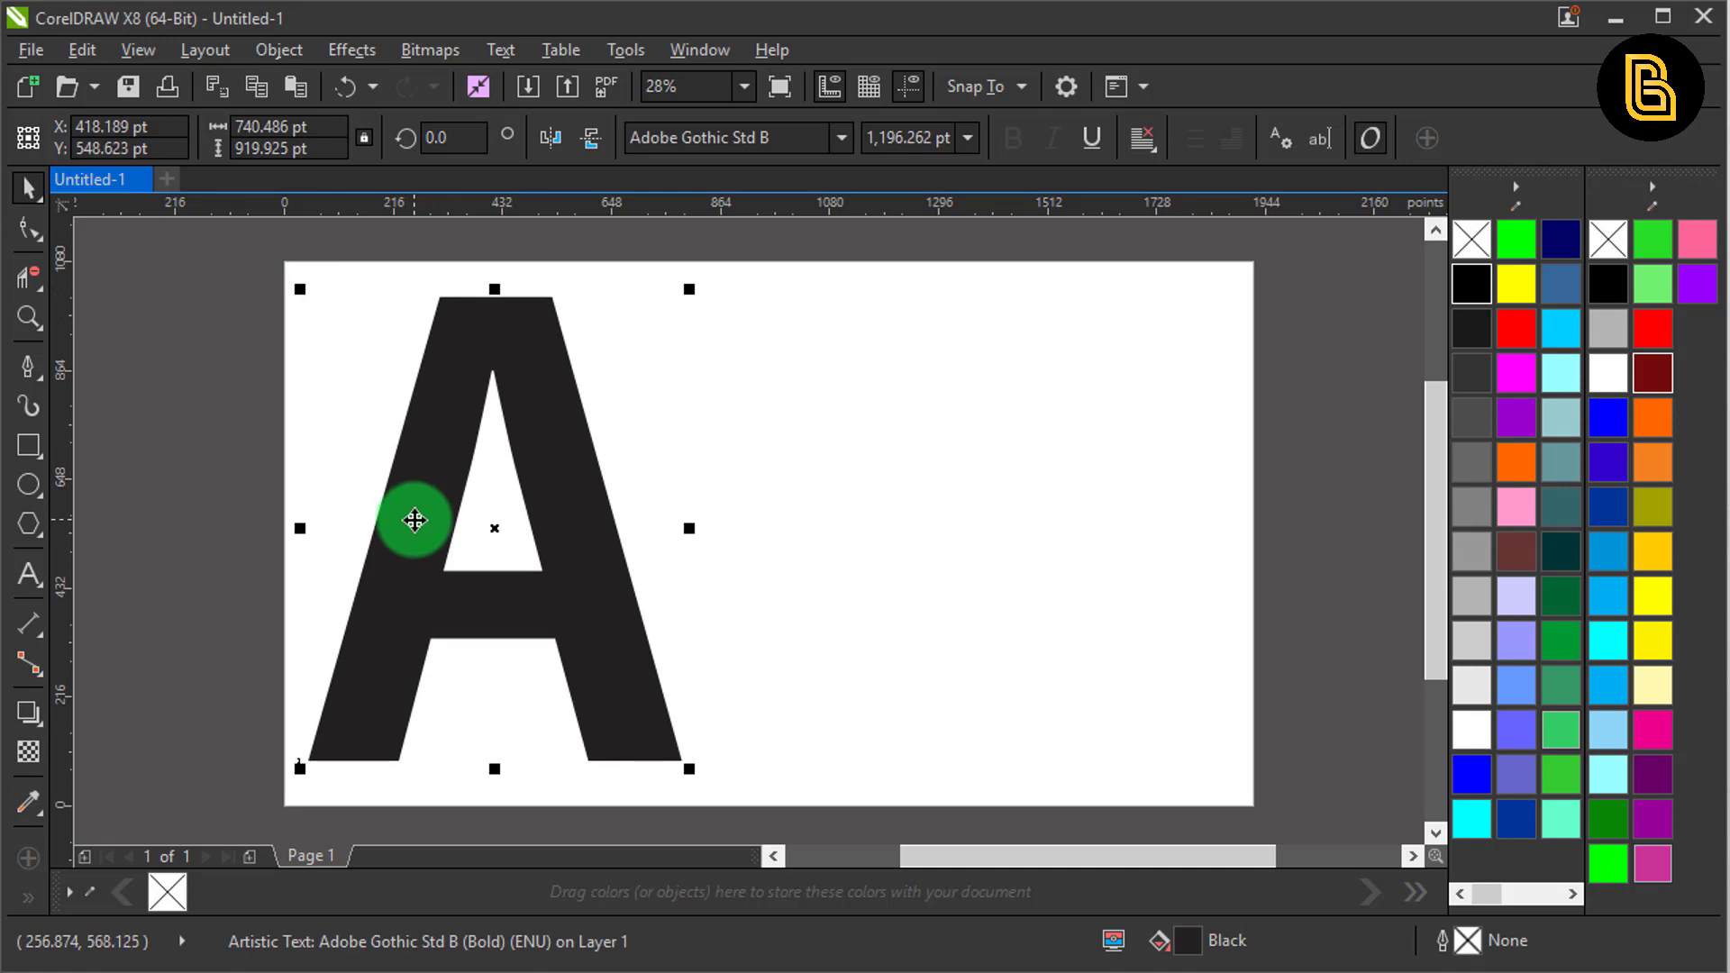
Duplicate the letter A horizontally into the right half of the page and convert the copy to curves
{"action": "left_click_drag", "start_coordinate": [495, 594], "coordinate": [977, 596]}
{"action": "right_click", "coordinate": [954, 581]}
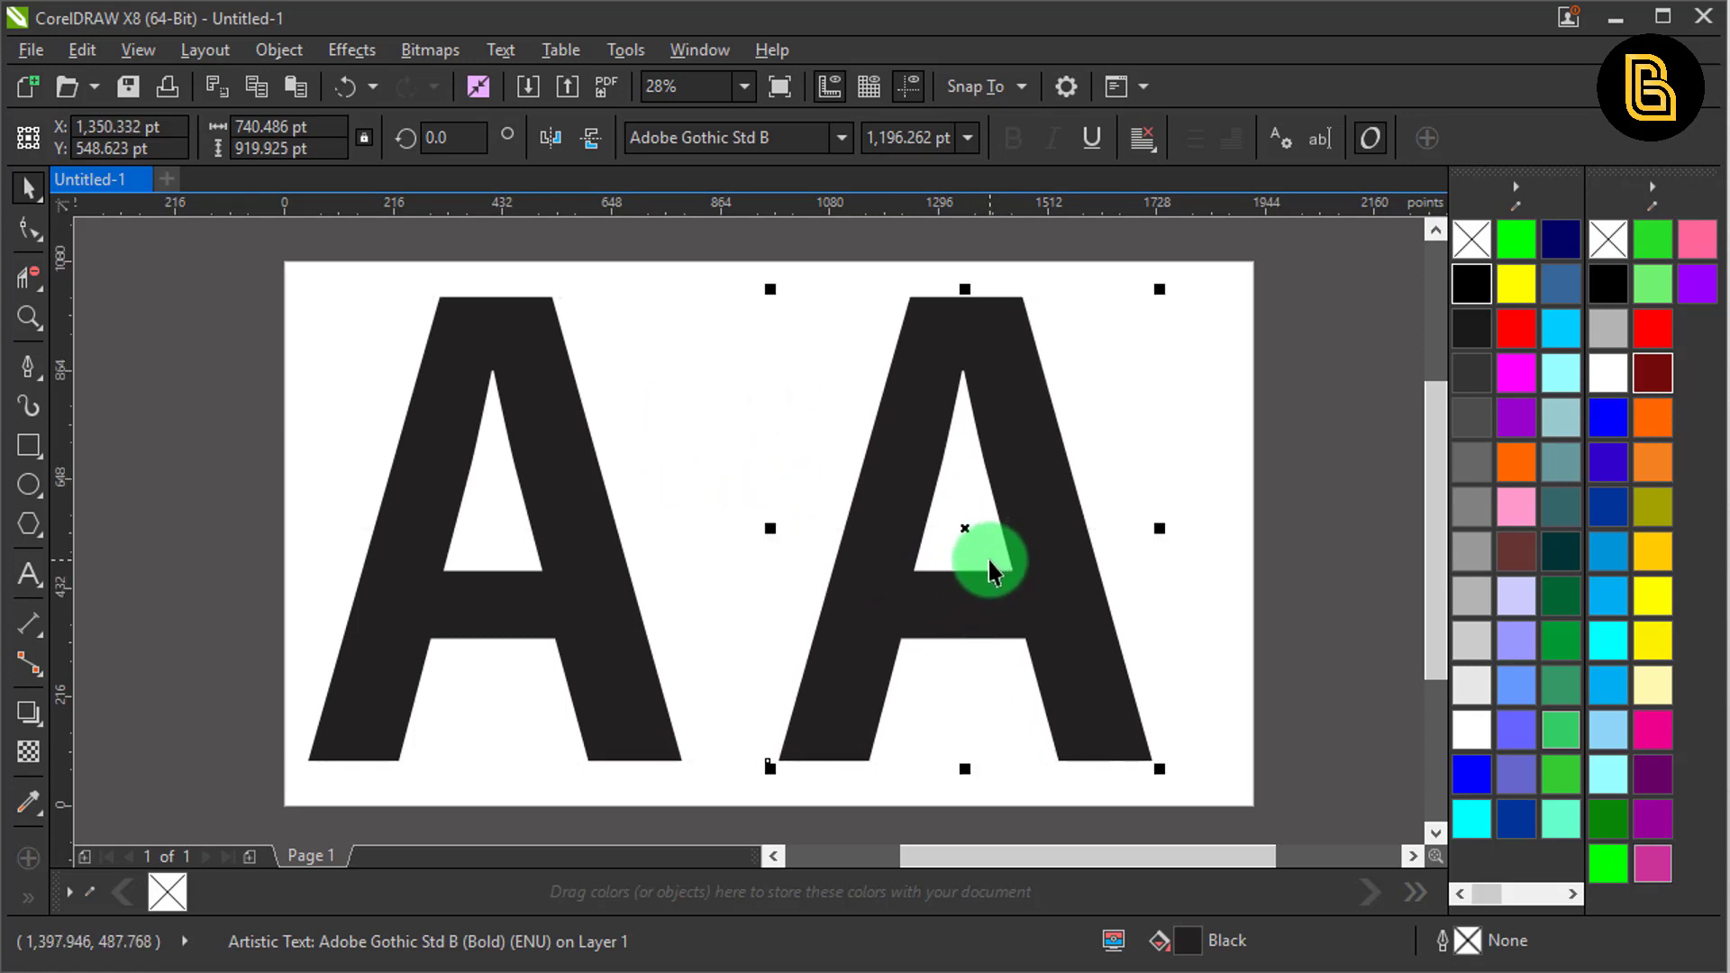
{"action": "key", "text": "ctrl+q"}
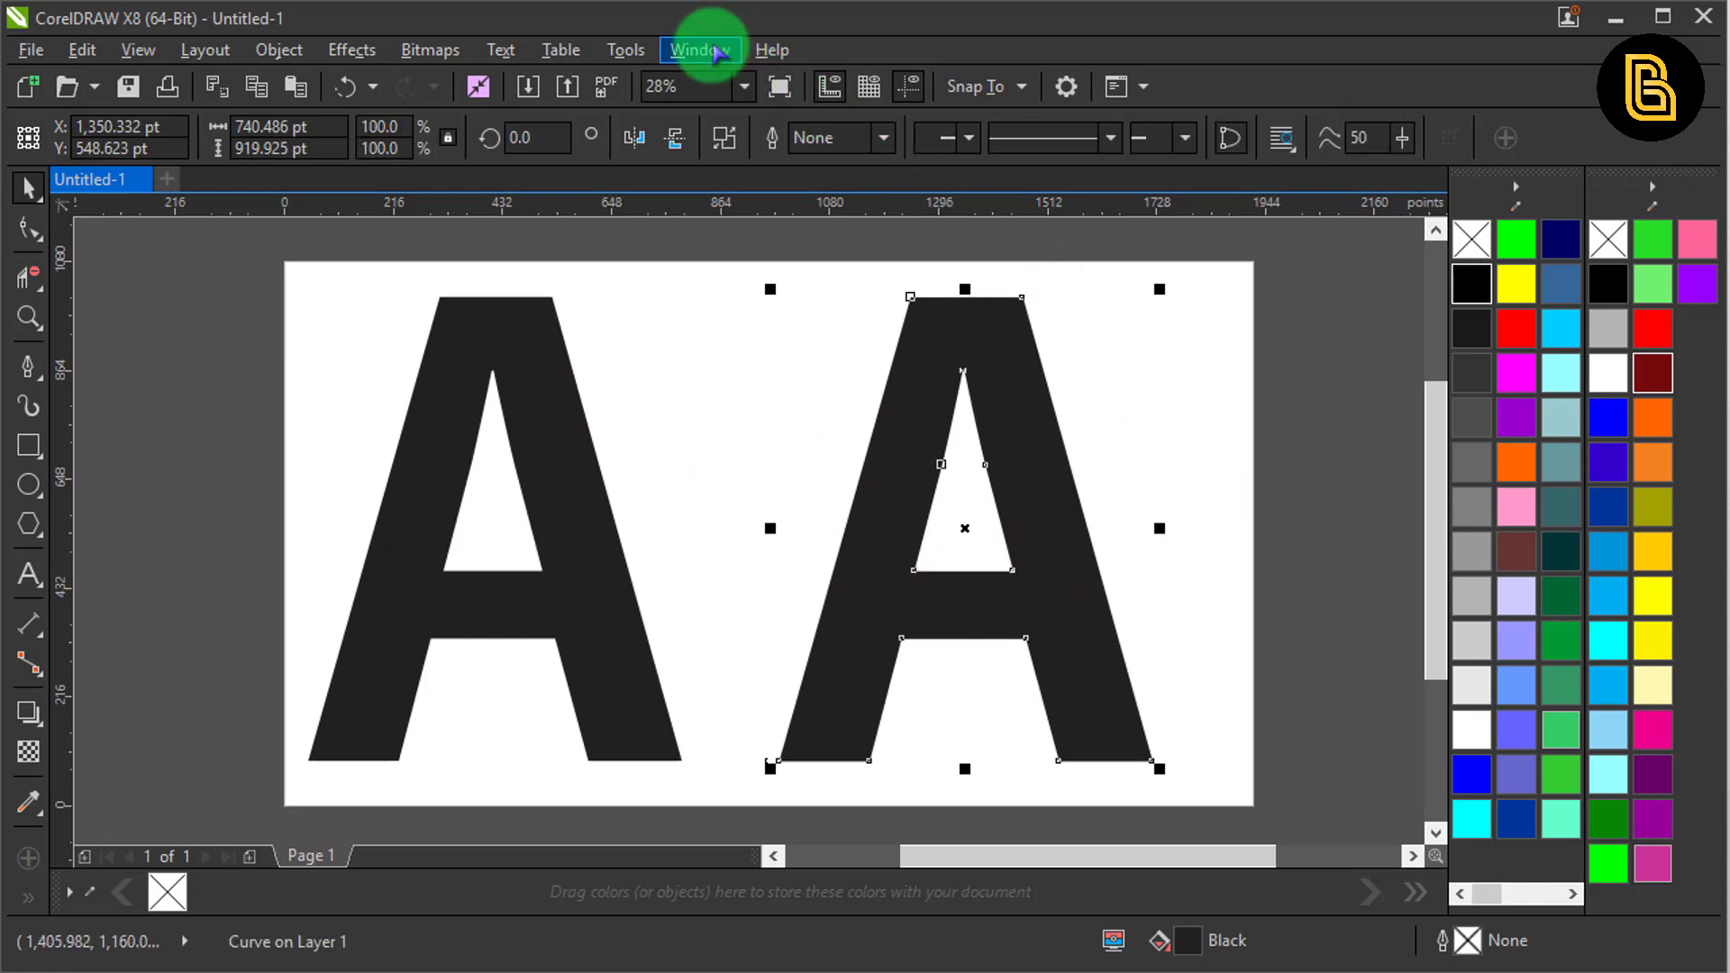
Round the corners of the copied letter A with a 35 pt fillet
{"action": "left_click", "coordinate": [706, 50]}
{"action": "mouse_move", "coordinate": [880, 404]}
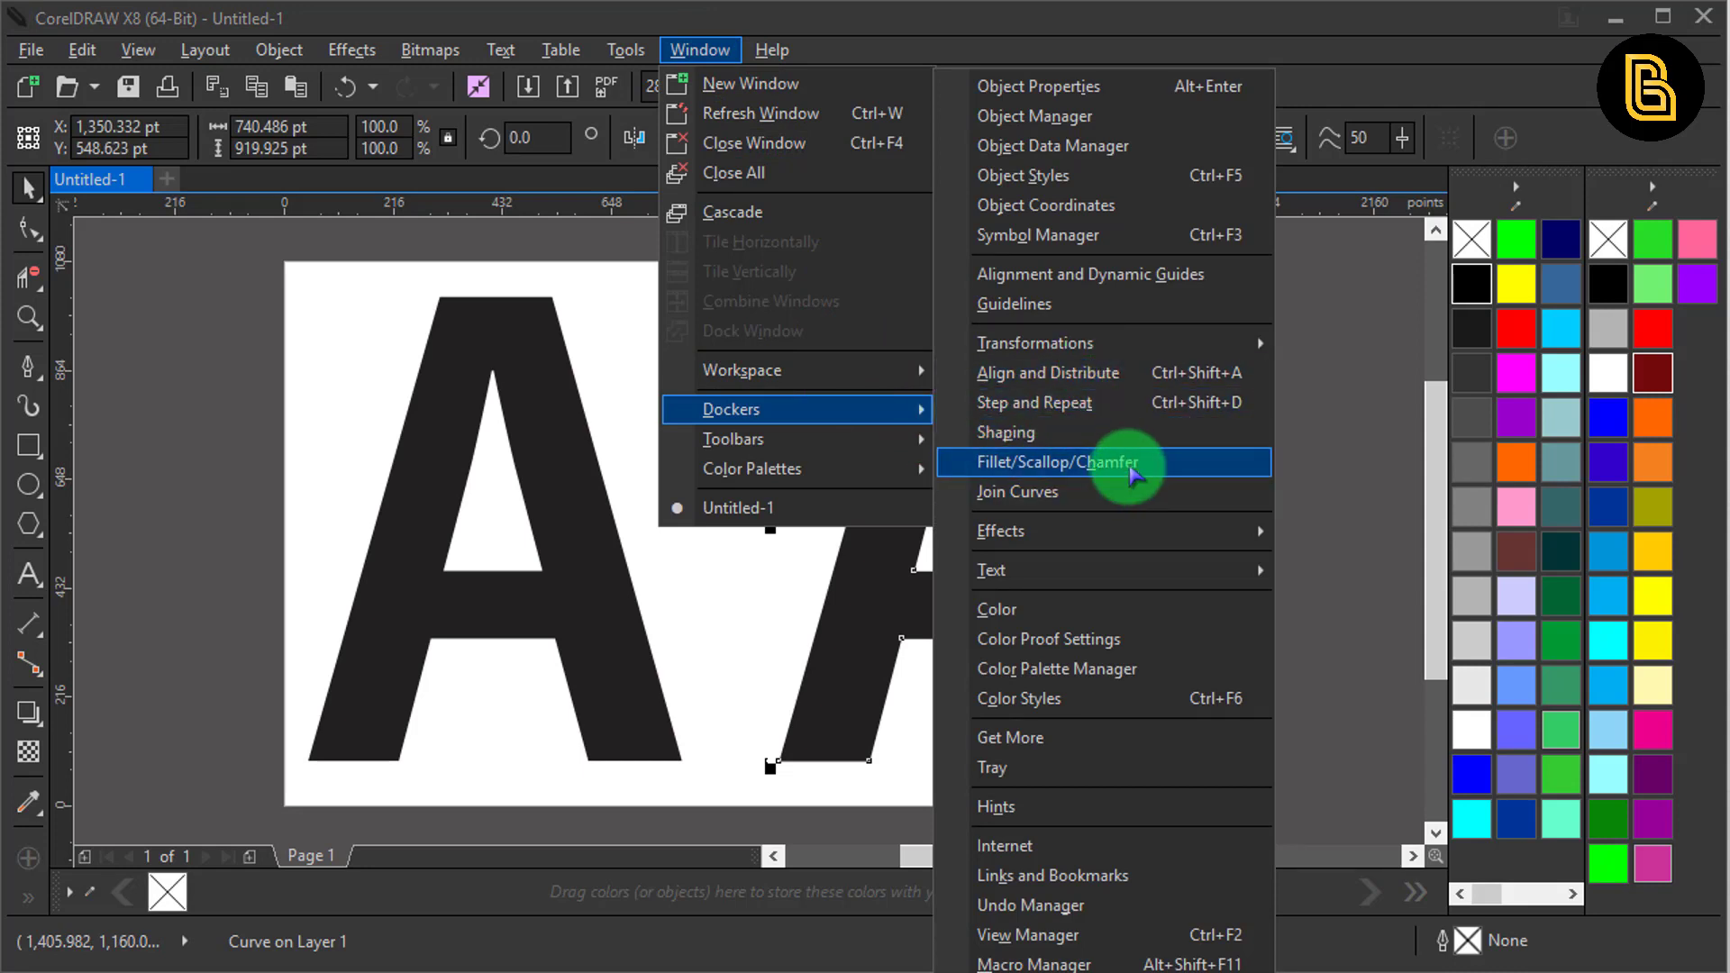
{"action": "left_click", "coordinate": [1129, 465]}
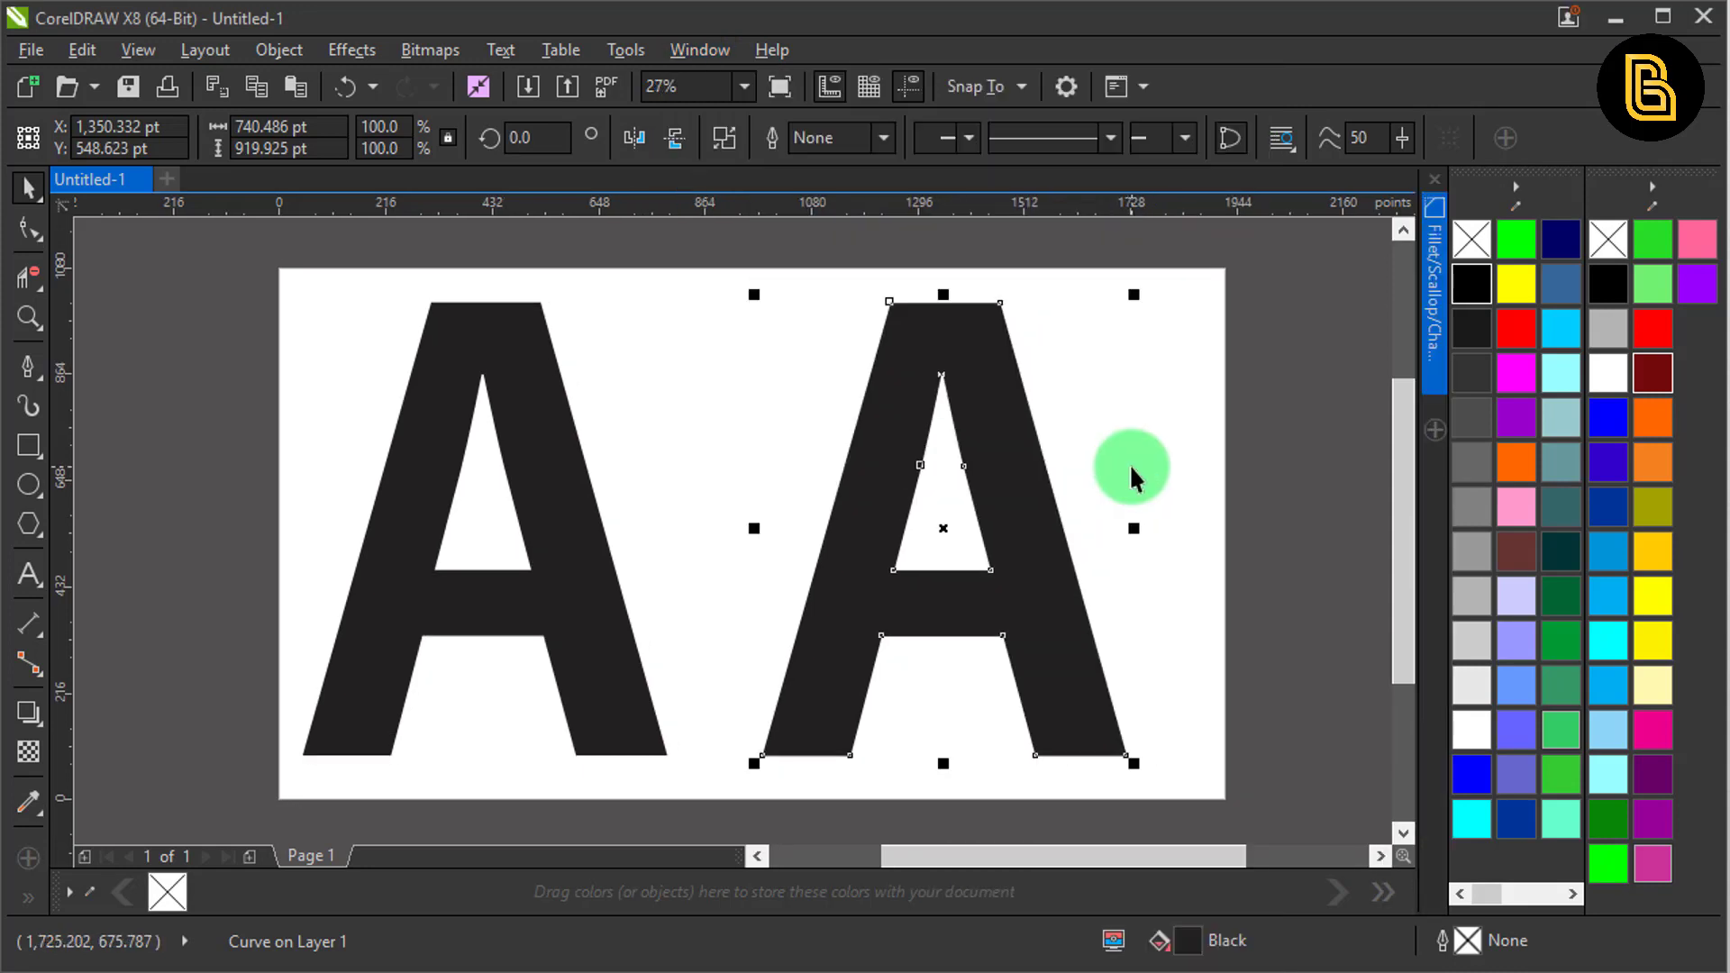
{"action": "left_click", "coordinate": [1434, 286]}
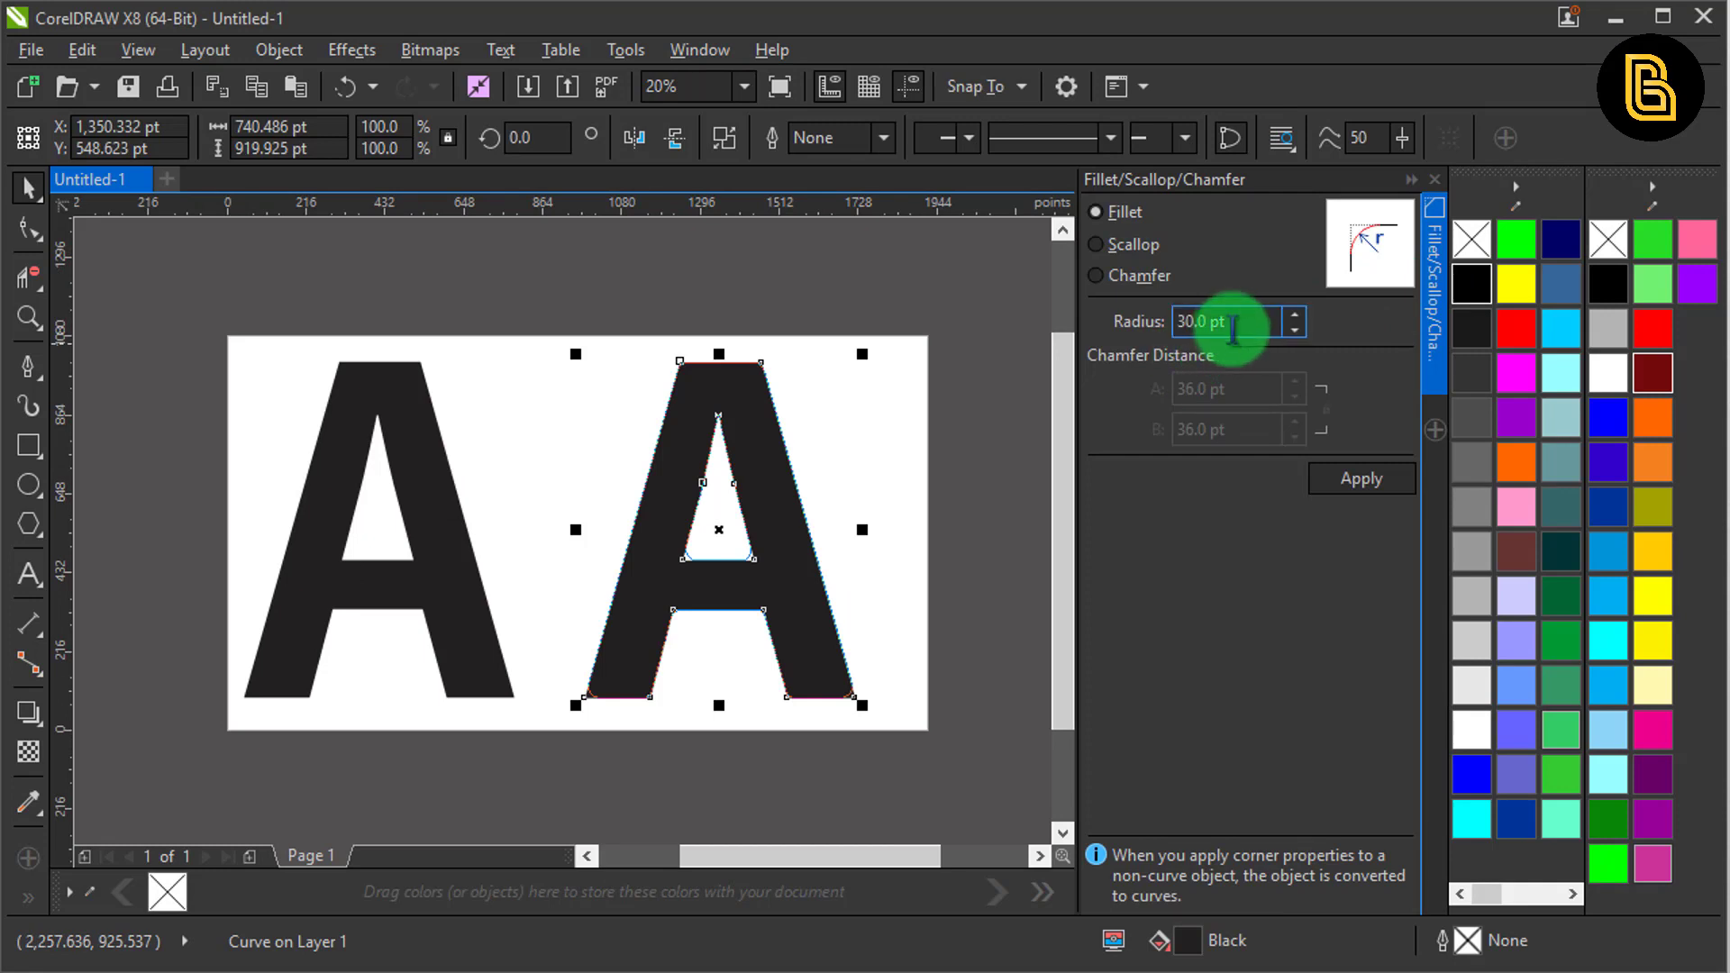
{"action": "left_click_drag", "start_coordinate": [1233, 331], "coordinate": [1161, 330]}
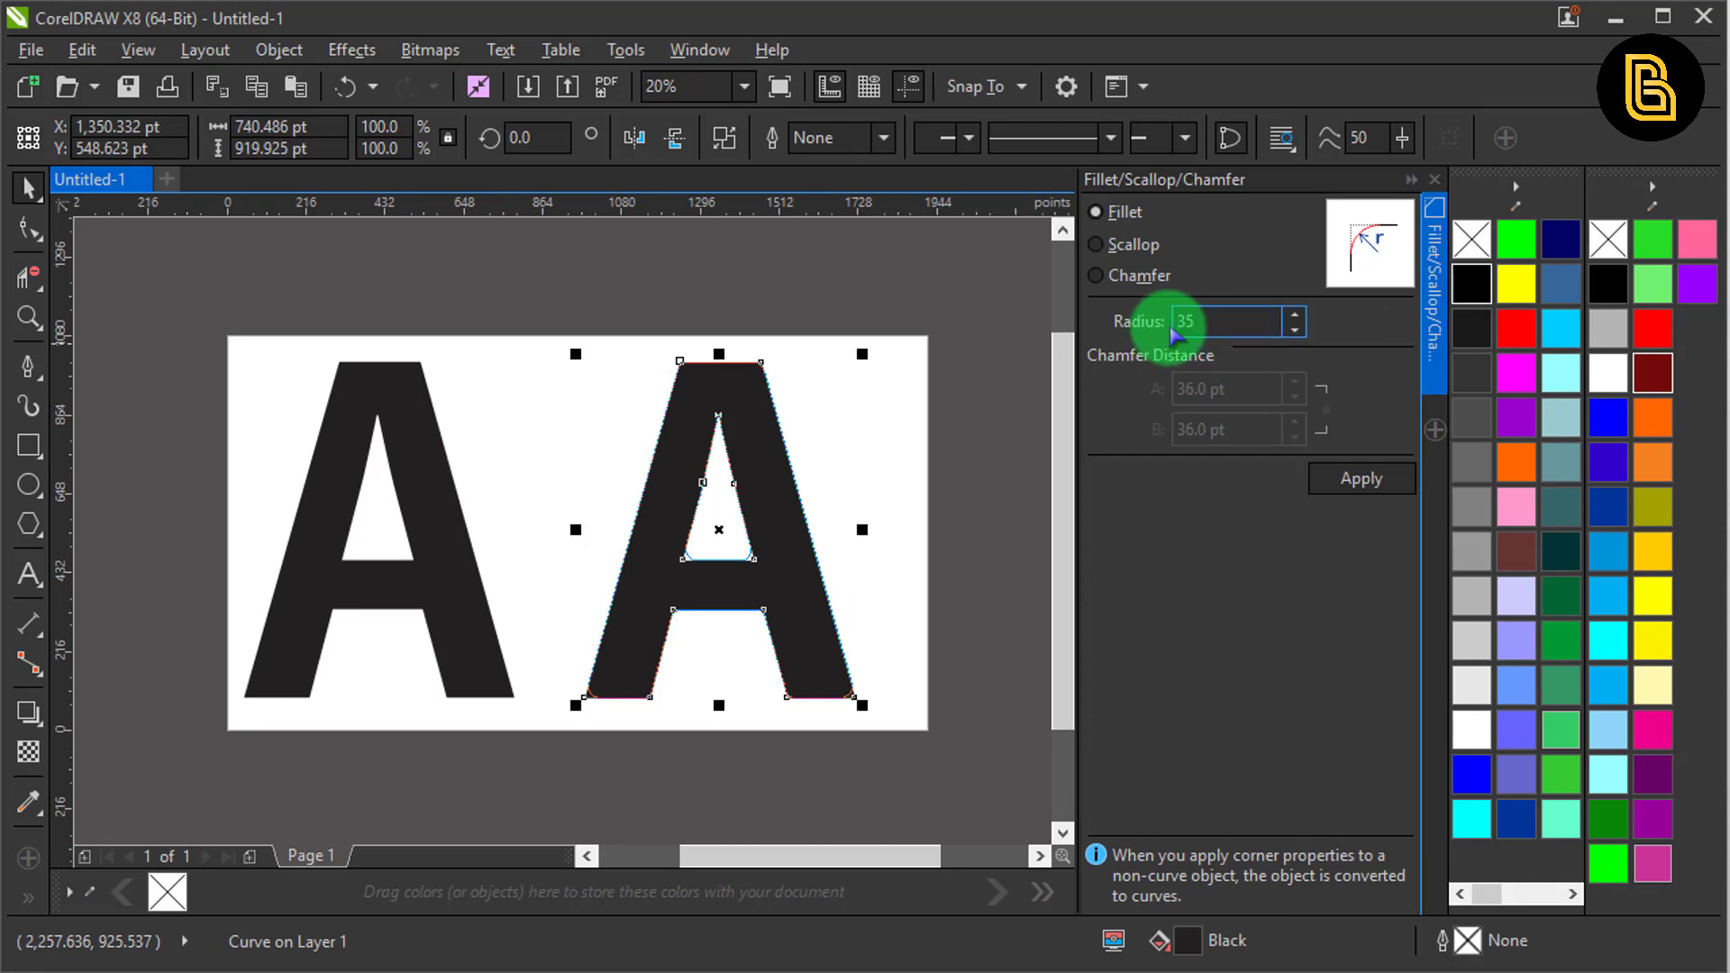
{"action": "type", "text": "35"}
{"action": "left_click", "coordinate": [1314, 477]}
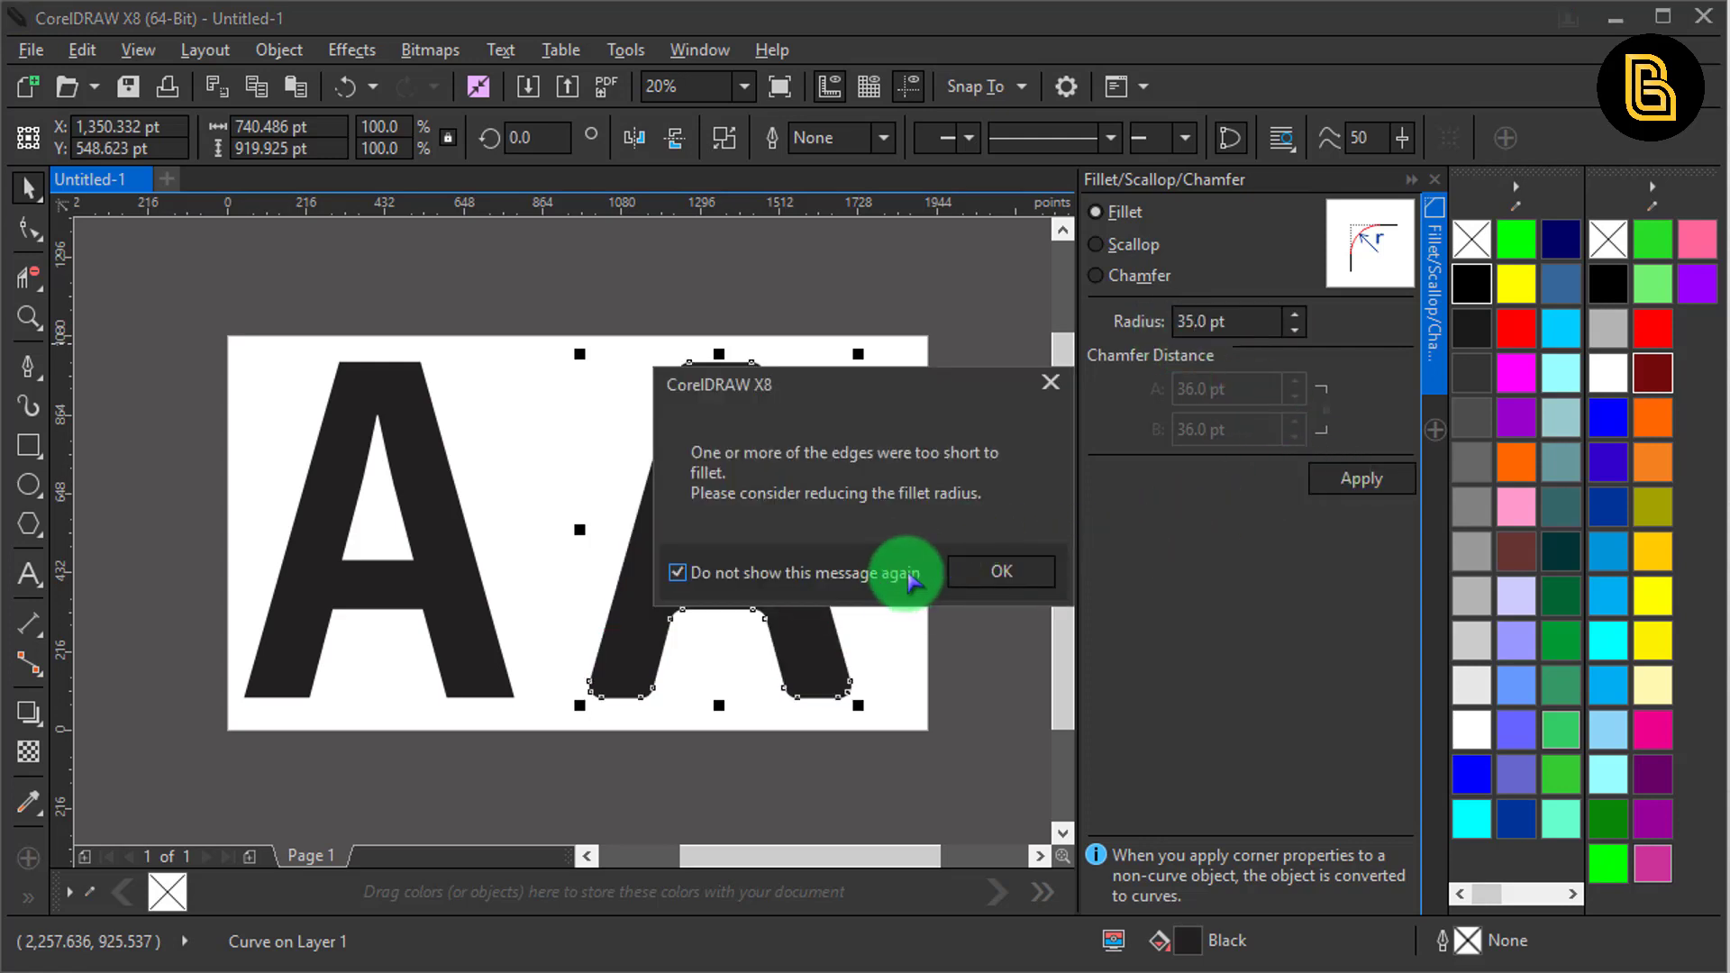
{"action": "left_click", "coordinate": [996, 571]}
{"action": "left_click", "coordinate": [926, 538]}
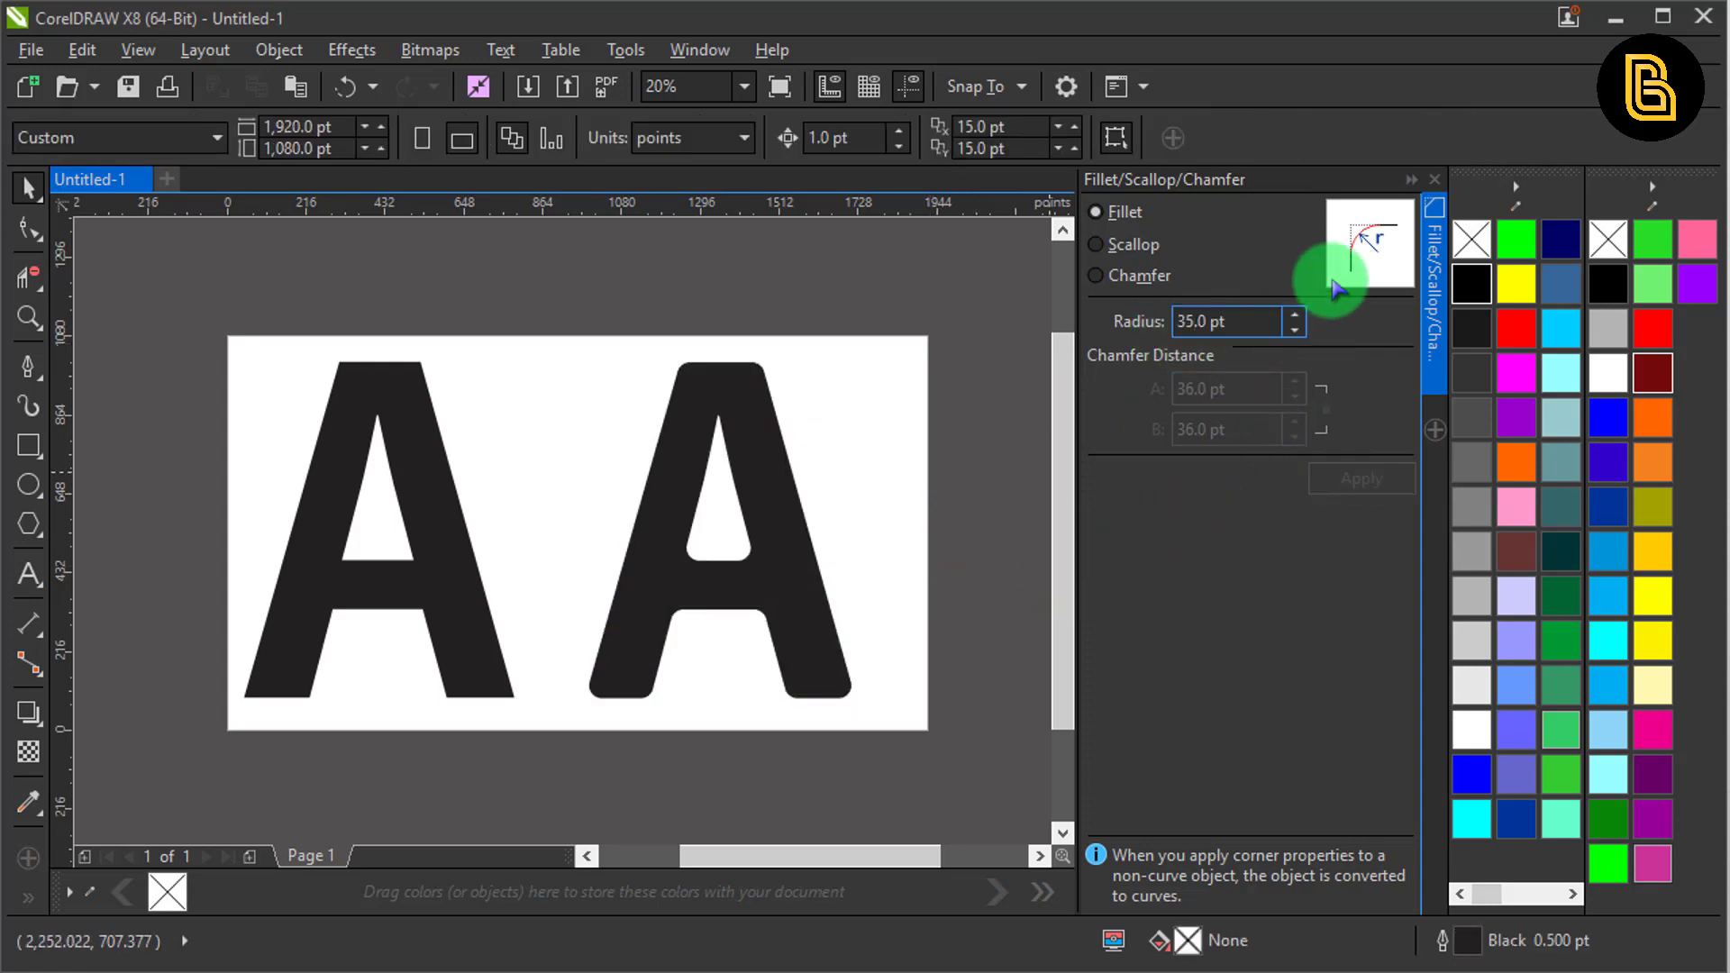
{"action": "left_click", "coordinate": [1434, 179]}
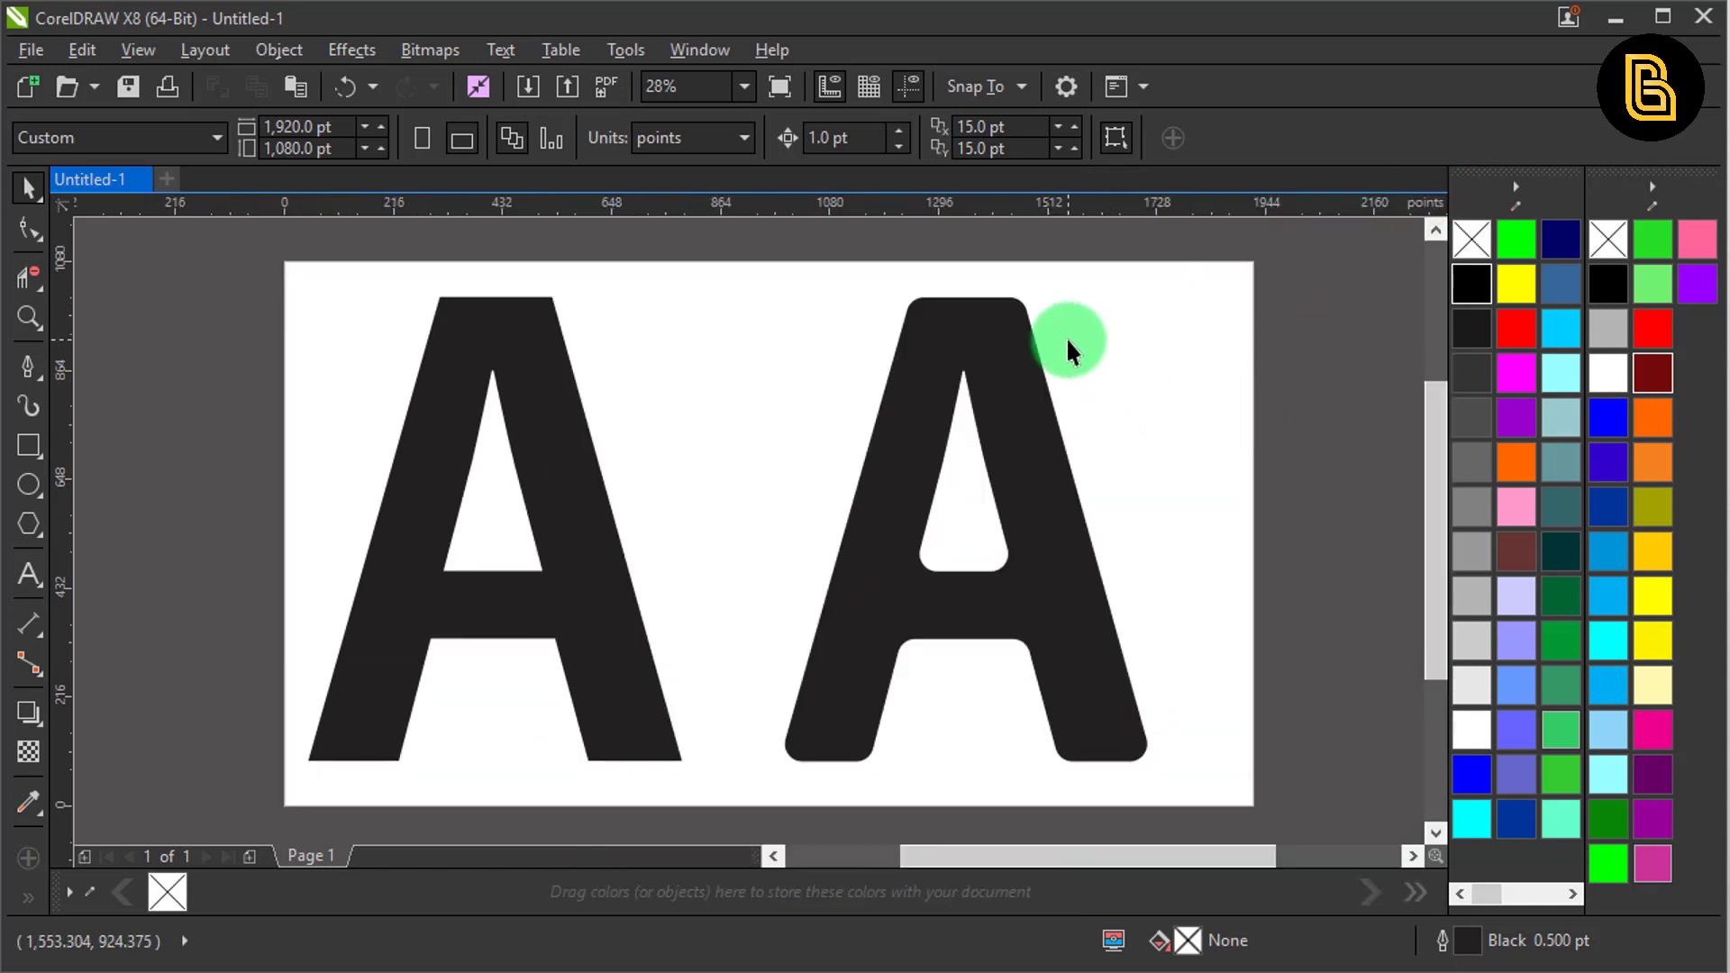
Fill the rounded letter A with red (#FF0000)
{"action": "left_click_drag", "start_coordinate": [1066, 287], "coordinate": [1000, 324]}
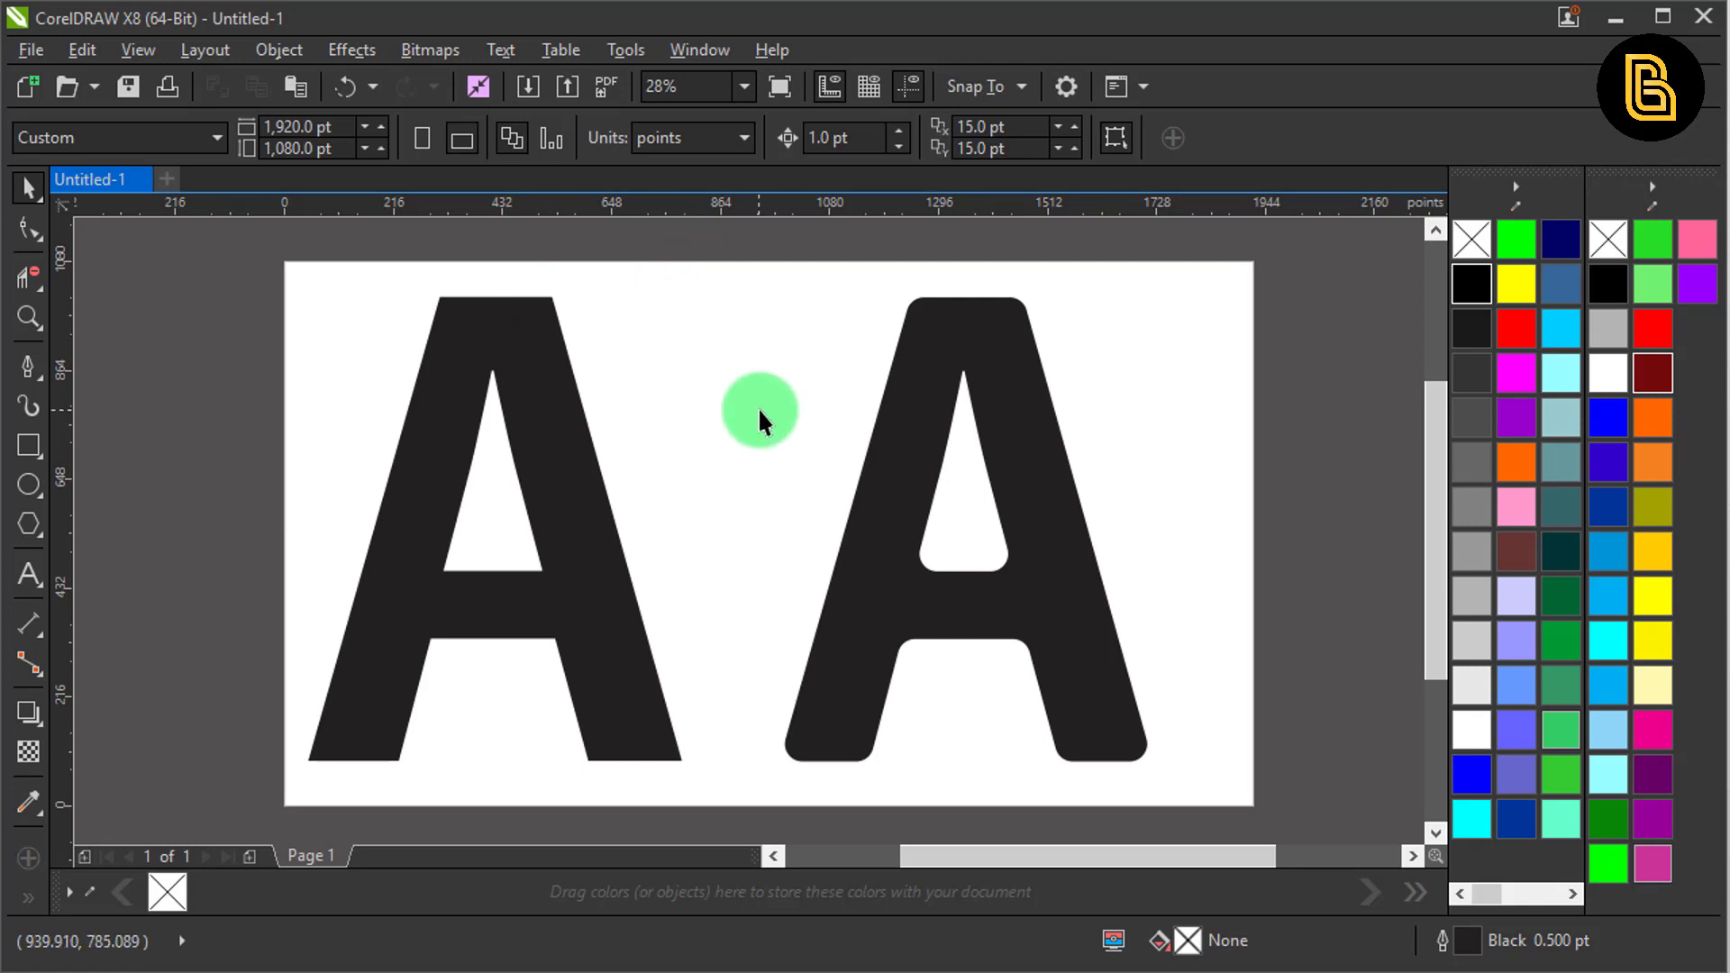
{"action": "left_click", "coordinate": [876, 427]}
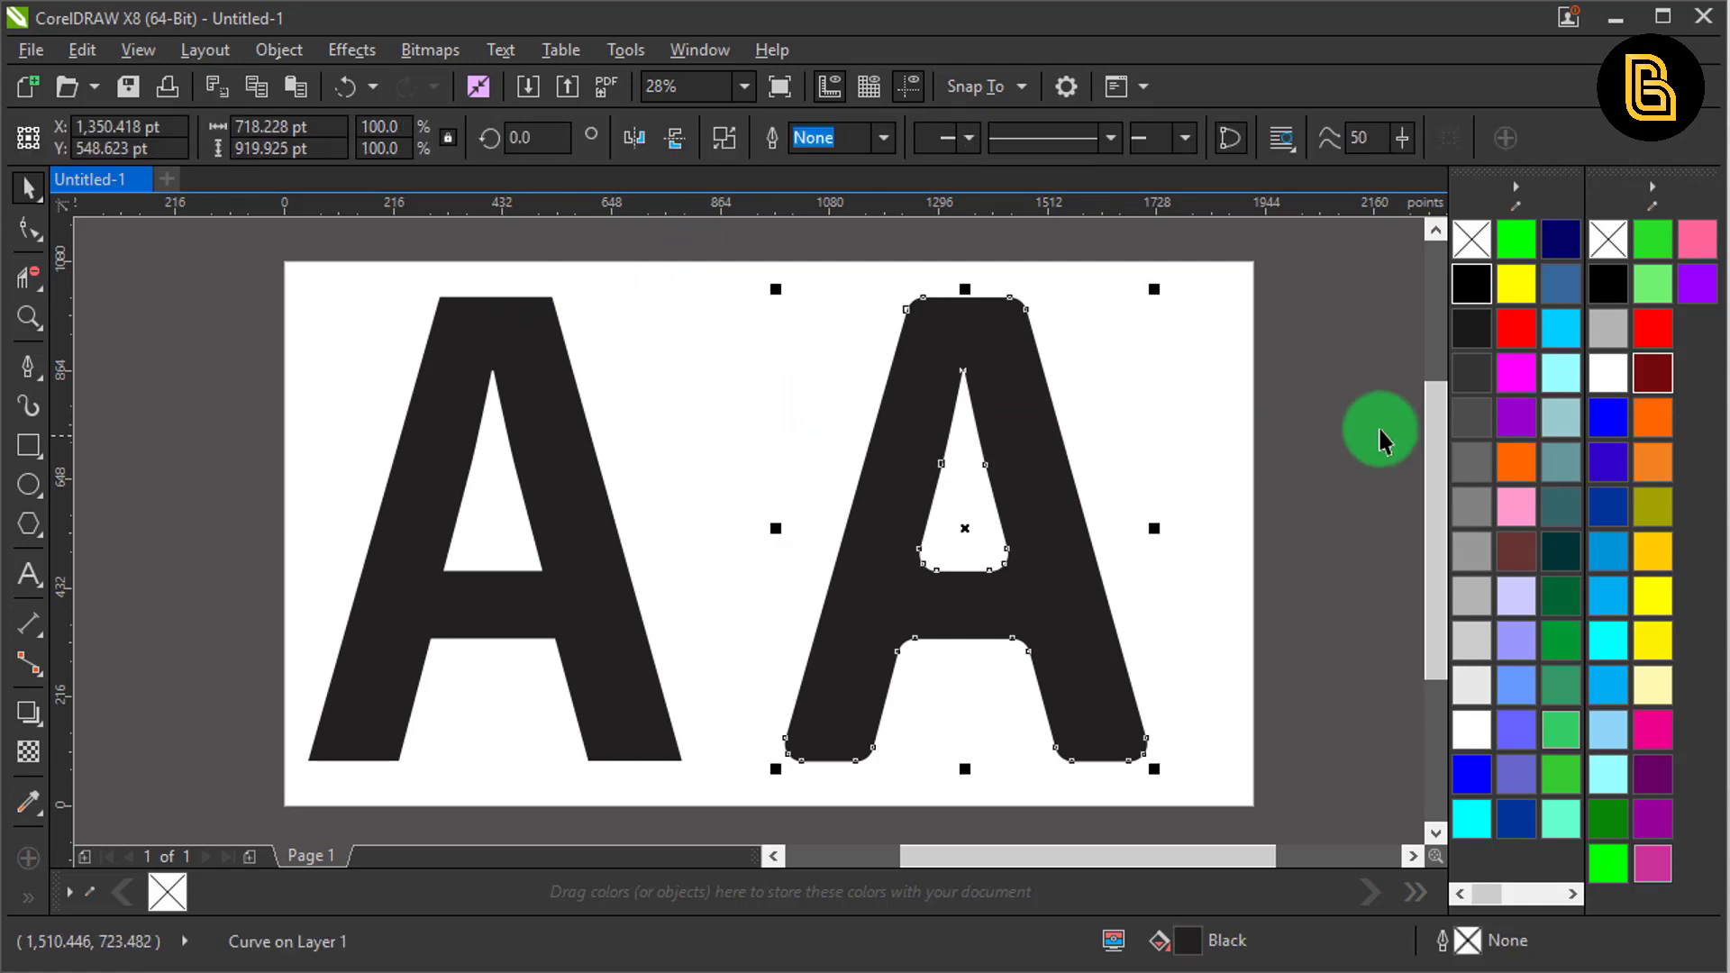
{"action": "left_click", "coordinate": [1520, 336]}
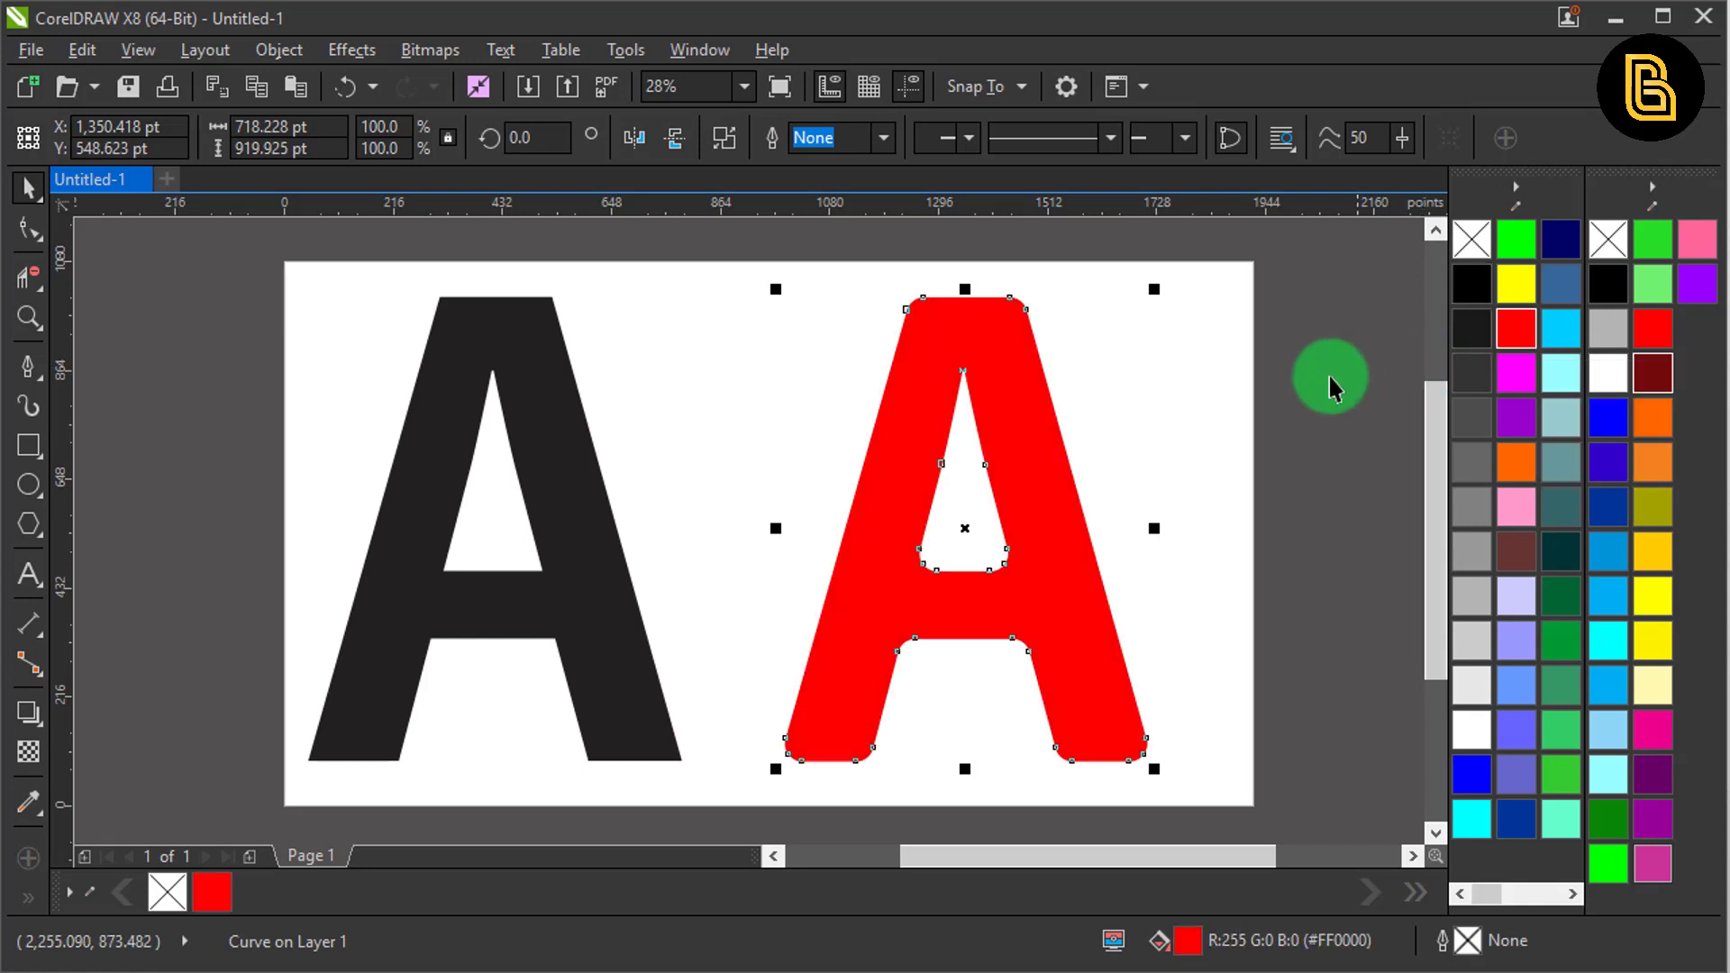
Give the red letter A a 36 pt outline
{"action": "left_click", "coordinate": [1171, 381]}
{"action": "left_click_drag", "start_coordinate": [1162, 380], "coordinate": [1088, 397]}
{"action": "left_click", "coordinate": [961, 394]}
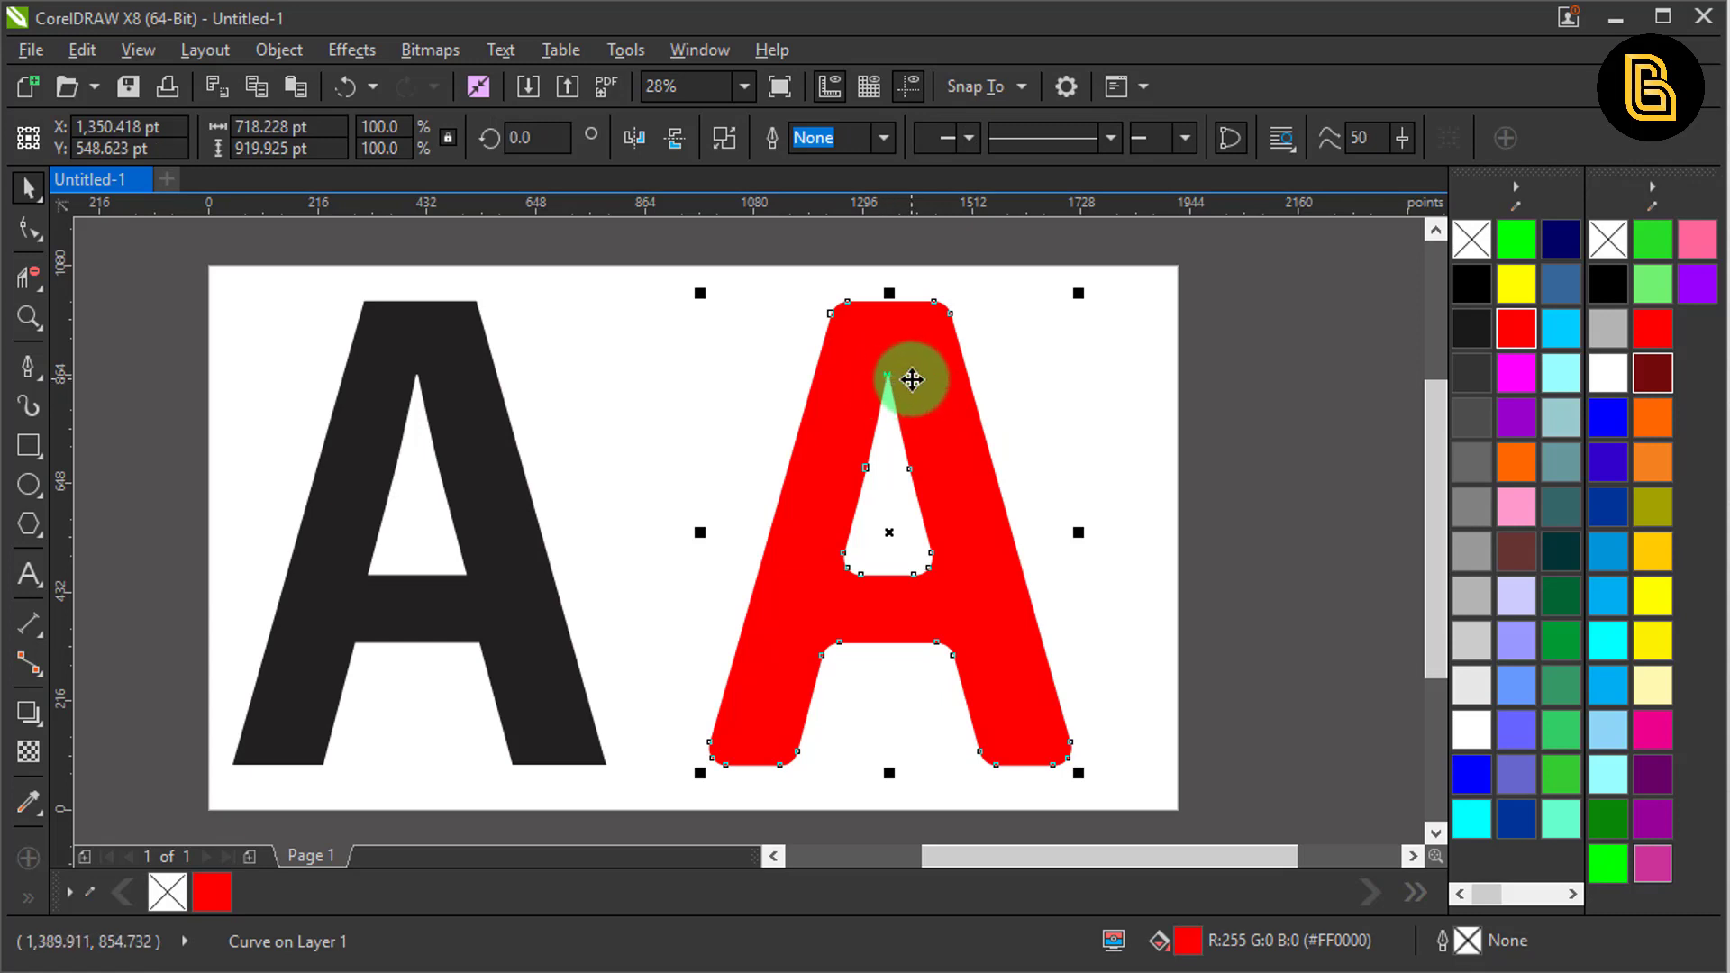
{"action": "left_click", "coordinate": [883, 137]}
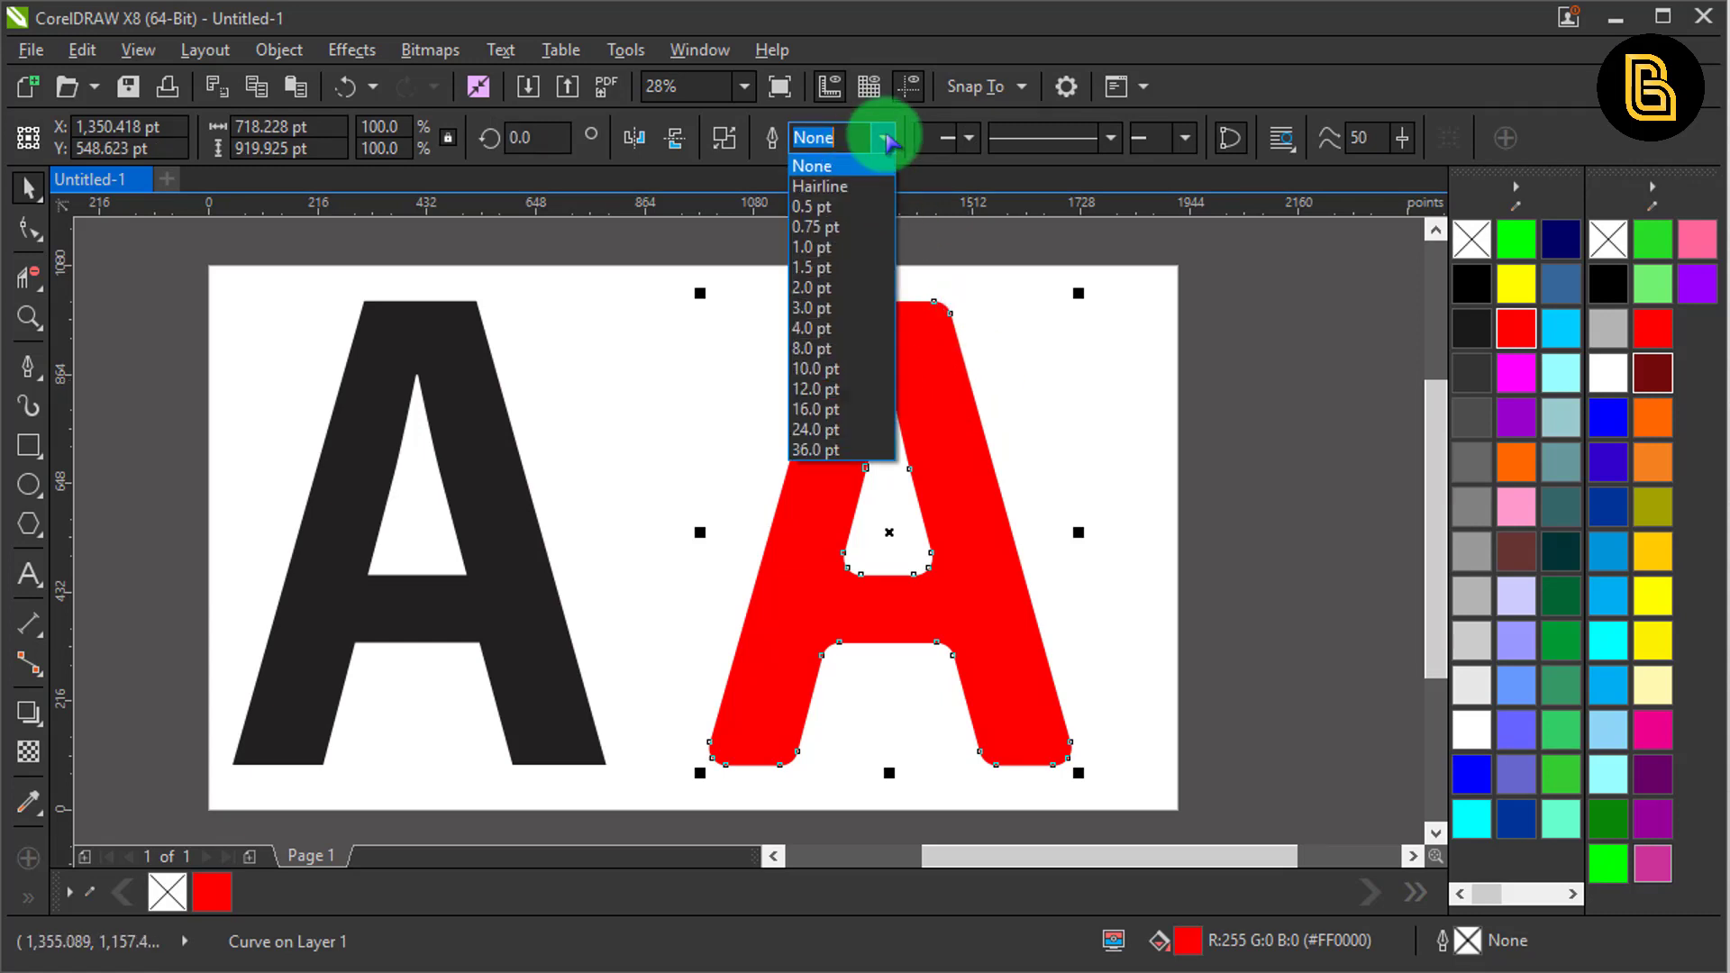
{"action": "left_click", "coordinate": [865, 450]}
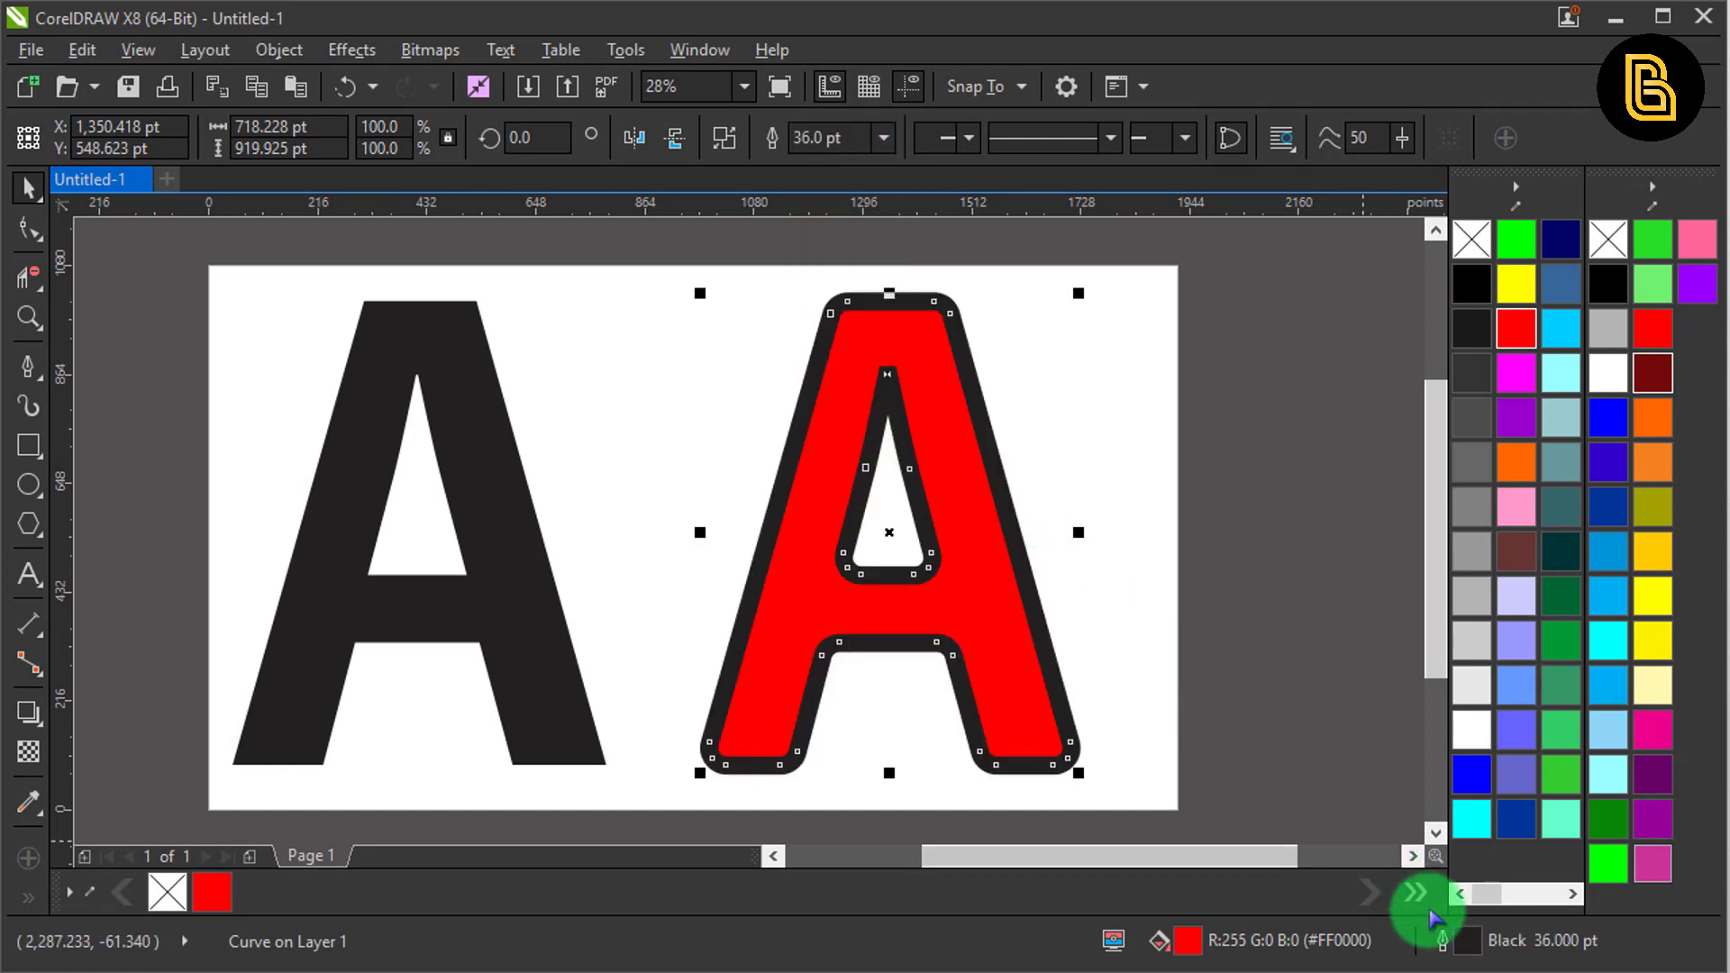
Give the red letter's outline round corners and round line caps, place it behind the fill and make it scale with the object
{"action": "double_click", "coordinate": [1459, 944]}
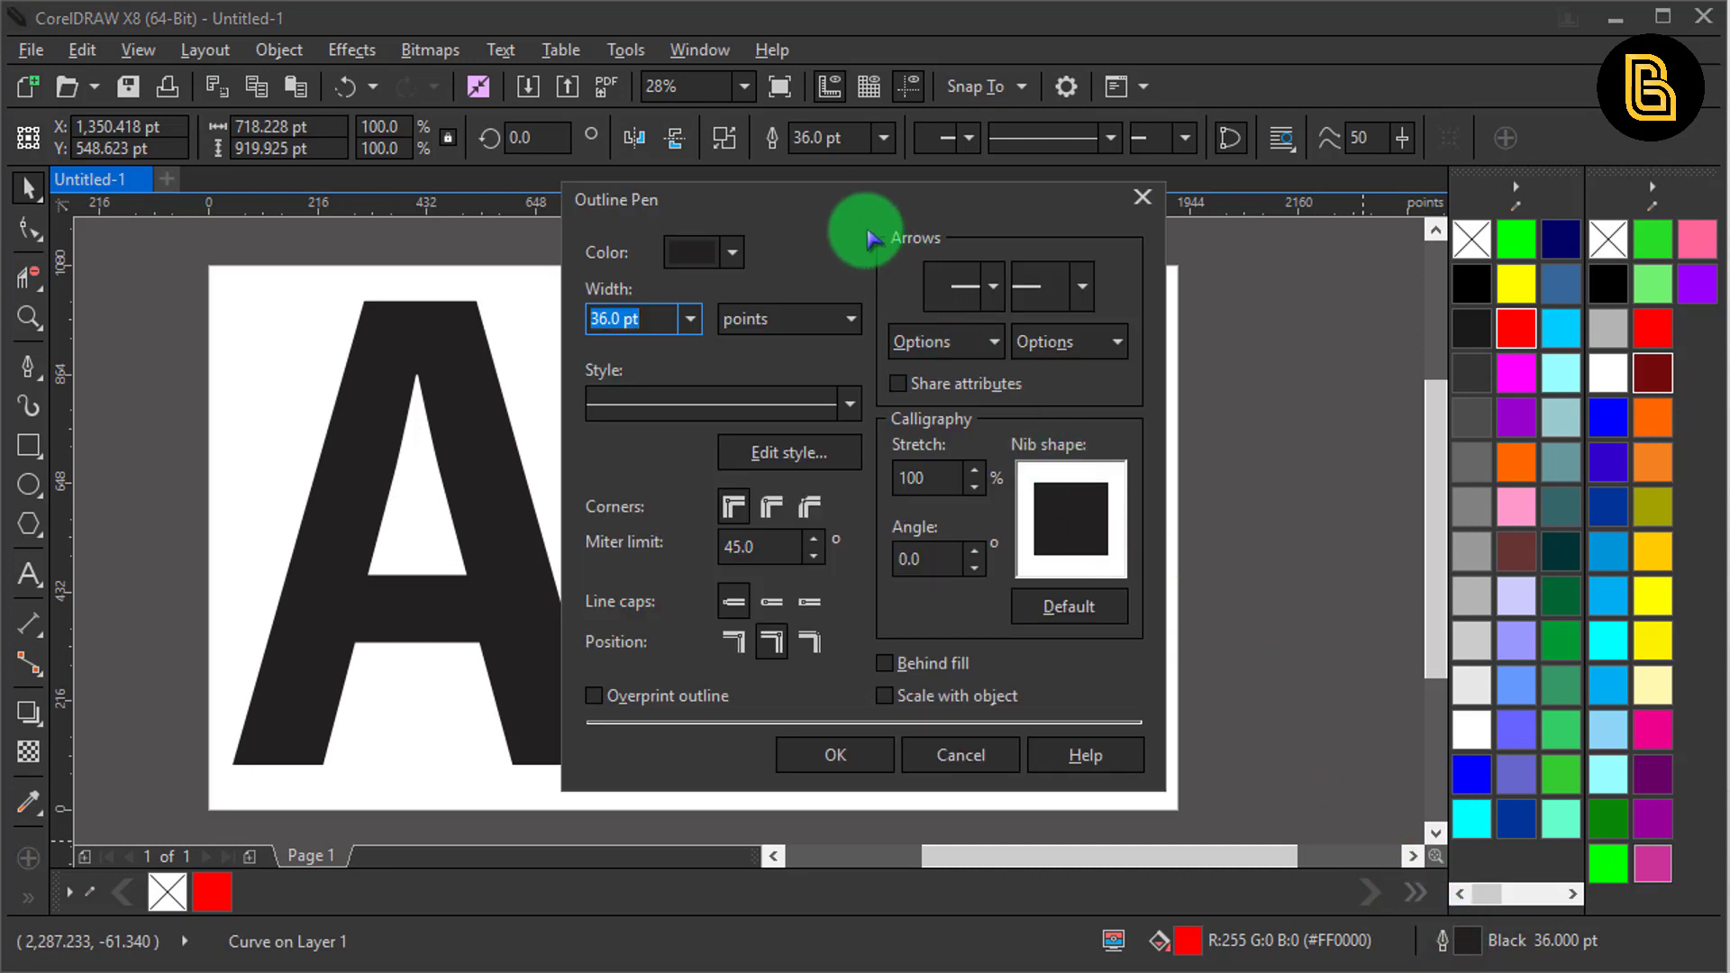
{"action": "left_click_drag", "start_coordinate": [869, 212], "coordinate": [1289, 206]}
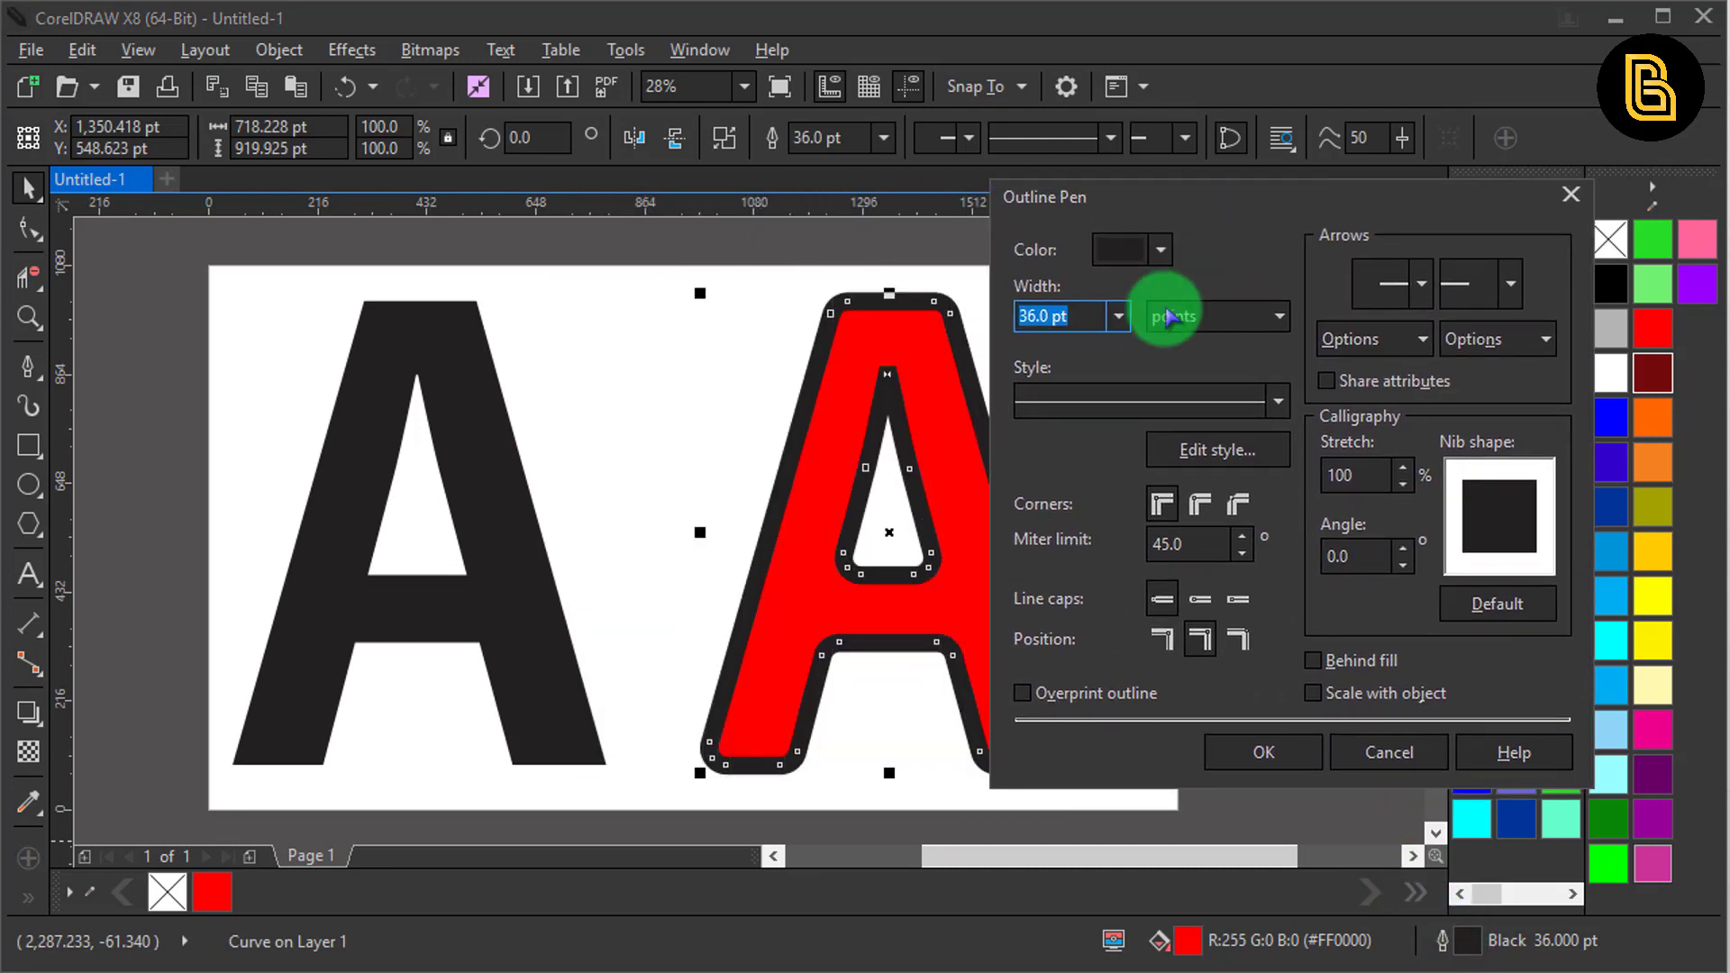
{"action": "left_click", "coordinate": [1197, 506]}
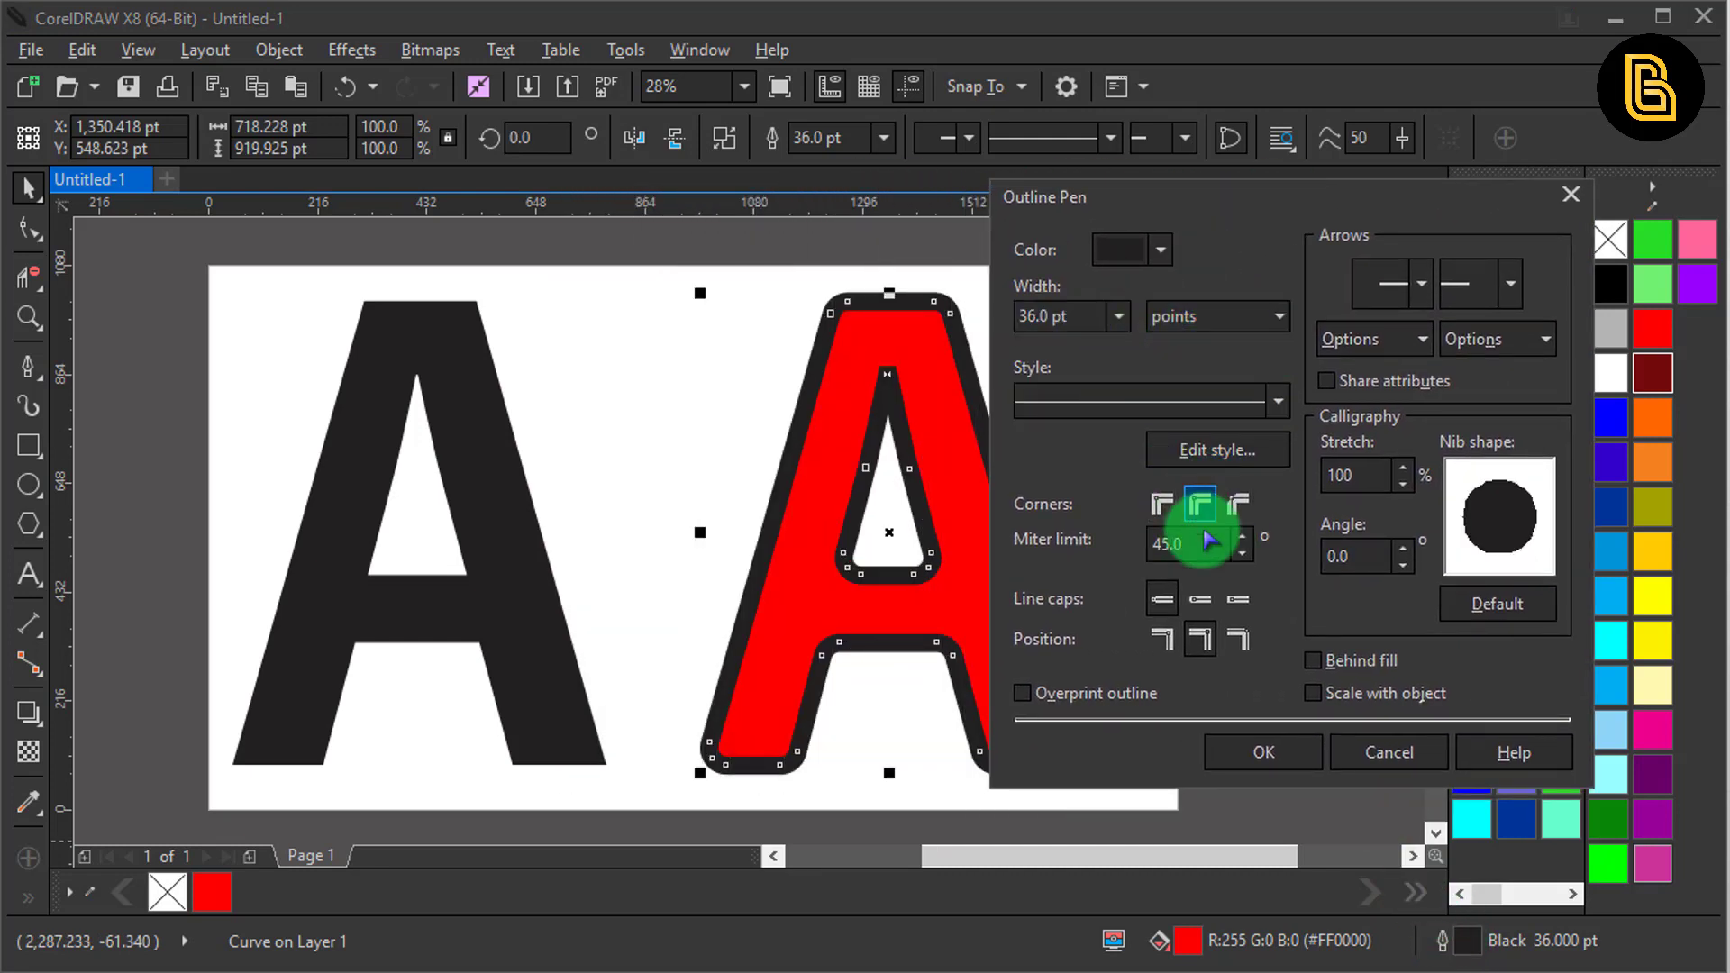
{"action": "left_click", "coordinate": [1193, 605]}
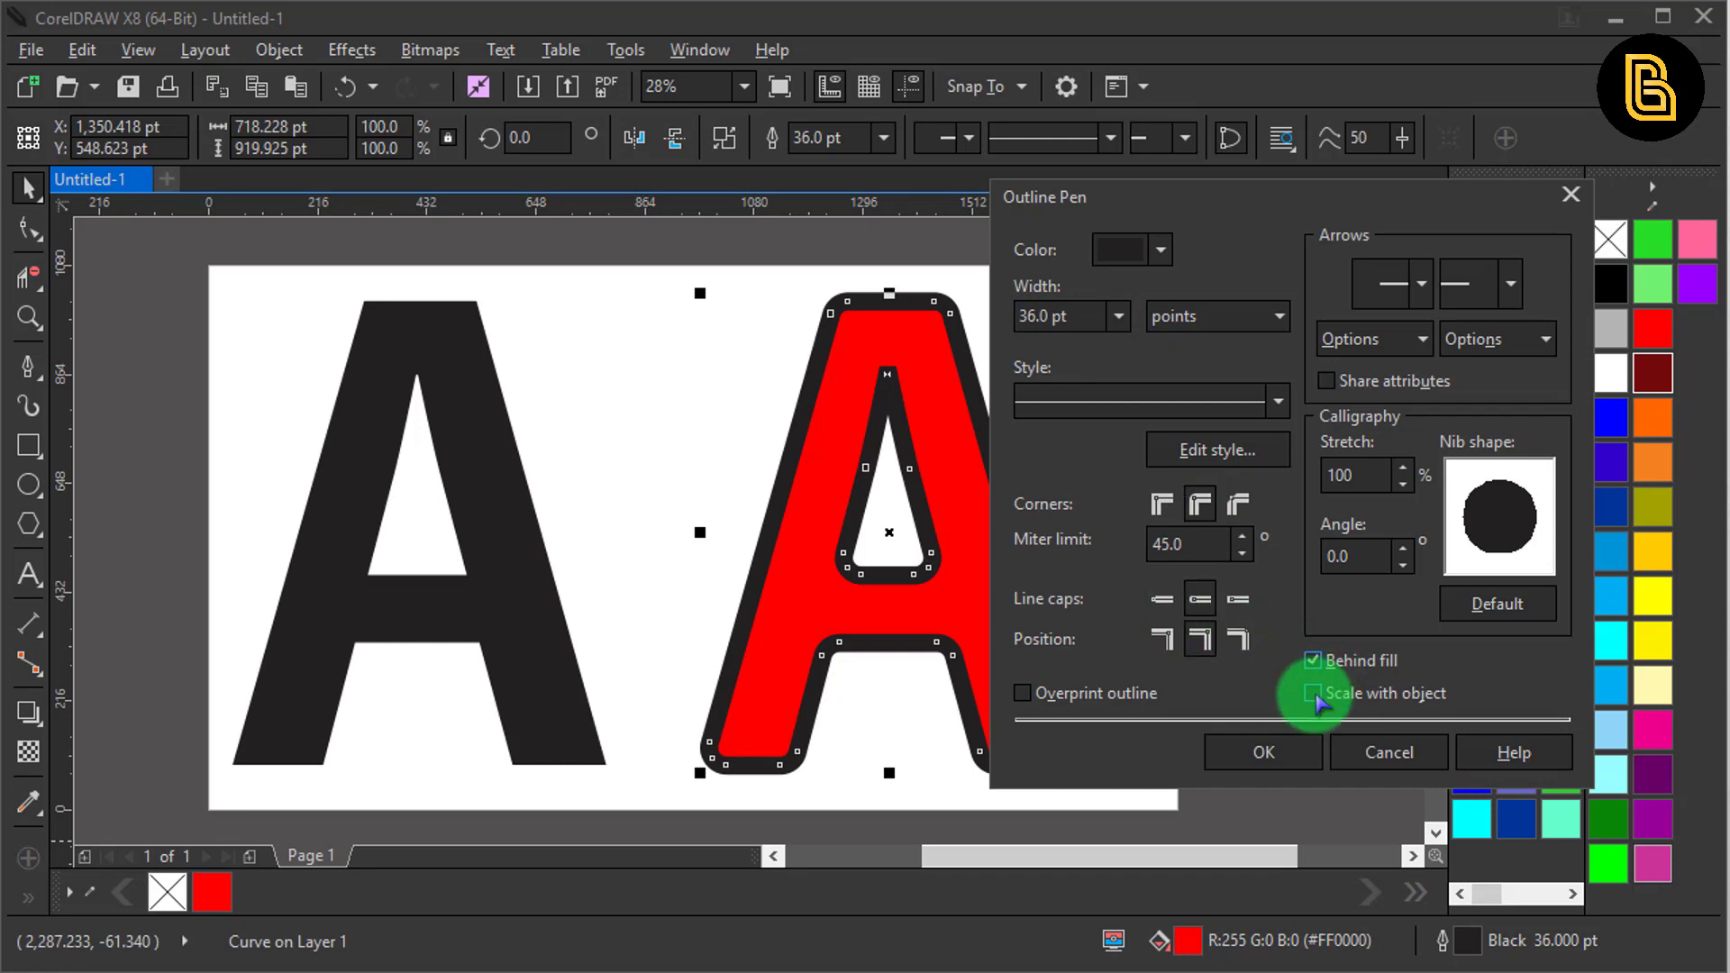
{"action": "left_click", "coordinate": [1313, 692]}
{"action": "left_click", "coordinate": [1281, 752]}
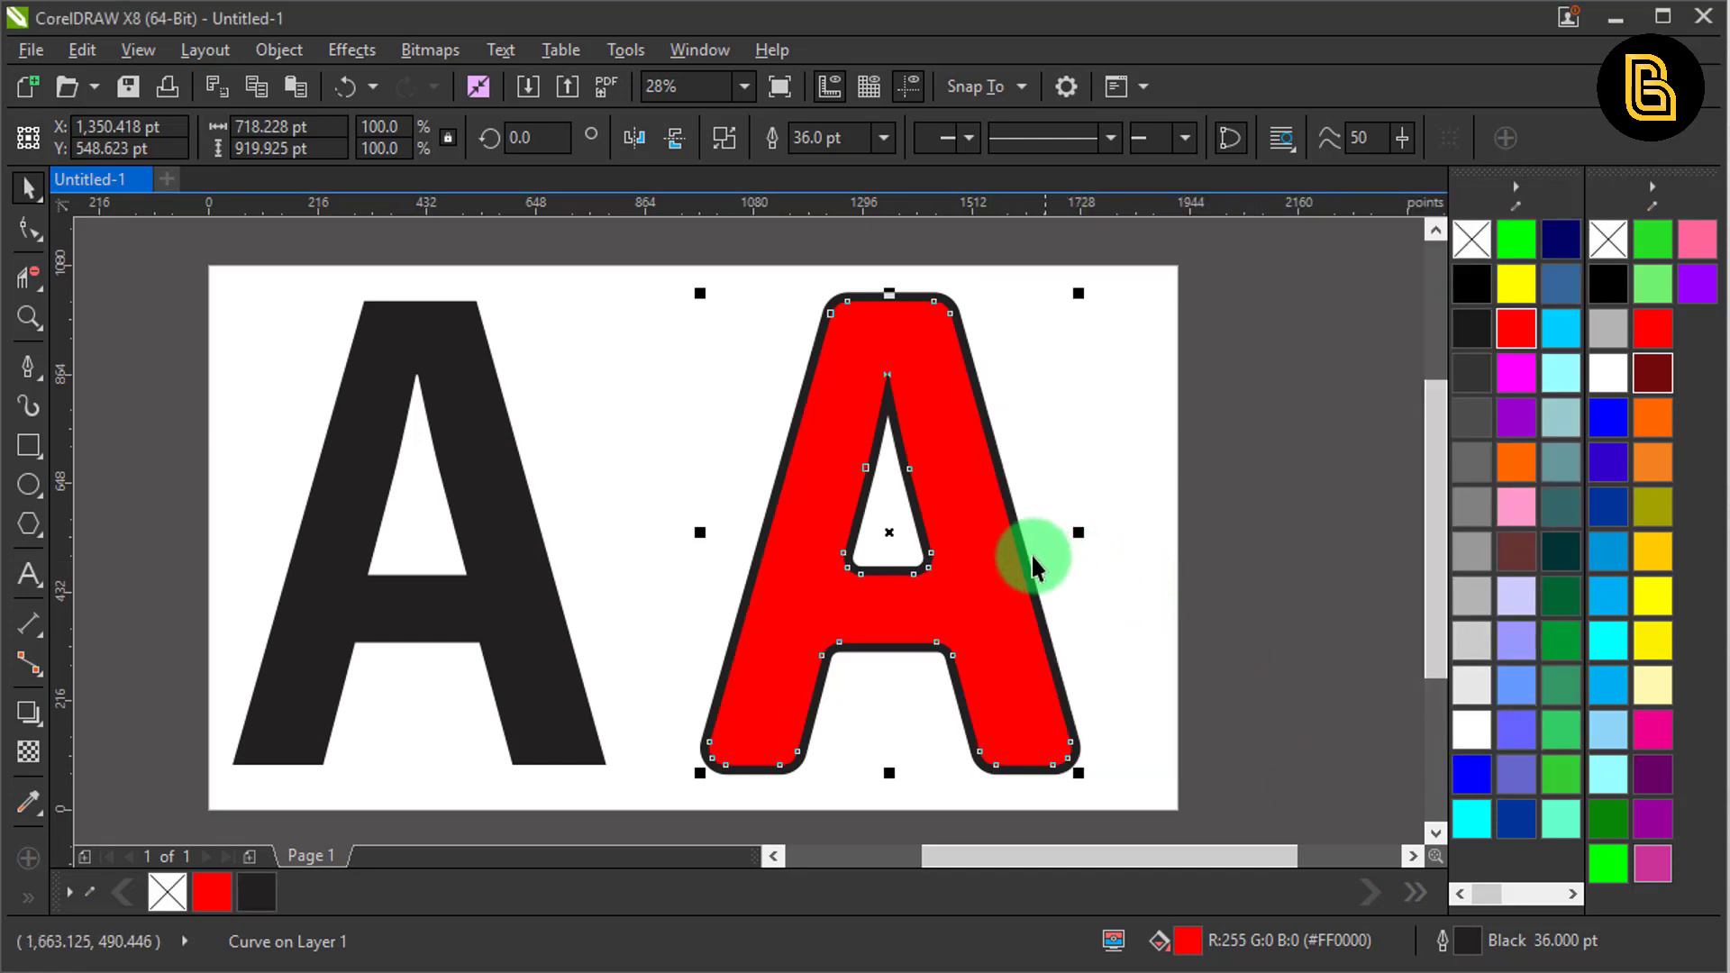
Set the red letter's outline width to 80 pt
{"action": "left_click", "coordinate": [837, 139]}
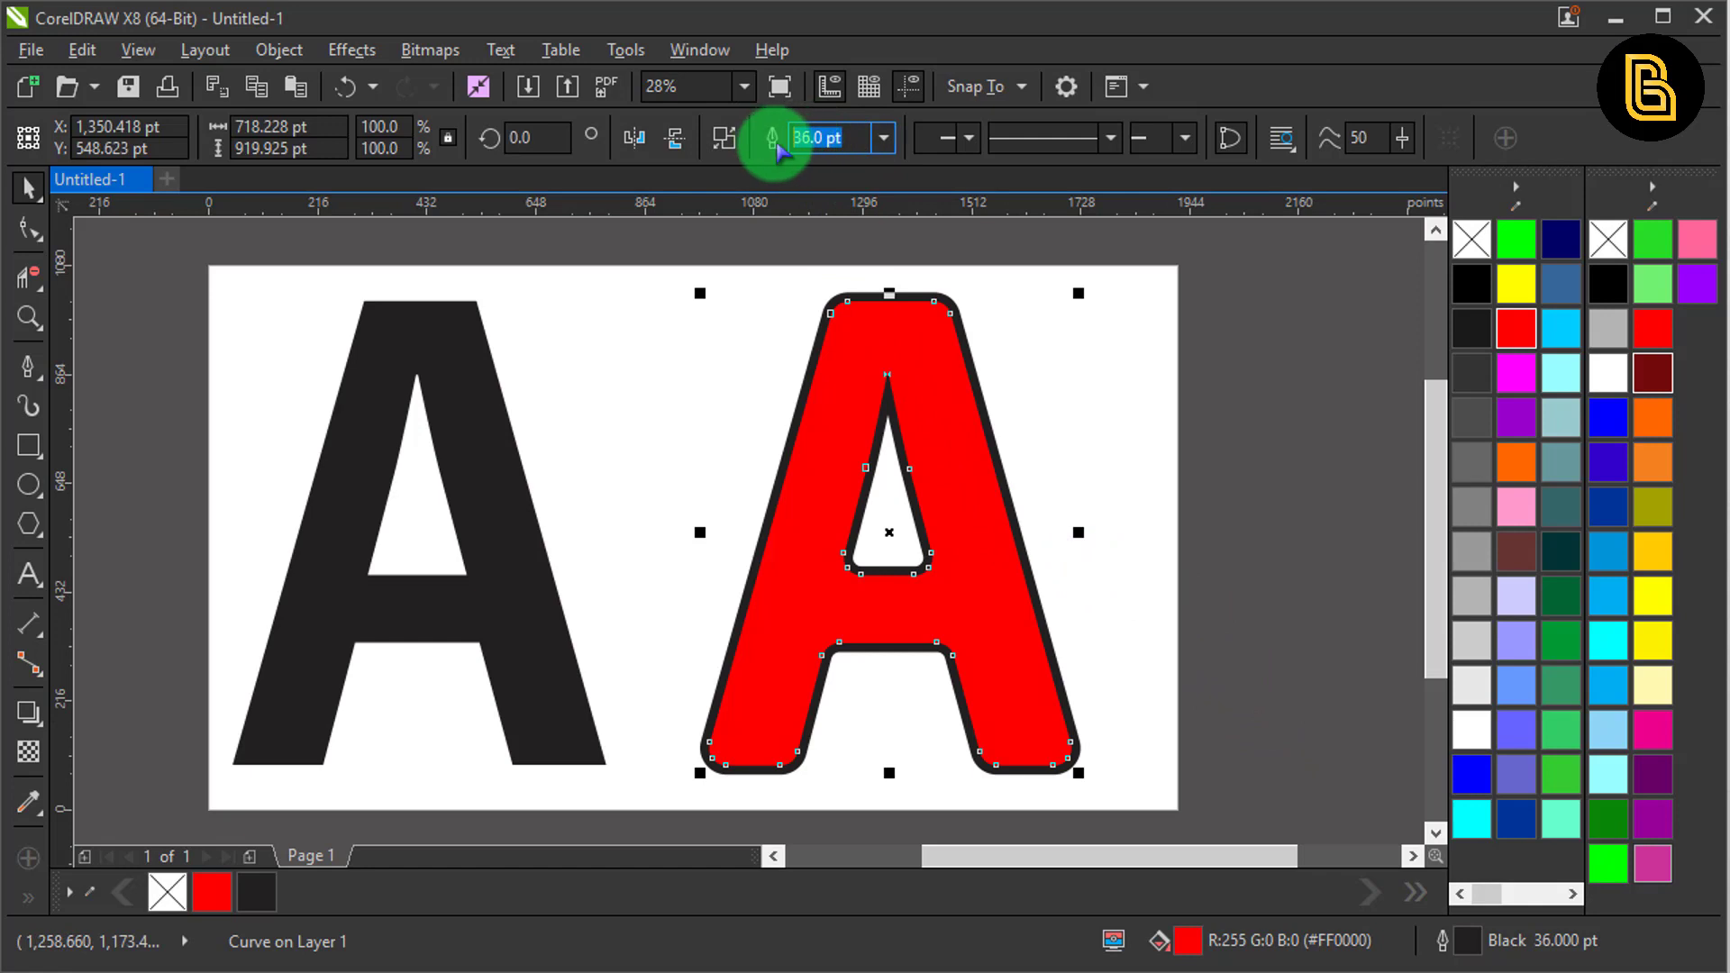
{"action": "type", "text": "80"}
{"action": "key", "text": "Return"}
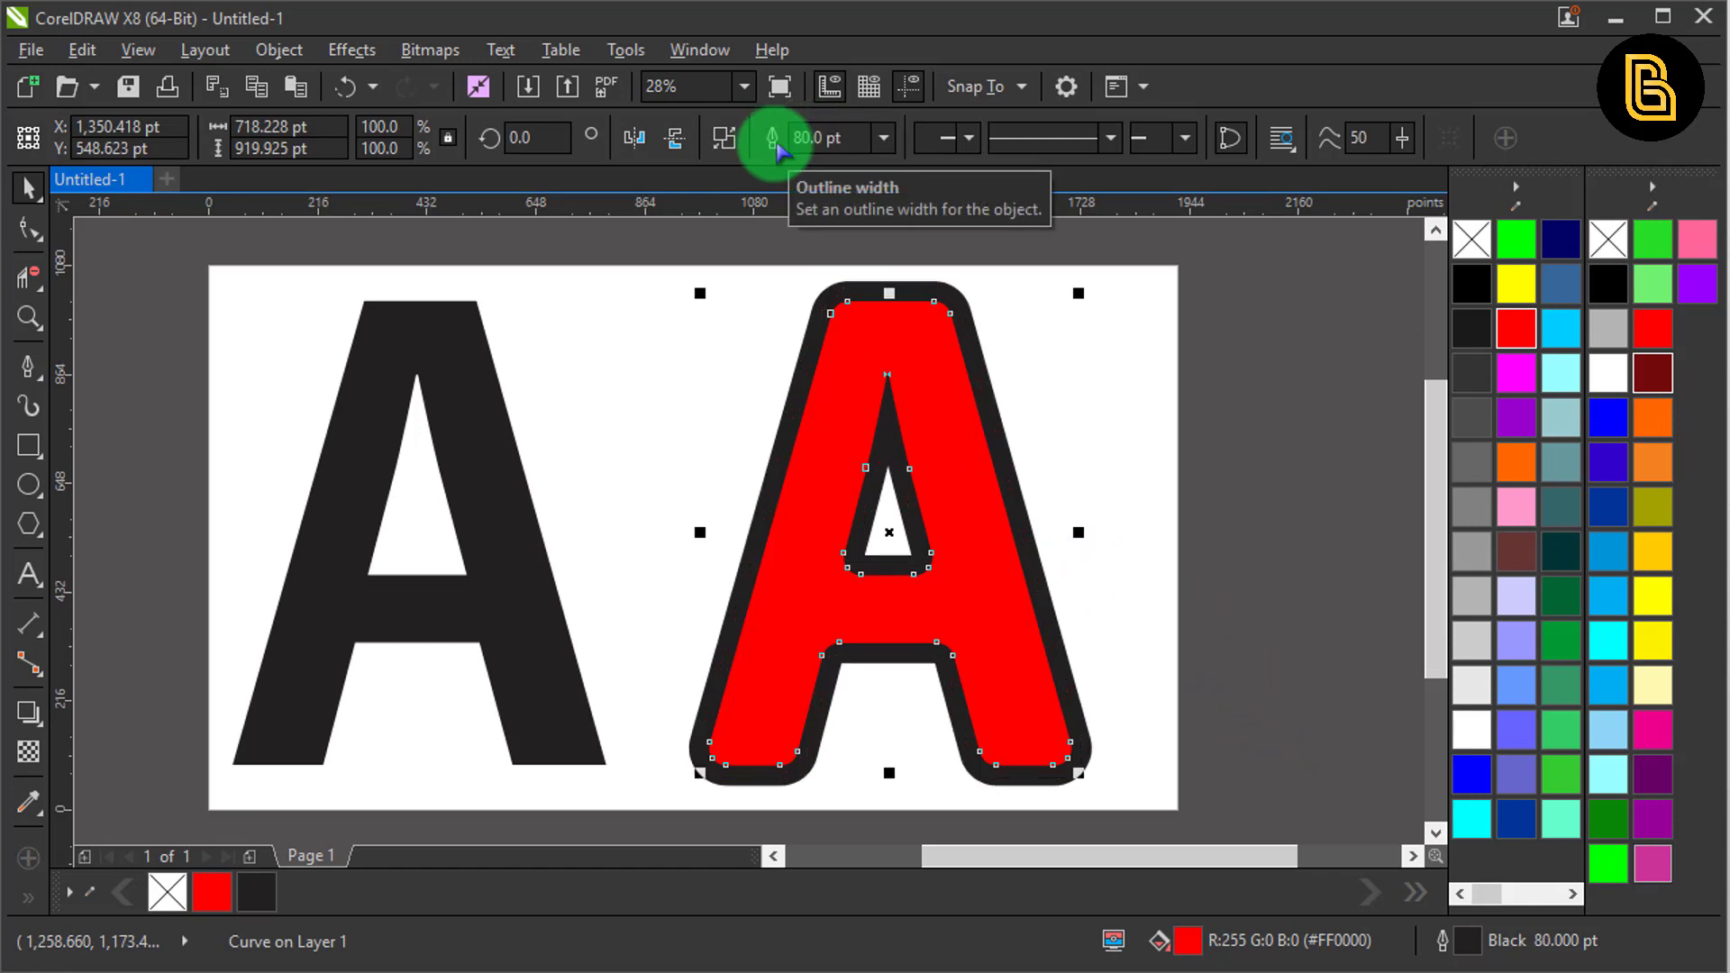
{"action": "left_click", "coordinate": [1093, 386]}
{"action": "left_click", "coordinate": [977, 439]}
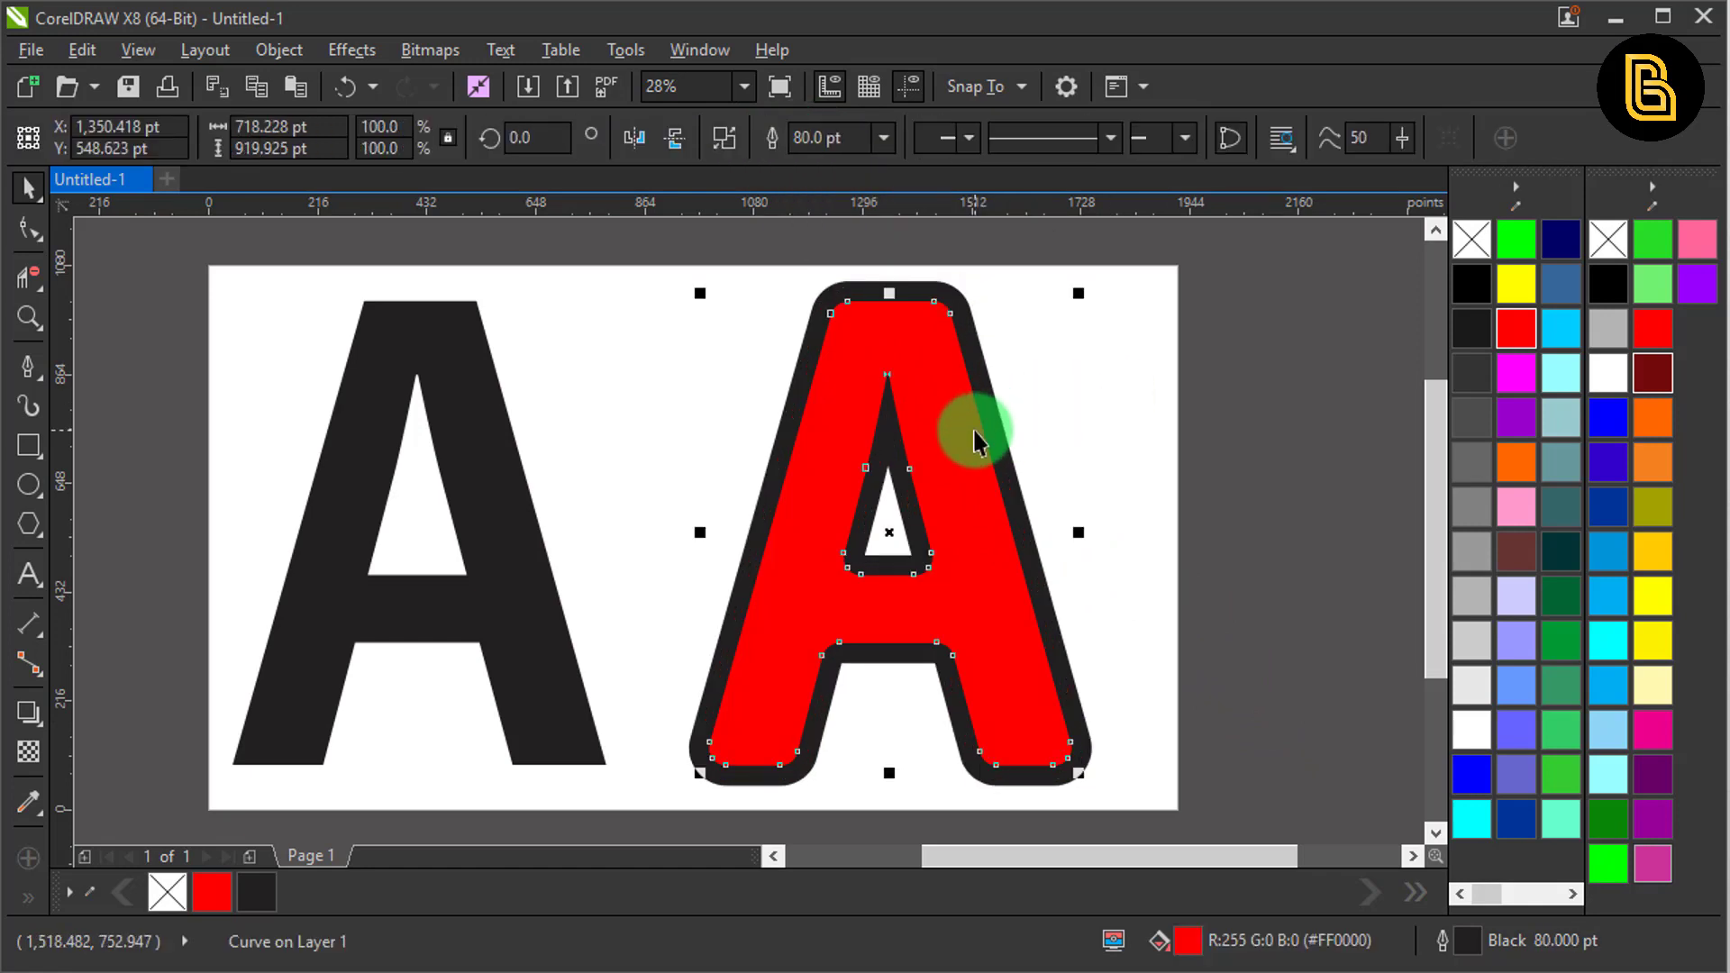
Add a Small Glow preset drop shadow to the red letter A and set its feathering to 8
{"action": "left_click", "coordinate": [41, 714]}
{"action": "left_click", "coordinate": [72, 137]}
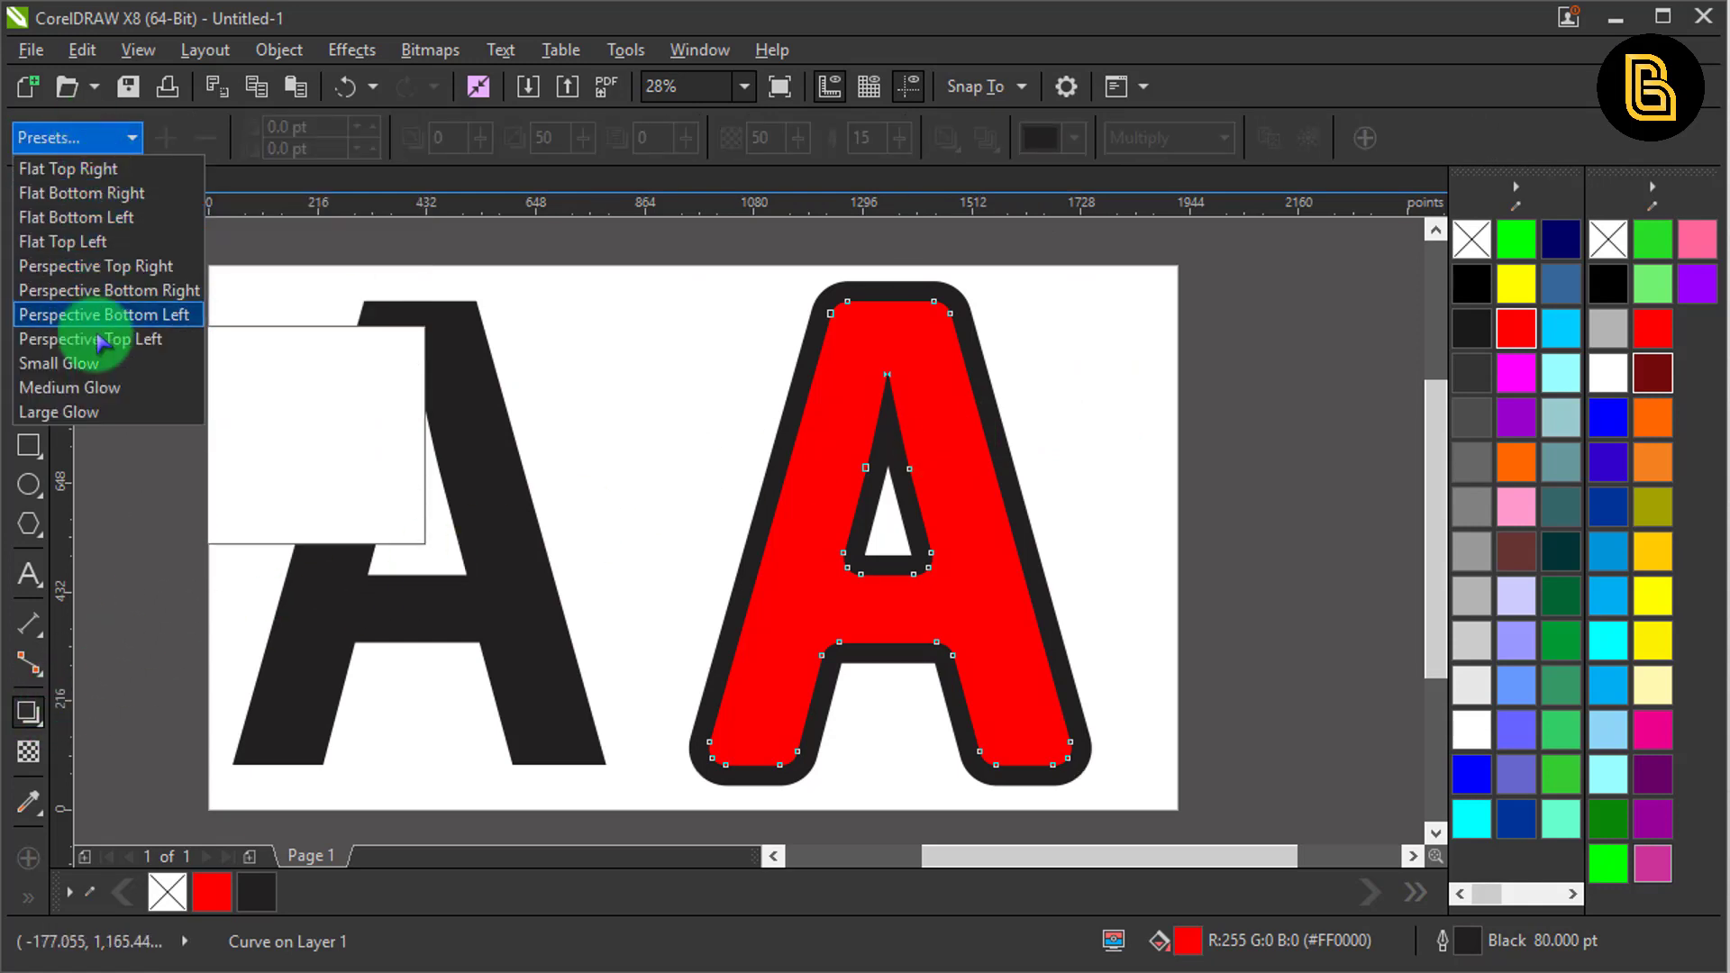
{"action": "left_click", "coordinate": [116, 364]}
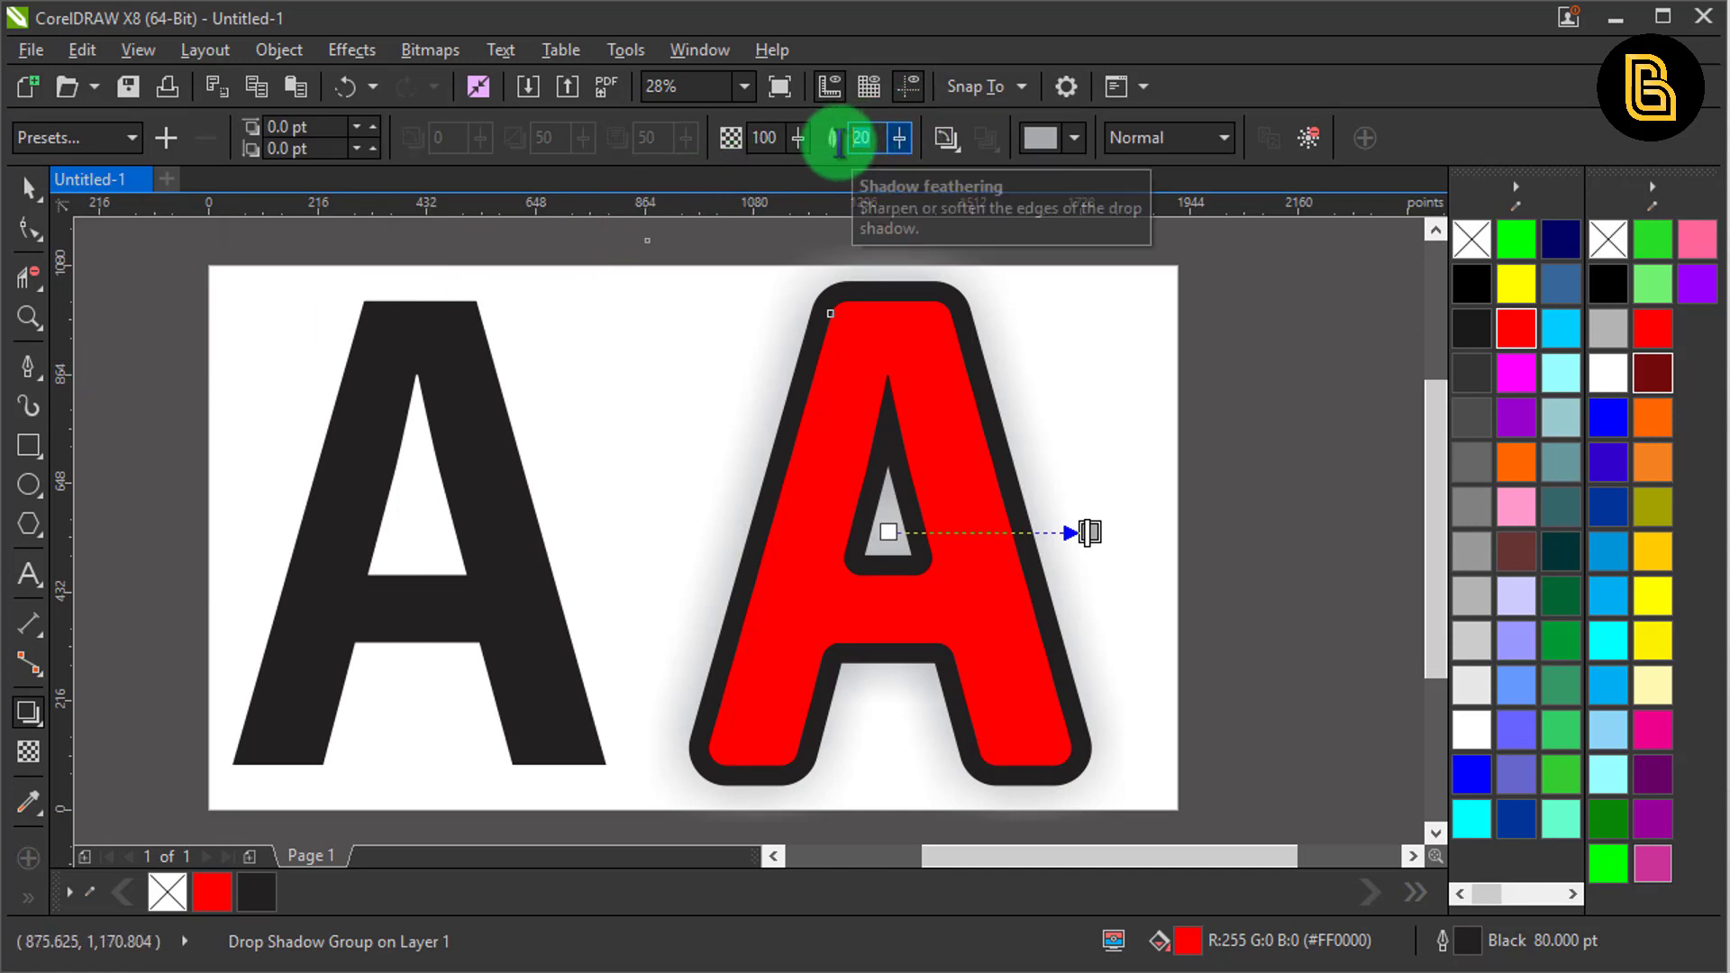
{"action": "type", "text": "8"}
Set the shadow's feathering direction to Outside and its colour to dark grey (#666666)
{"action": "left_click", "coordinate": [944, 140]}
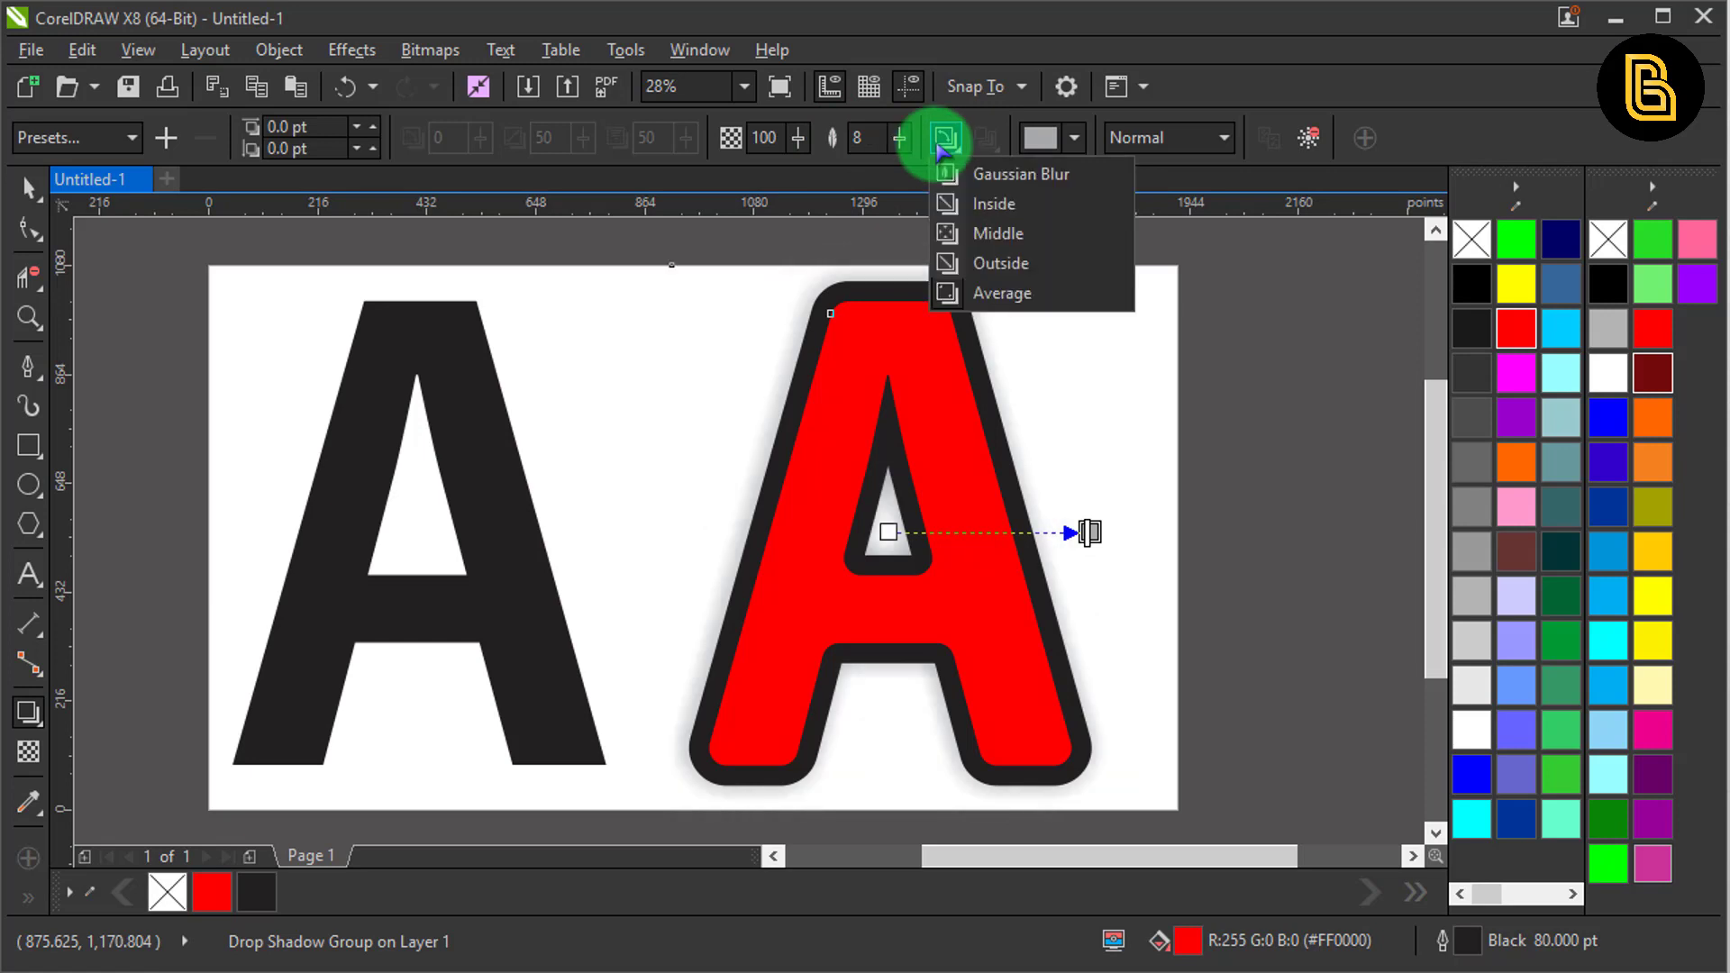
{"action": "left_click", "coordinate": [982, 242]}
{"action": "left_click", "coordinate": [991, 263]}
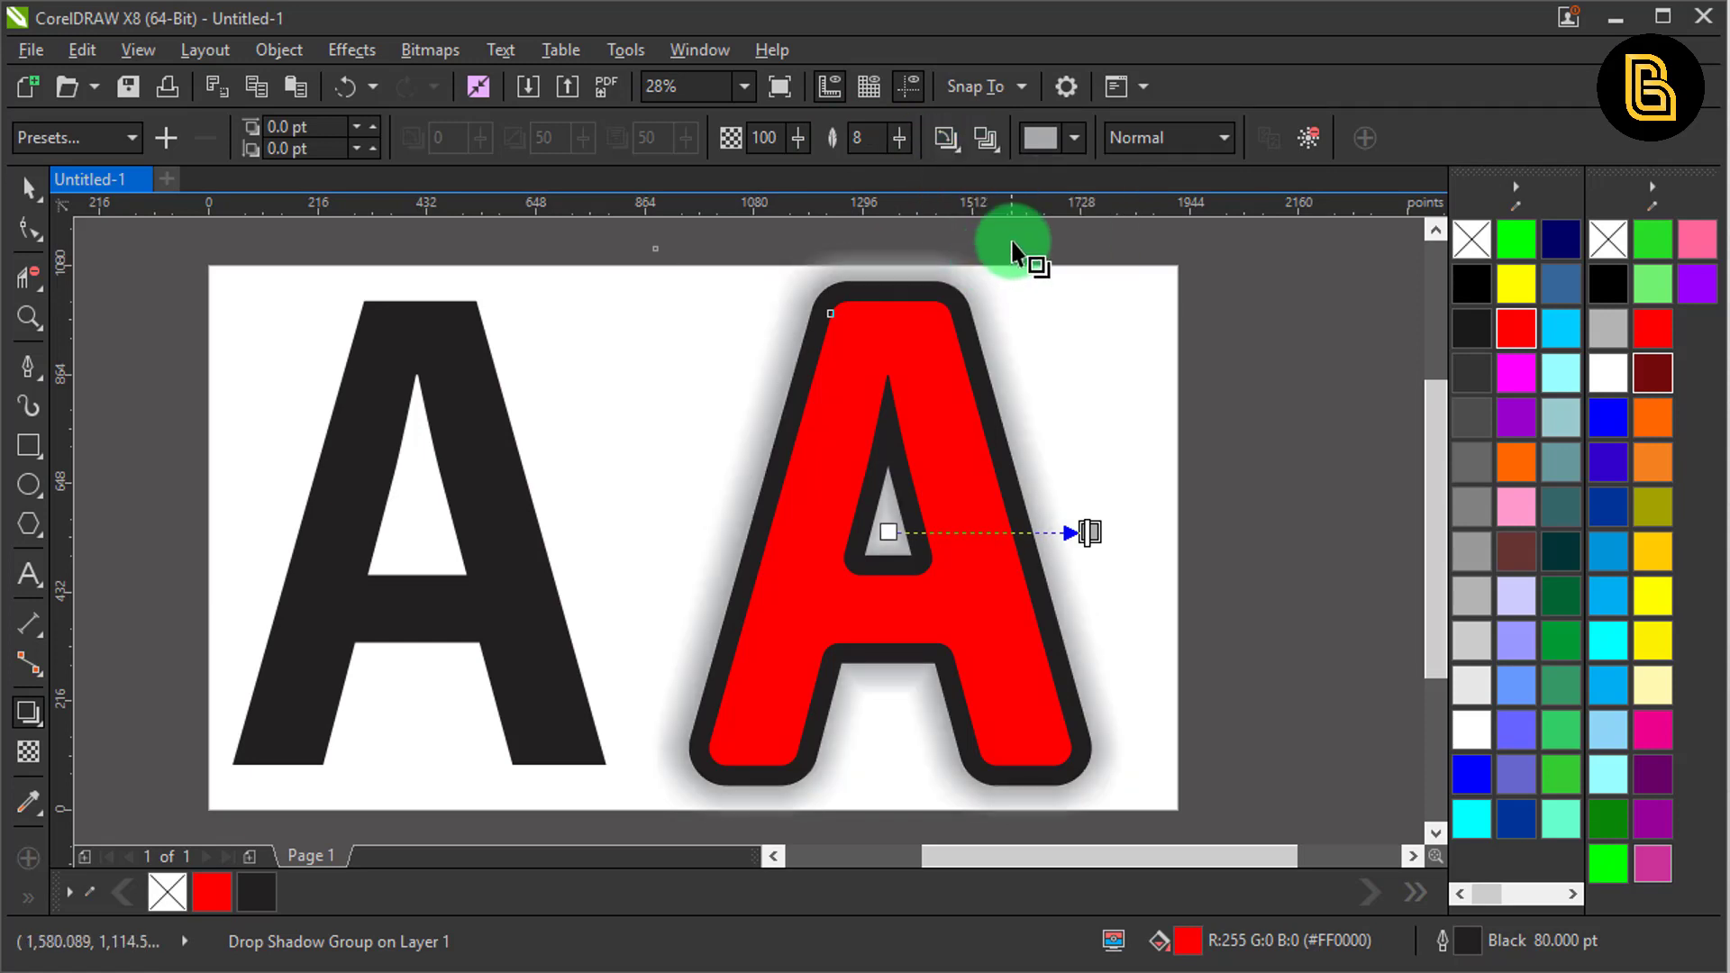
{"action": "left_click", "coordinate": [1072, 141]}
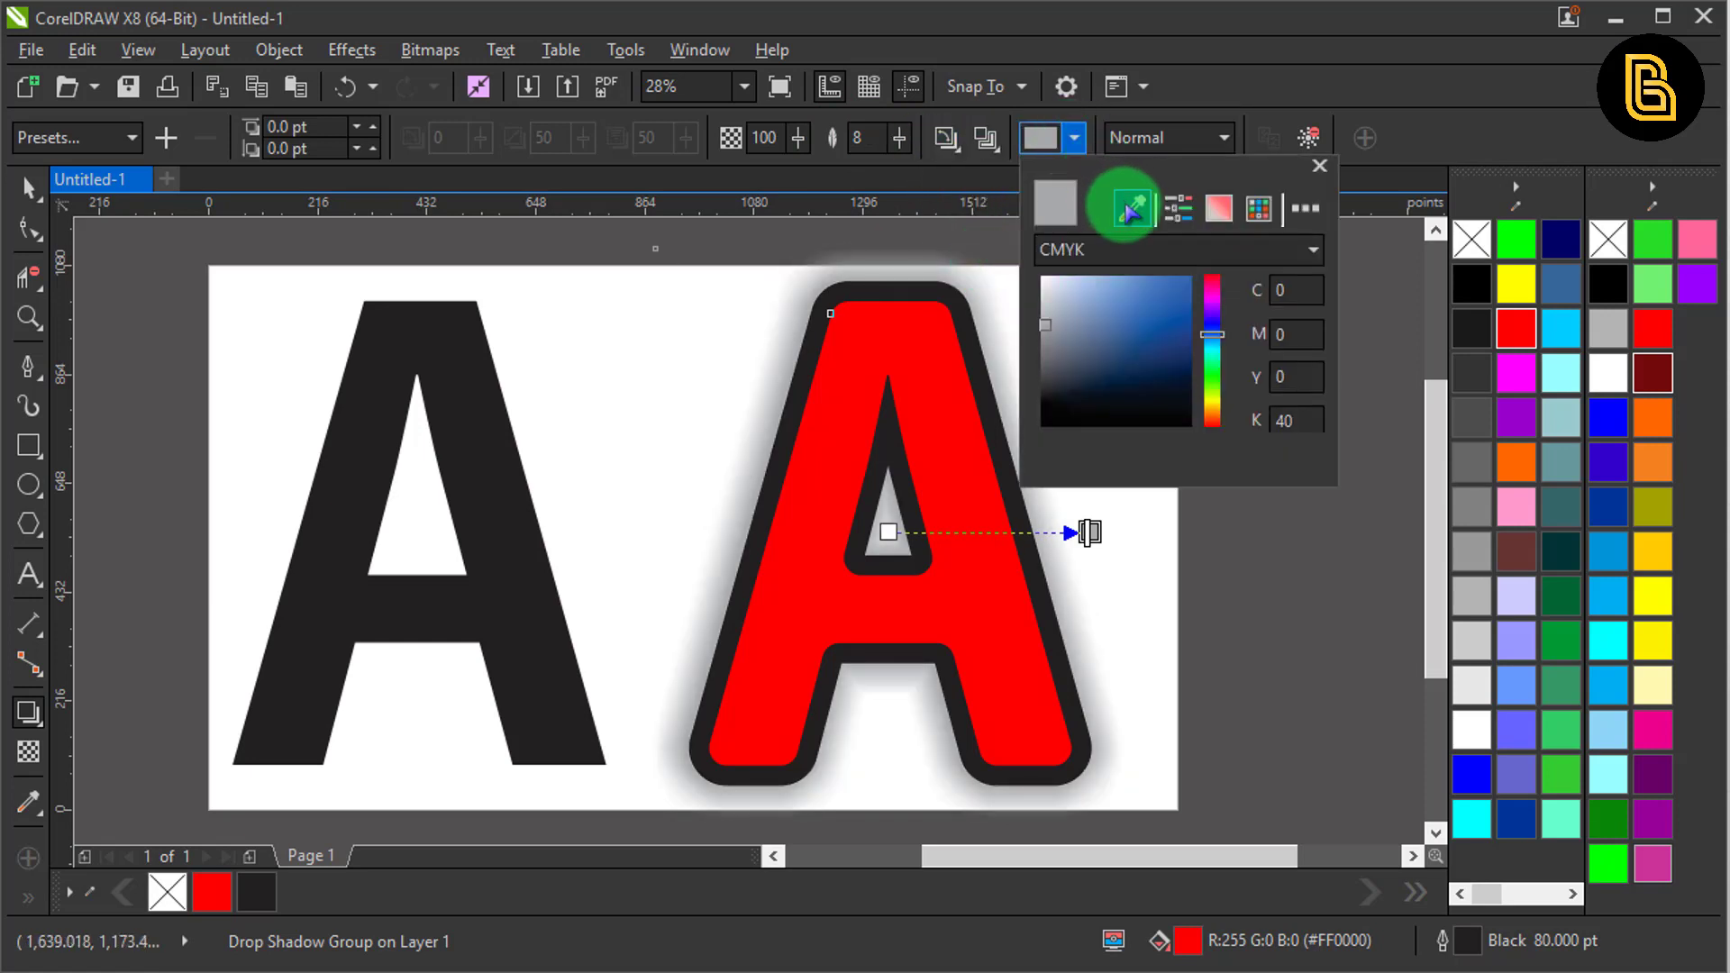
{"action": "left_click", "coordinate": [1471, 459]}
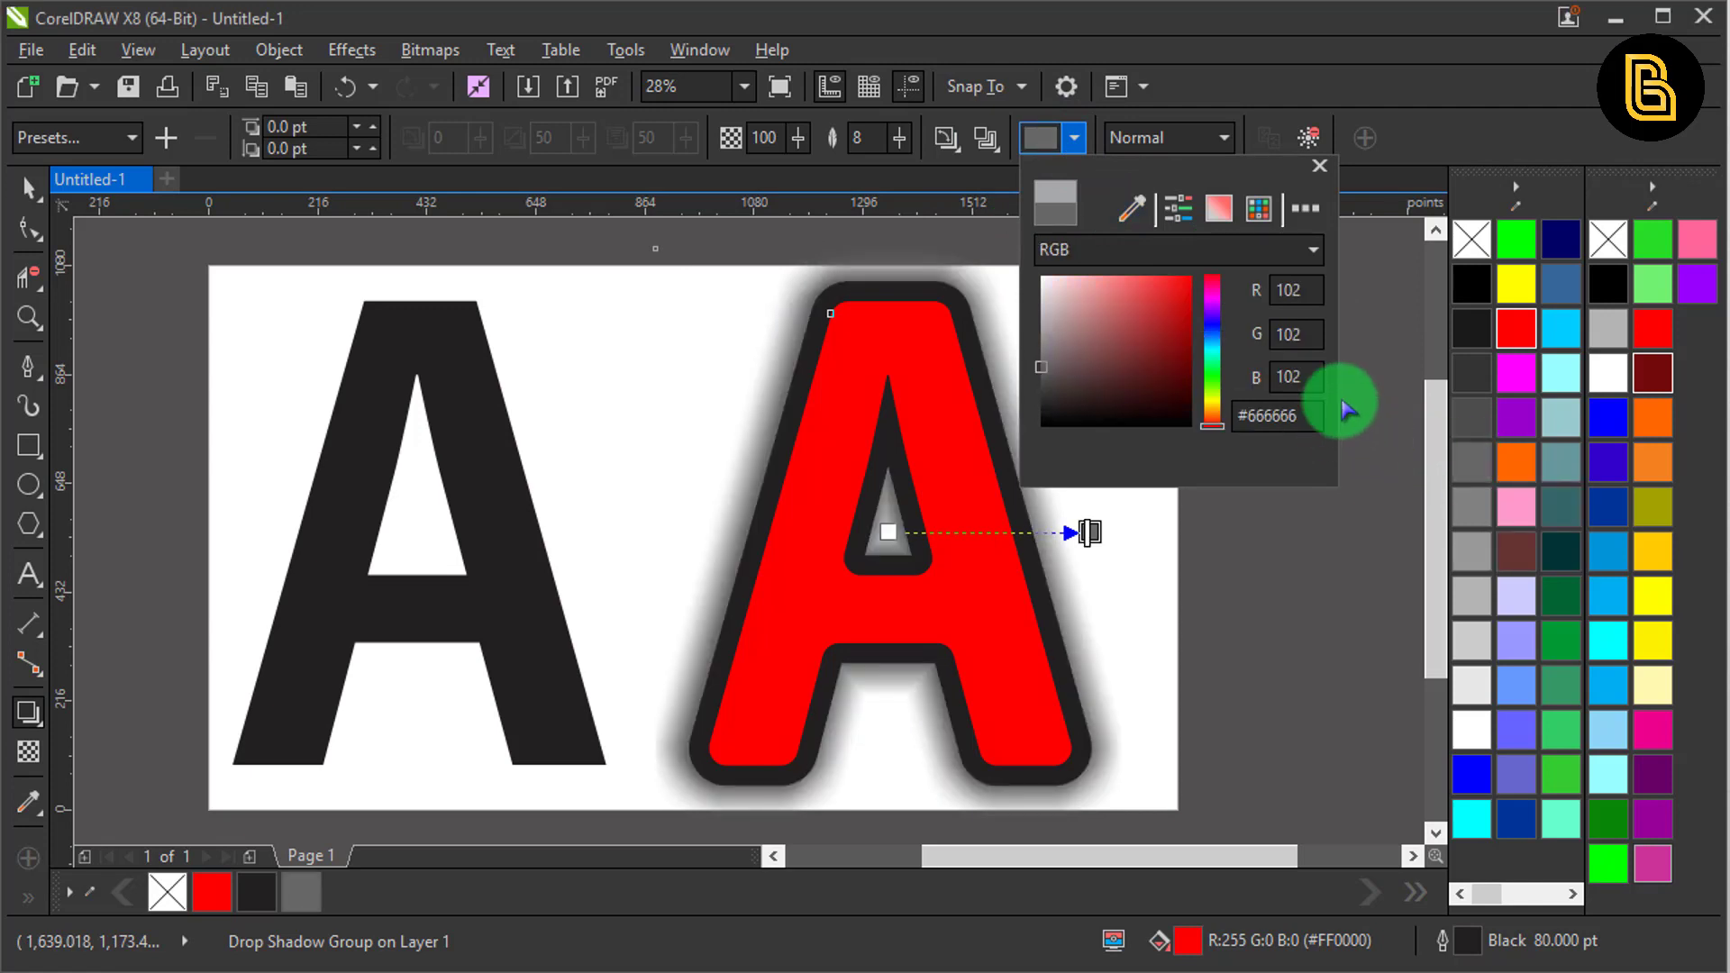
{"action": "left_click", "coordinate": [1385, 370]}
Reduce the shadow feathering of the red letter A to 3
{"action": "left_click", "coordinate": [892, 138]}
{"action": "left_click_drag", "start_coordinate": [872, 138], "coordinate": [840, 139]}
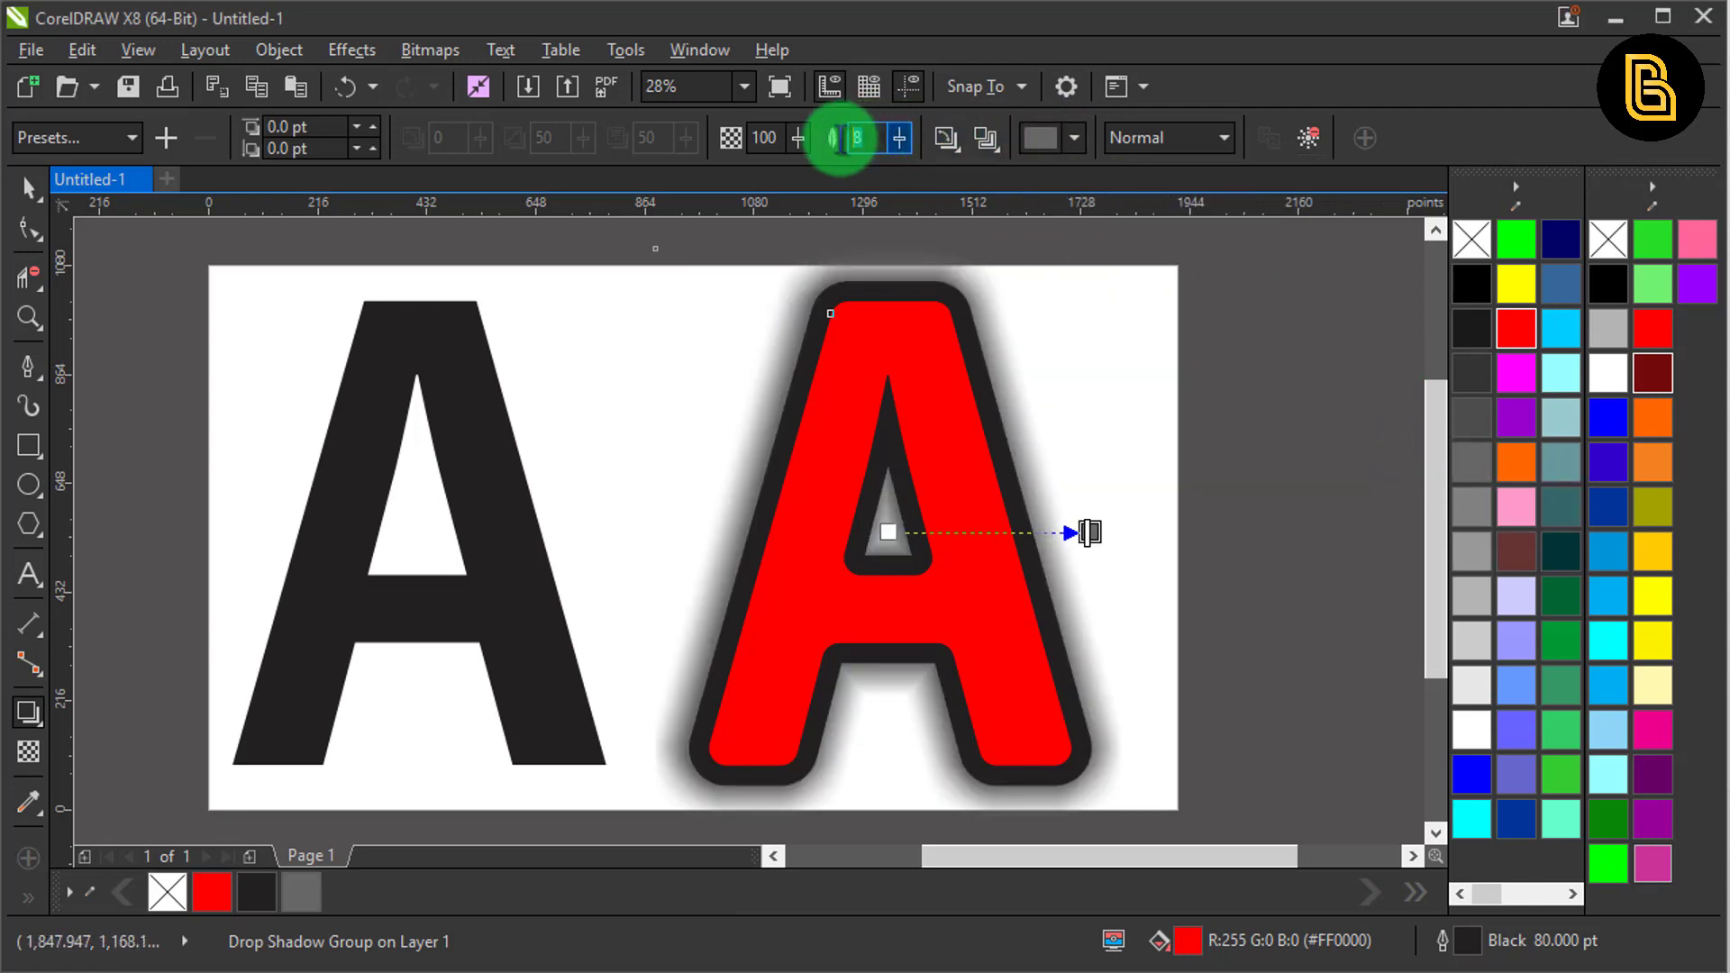
{"action": "type", "text": "3"}
{"action": "key", "text": "Return"}
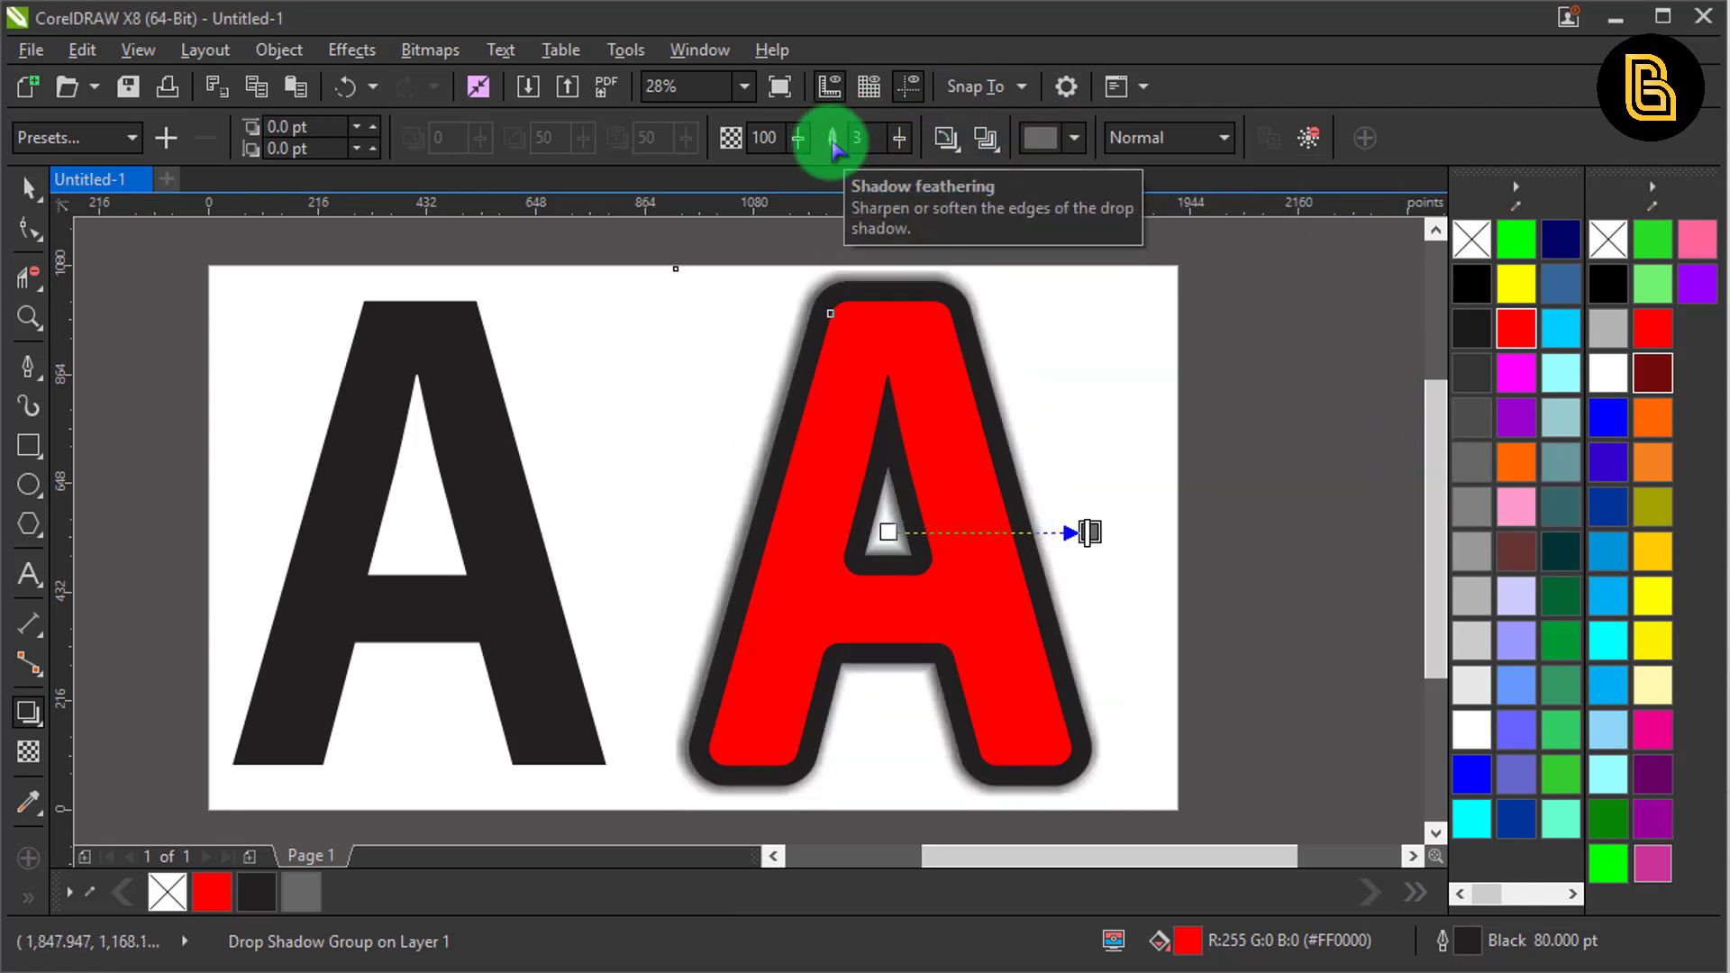
{"action": "left_click", "coordinate": [1213, 315]}
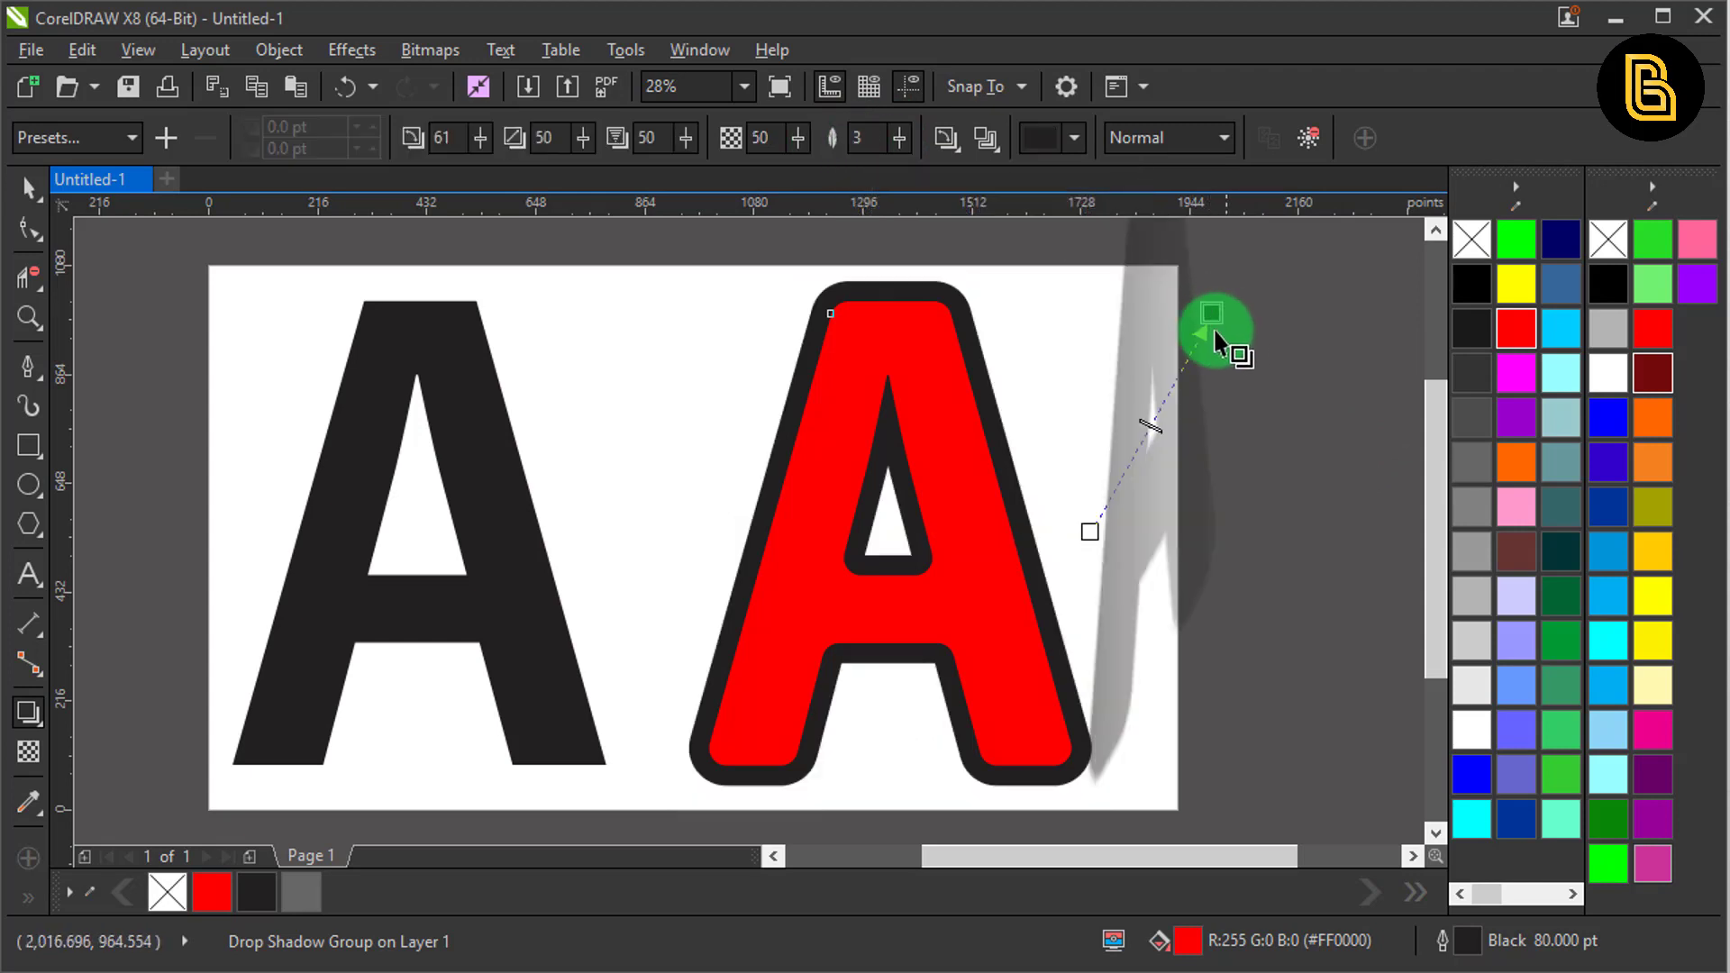
{"action": "key", "text": "ctrl+z"}
{"action": "left_click", "coordinate": [513, 253]}
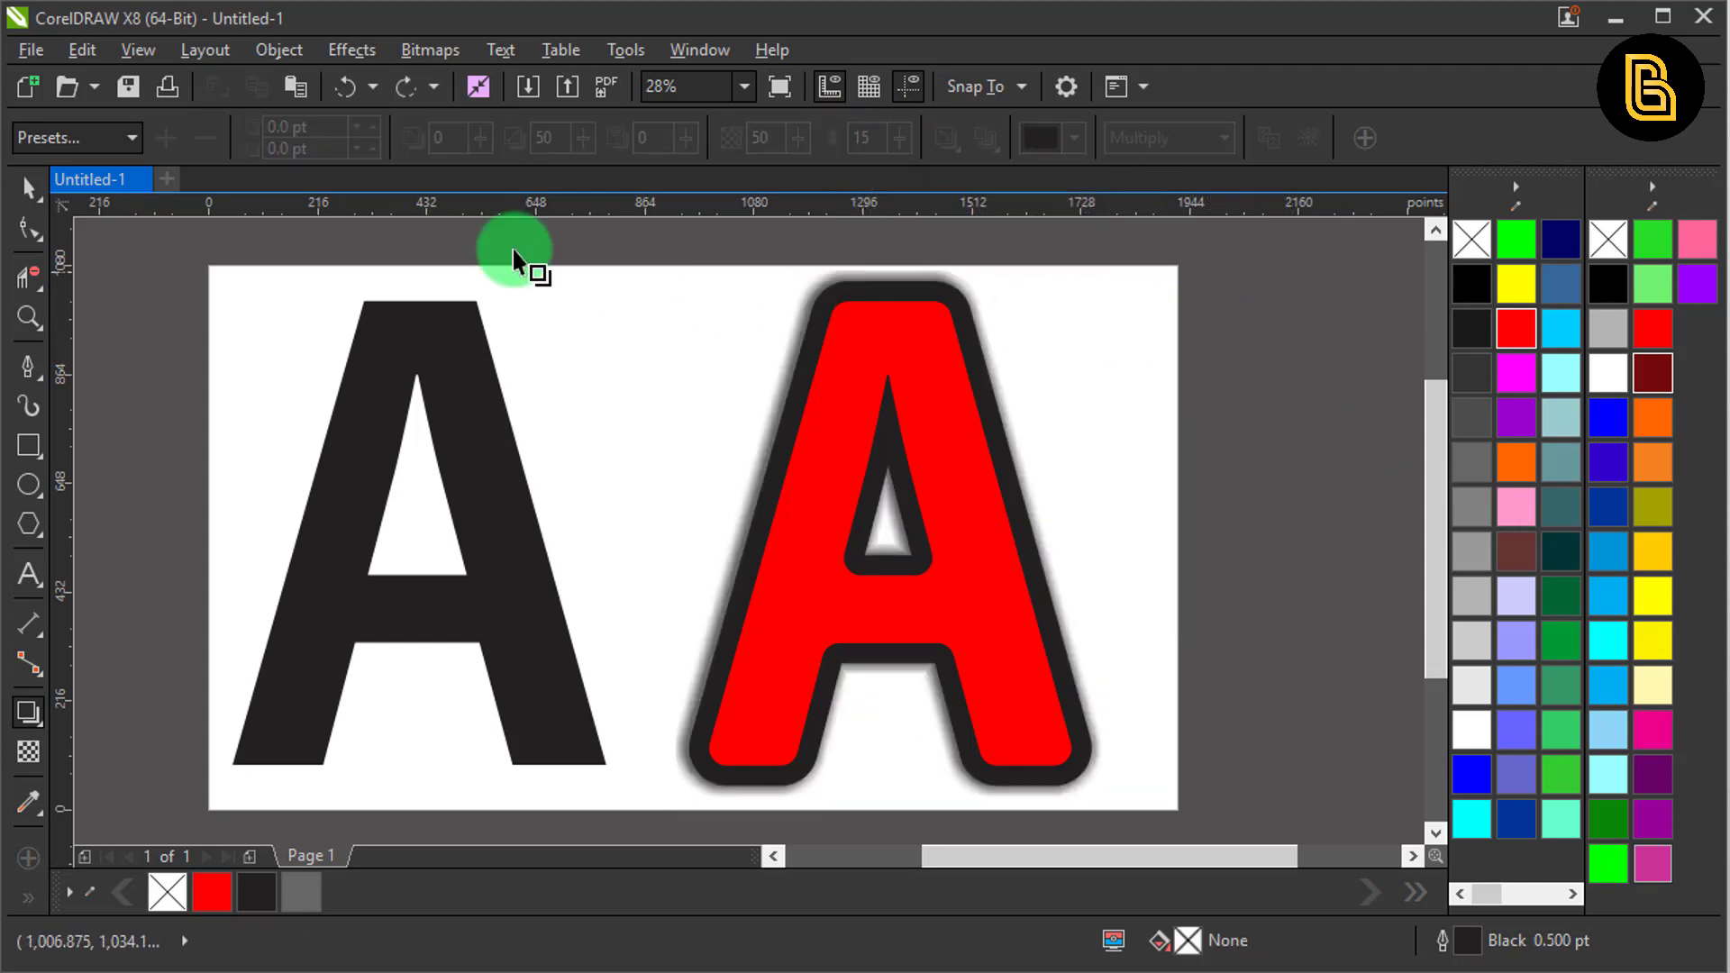
Place a copy of the red letter A beside the original, outside the page's right edge
{"action": "left_click", "coordinate": [28, 187]}
{"action": "left_click", "coordinate": [942, 397]}
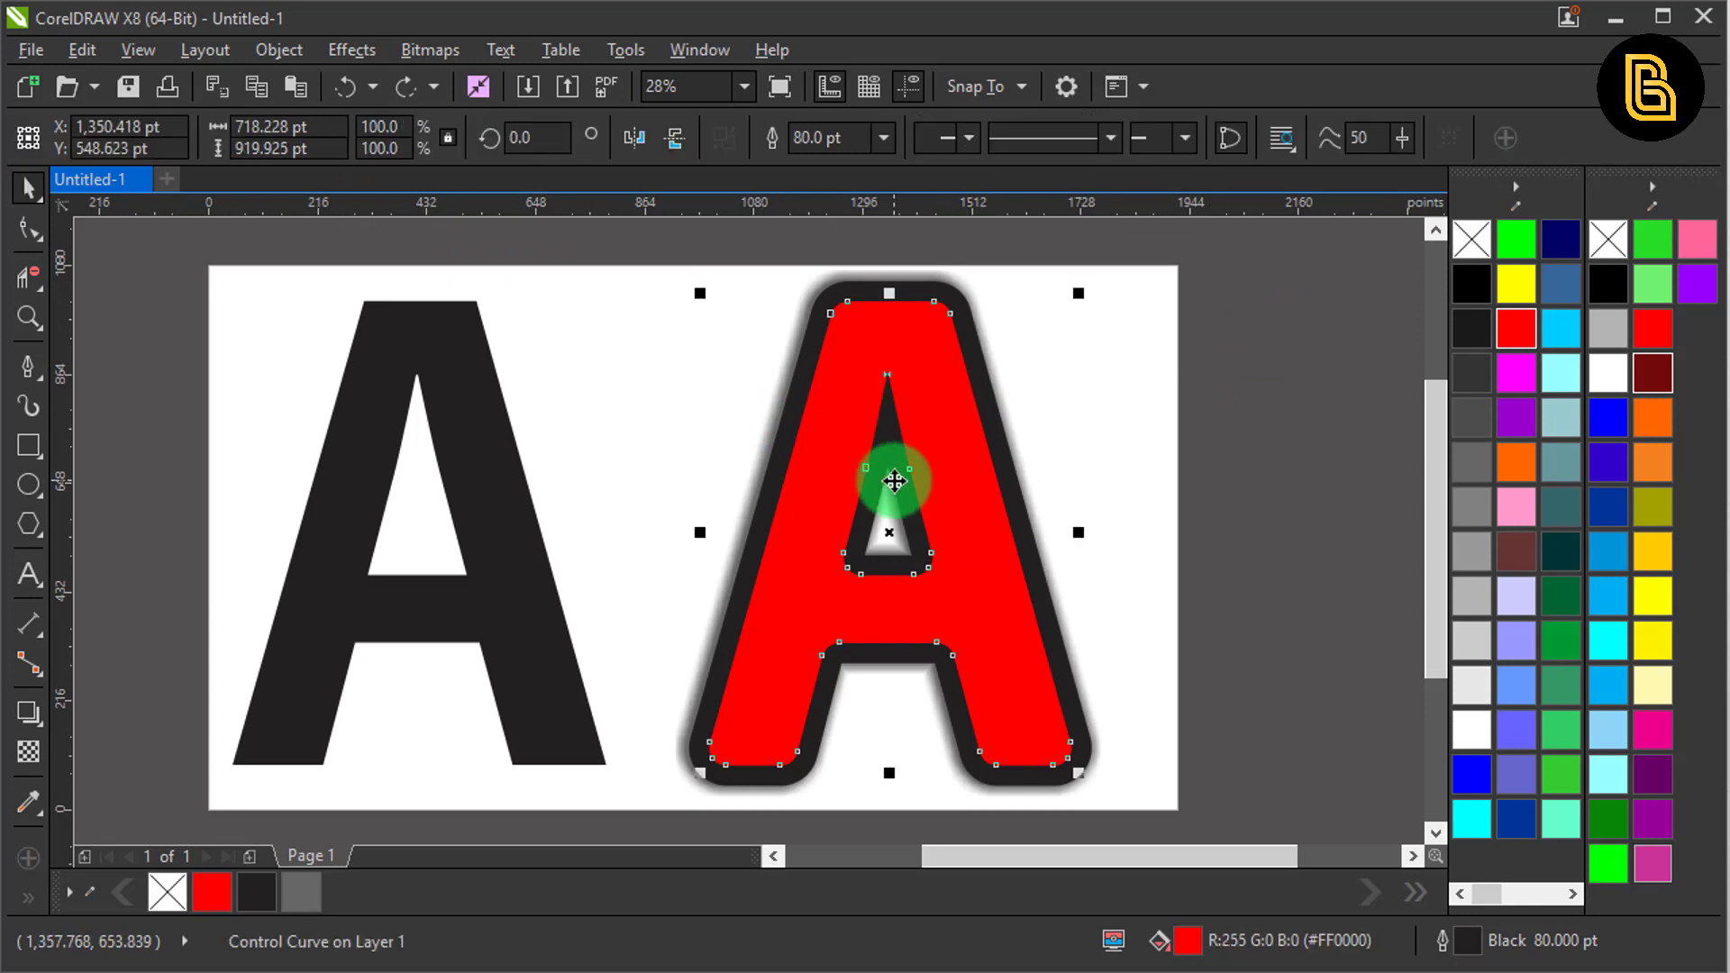
{"action": "left_click_drag", "start_coordinate": [893, 482], "coordinate": [1180, 474]}
{"action": "right_click", "coordinate": [1180, 473]}
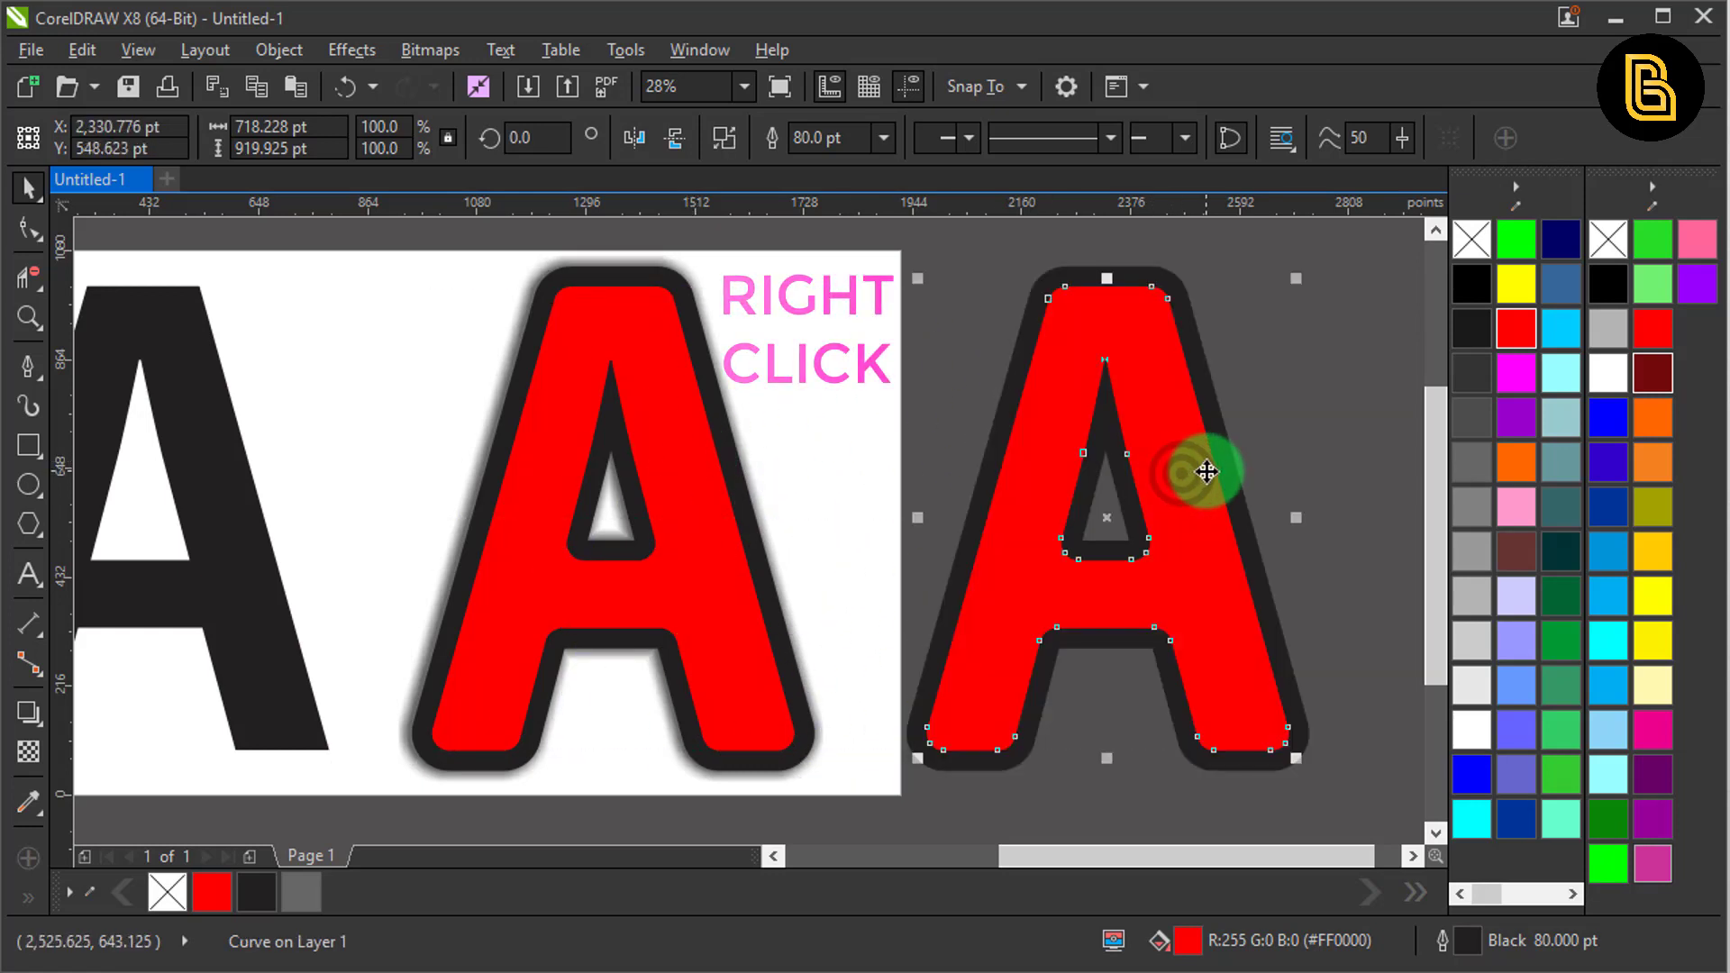
Remove the outline from the copied letter and make the original red letter's outline white
{"action": "right_click", "coordinate": [1469, 240]}
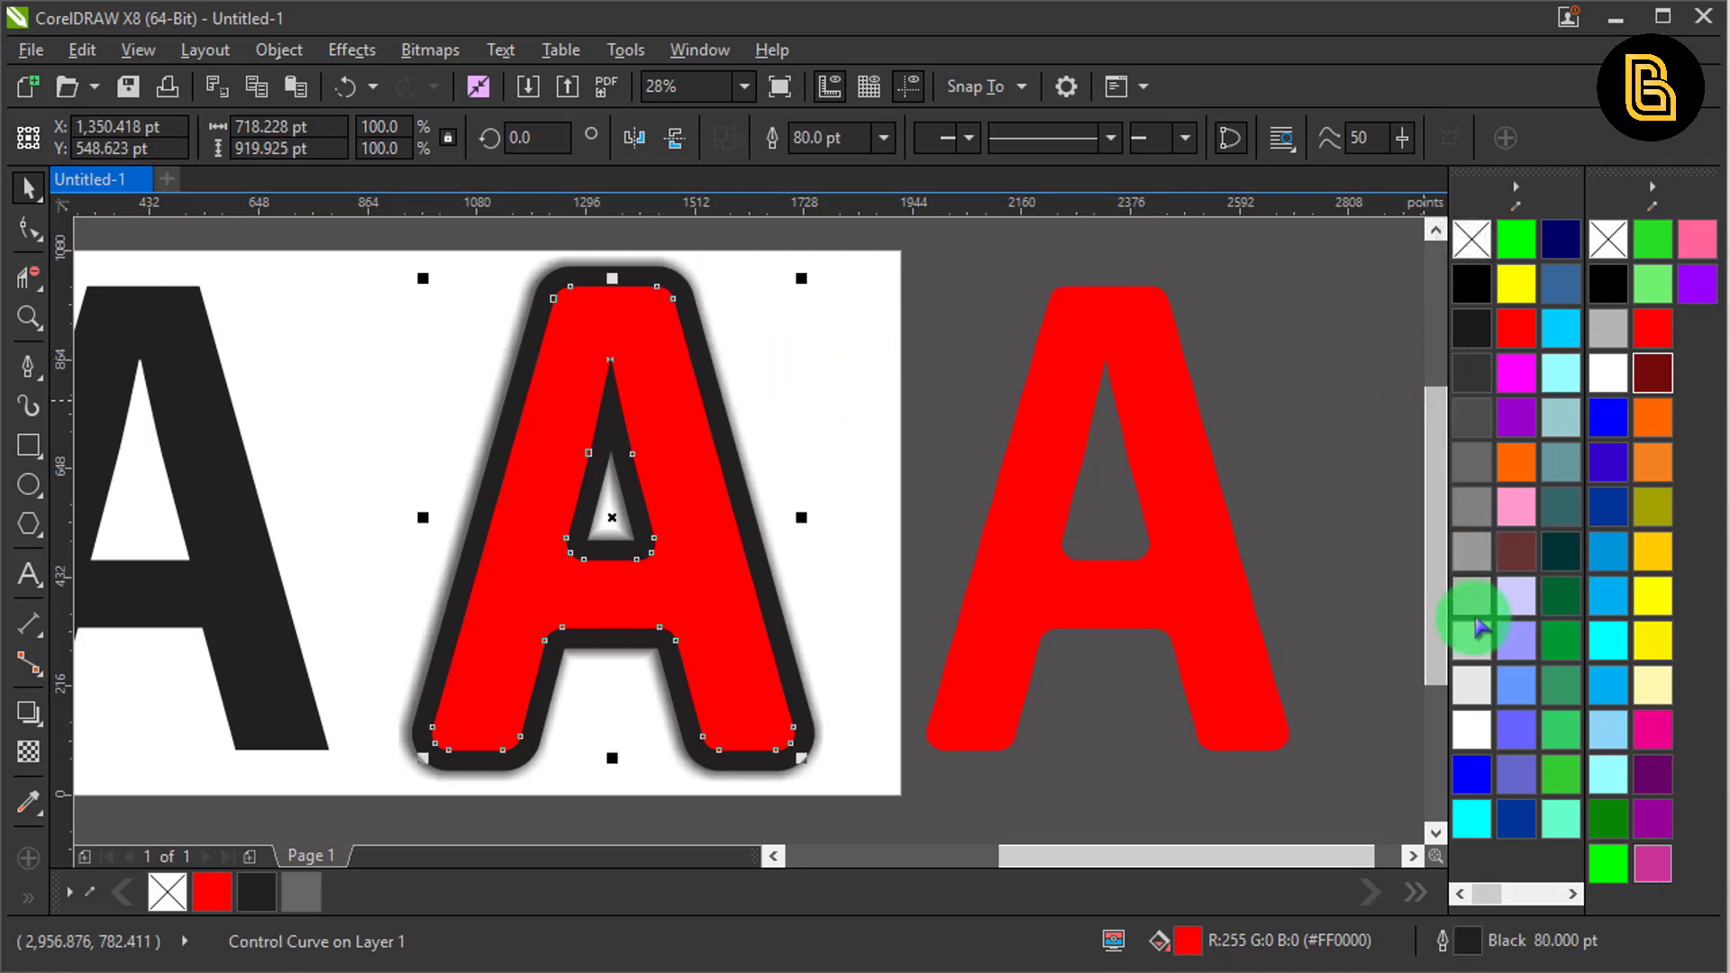
{"action": "right_click", "coordinate": [1448, 734]}
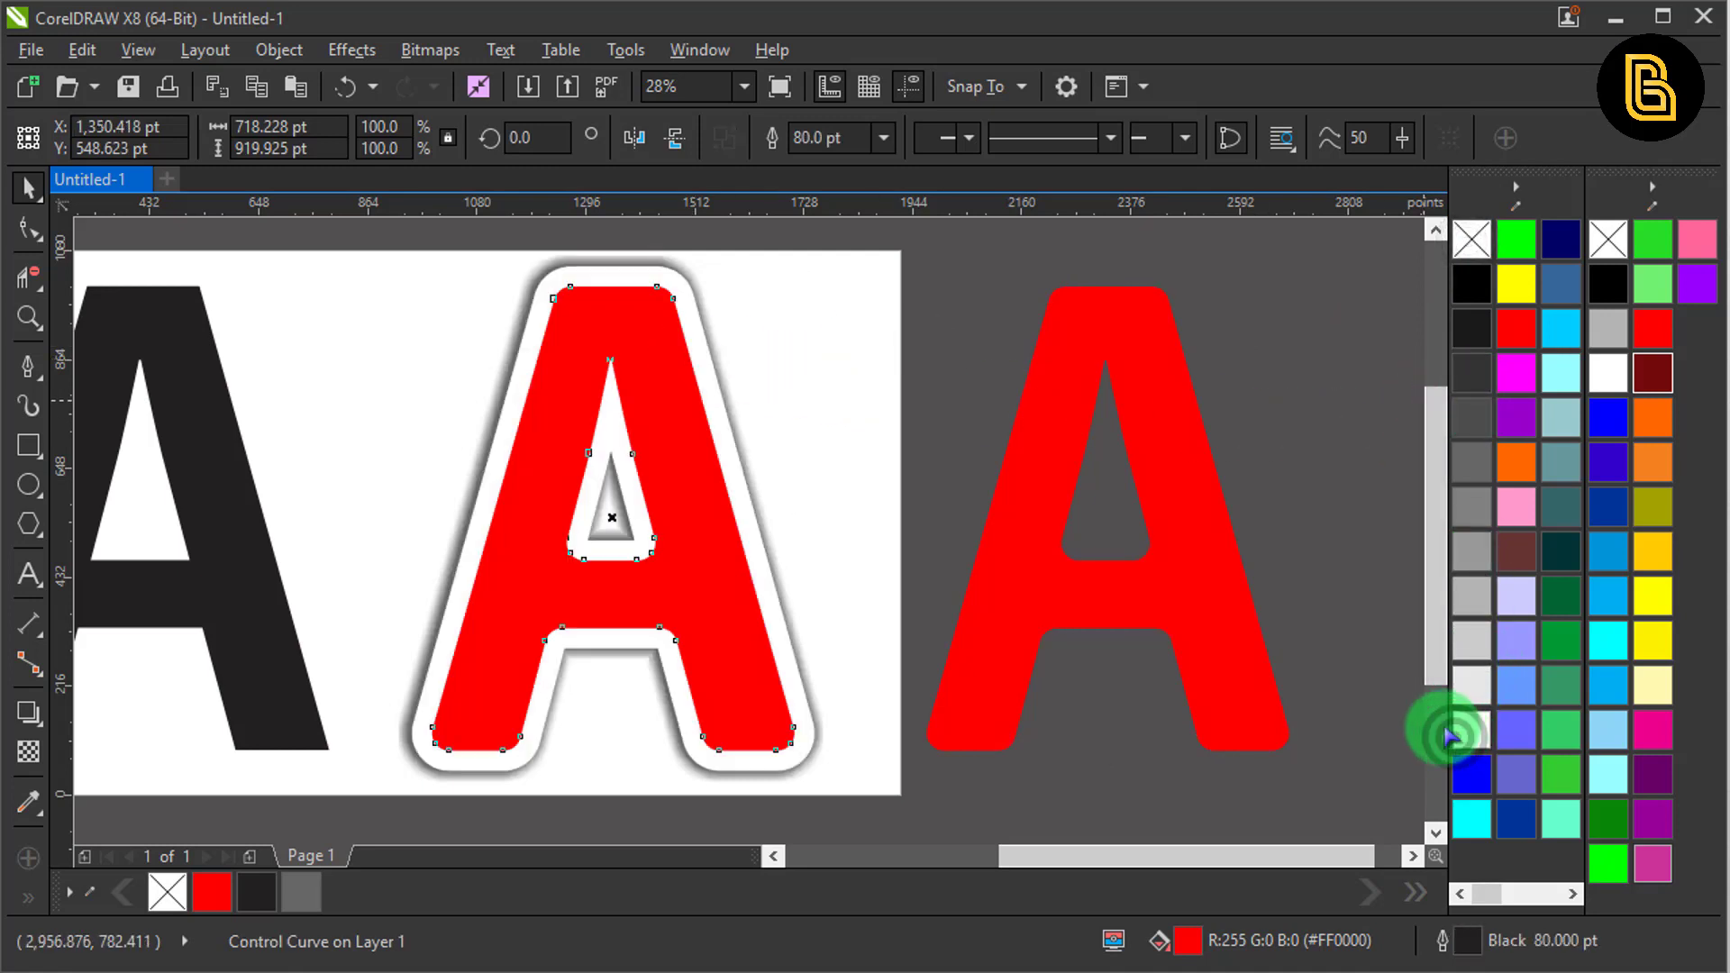
{"action": "left_click", "coordinate": [1246, 506]}
Give the copied letter A a dark red (#730B0B) hairline outline and no fill
{"action": "left_click", "coordinate": [1162, 518]}
{"action": "right_click", "coordinate": [1652, 372]}
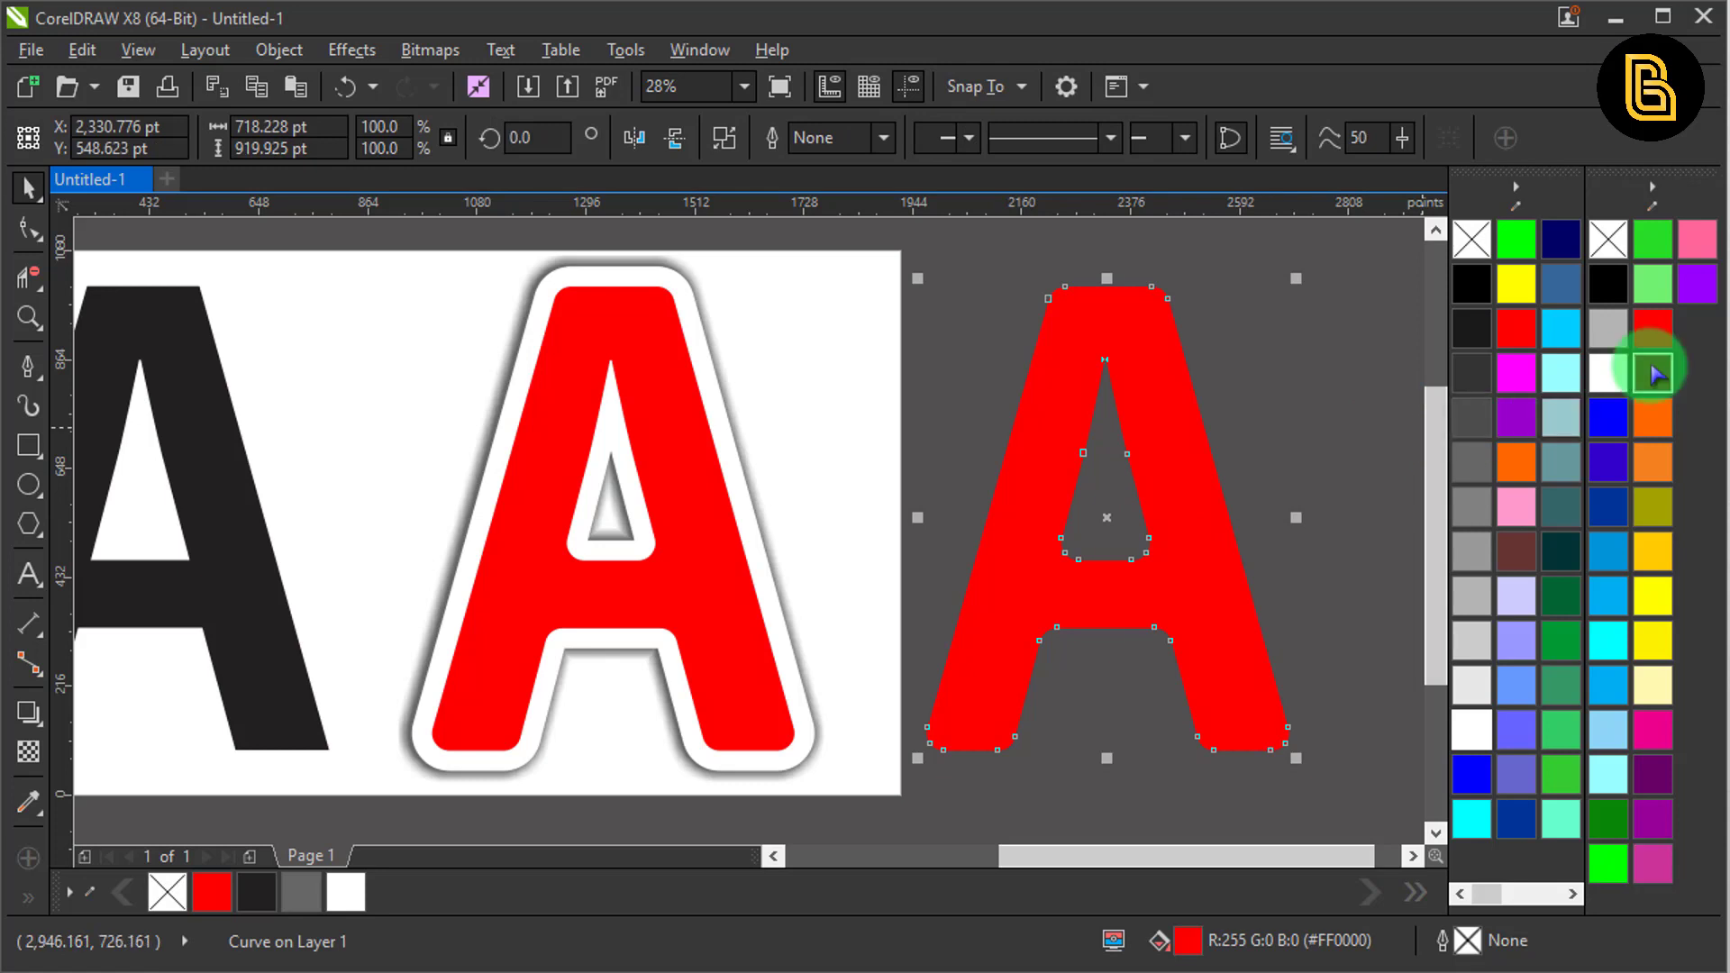
{"action": "left_click", "coordinate": [1478, 236]}
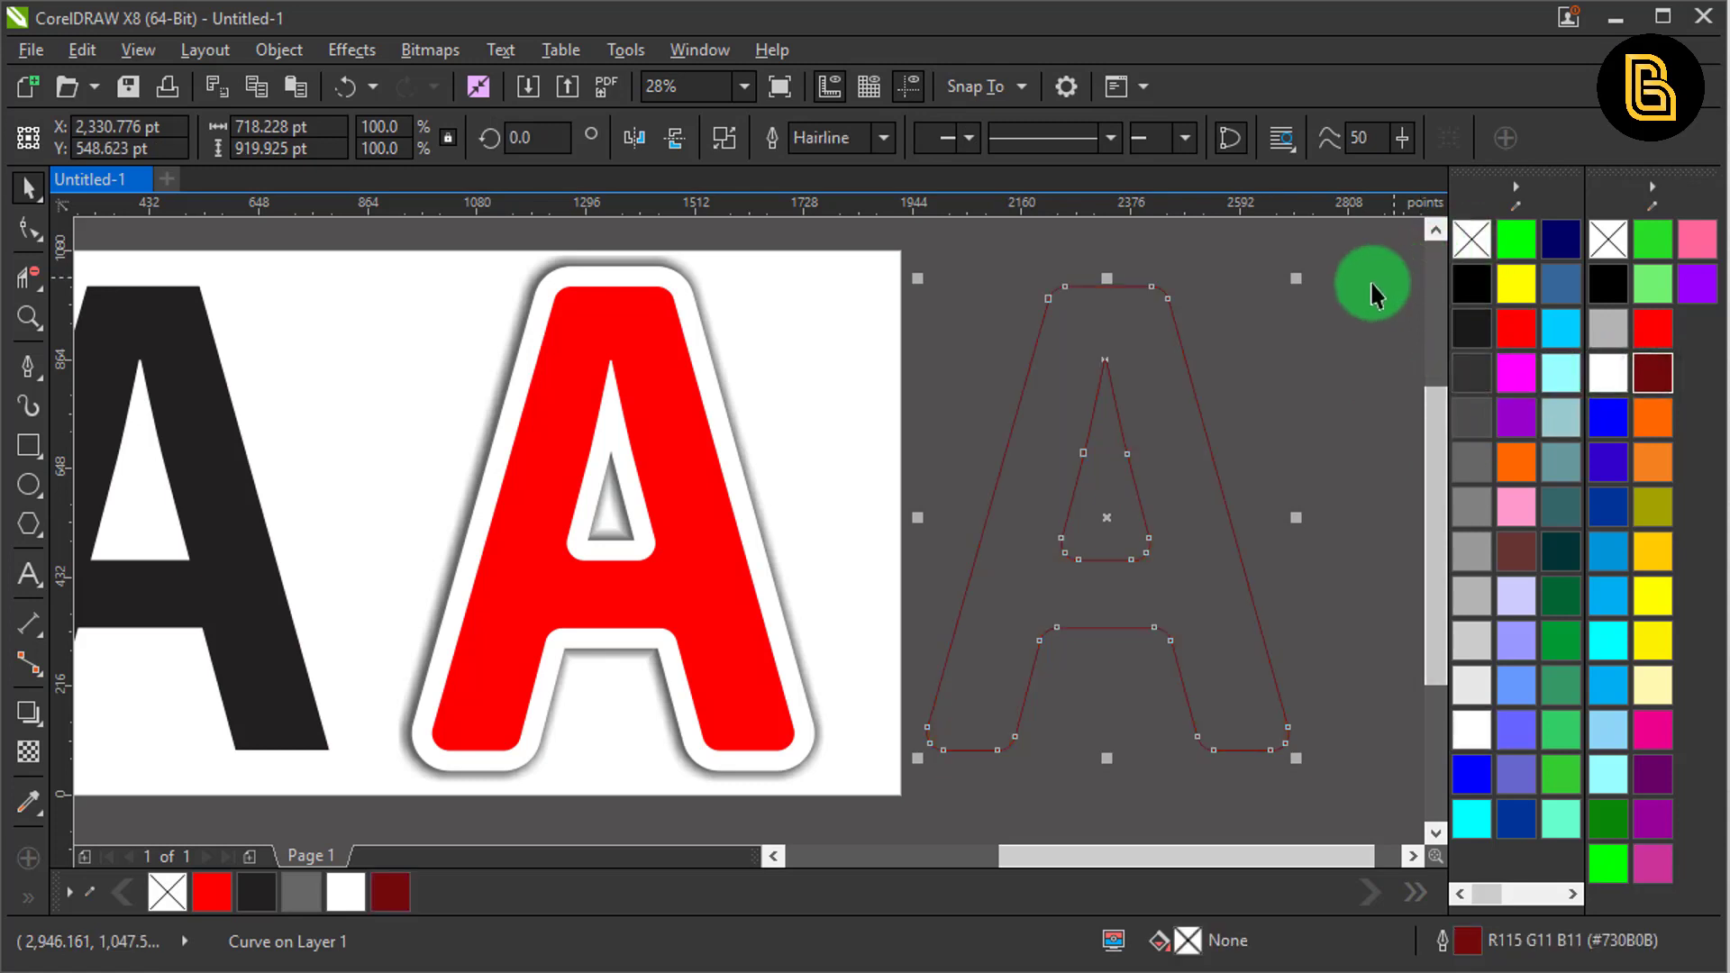
{"action": "left_click", "coordinate": [1183, 372]}
{"action": "left_click", "coordinate": [1183, 372]}
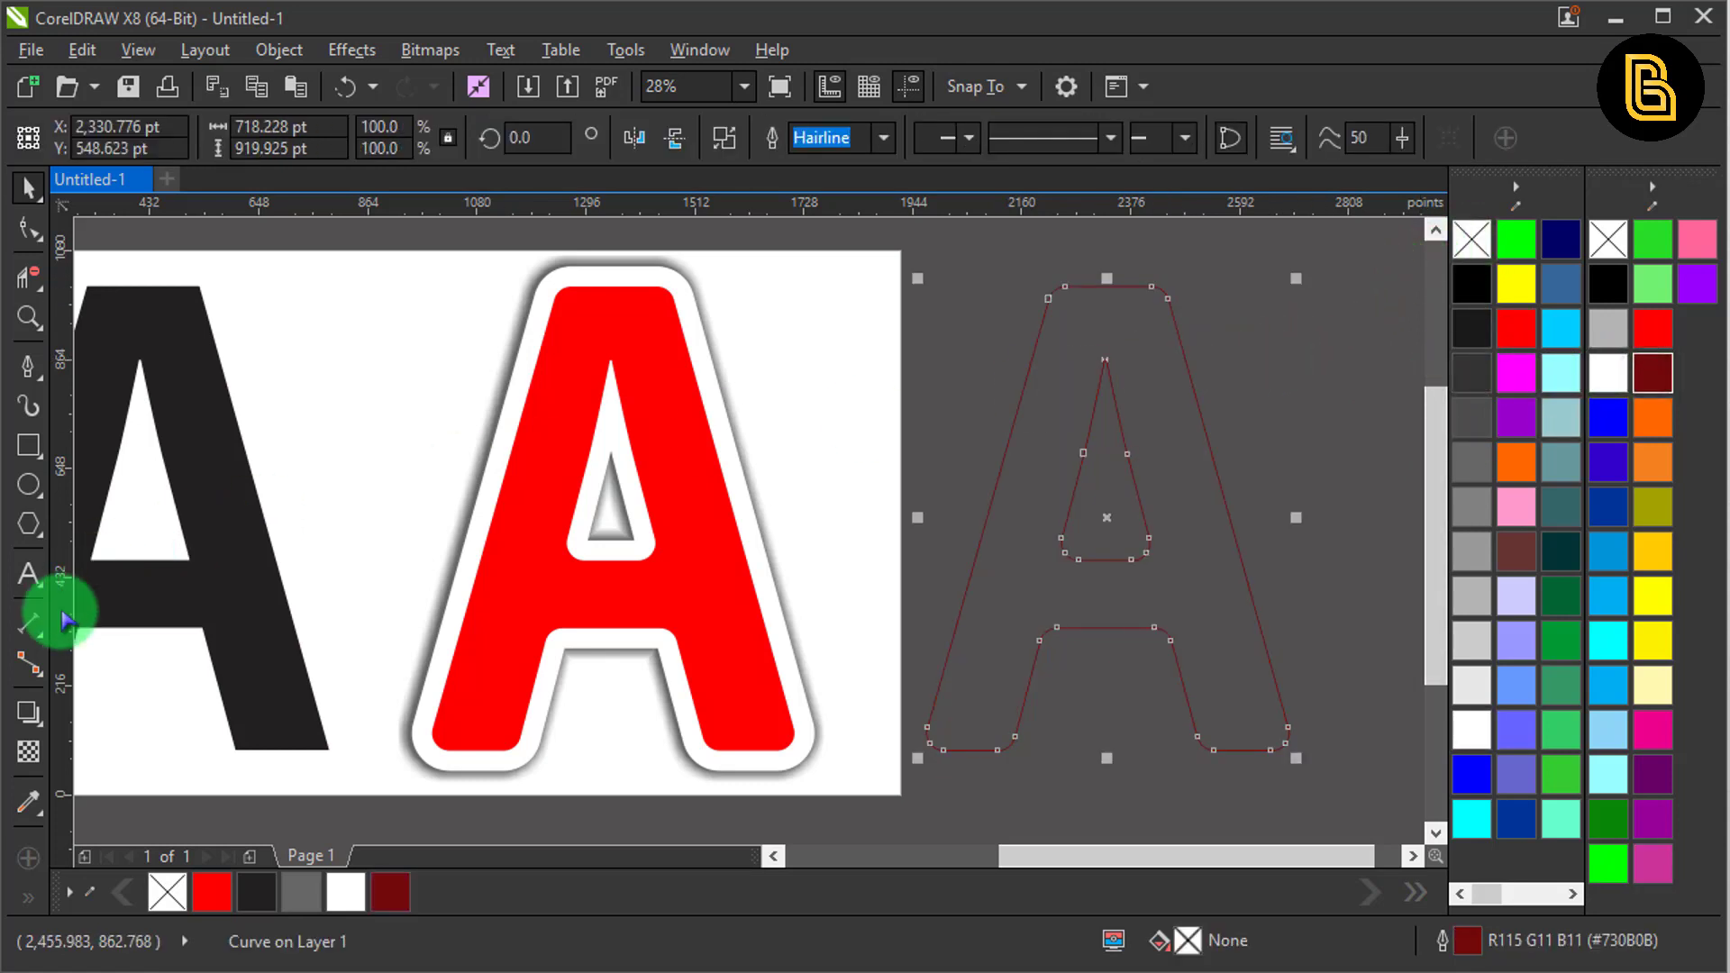
Add a Small Glow preset drop shadow to the unfilled letter copy and set the shadow colour to dark red (#730B0B)
{"action": "left_click", "coordinate": [28, 711]}
{"action": "left_click", "coordinate": [77, 137]}
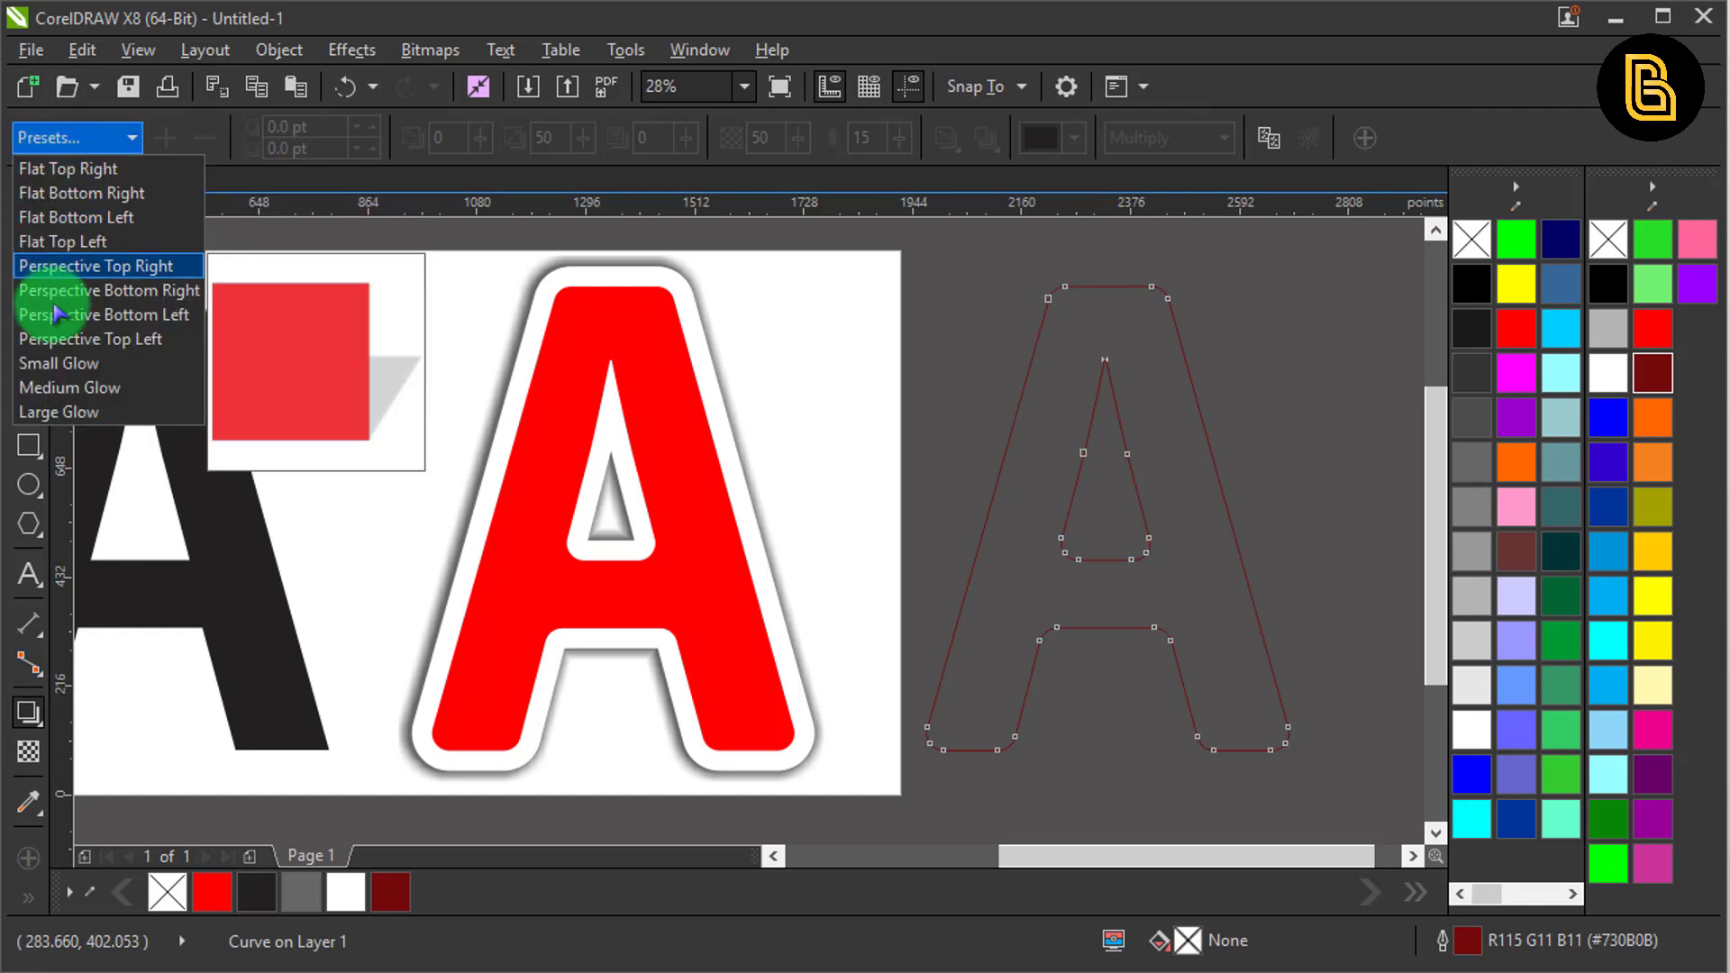
{"action": "left_click", "coordinate": [55, 370]}
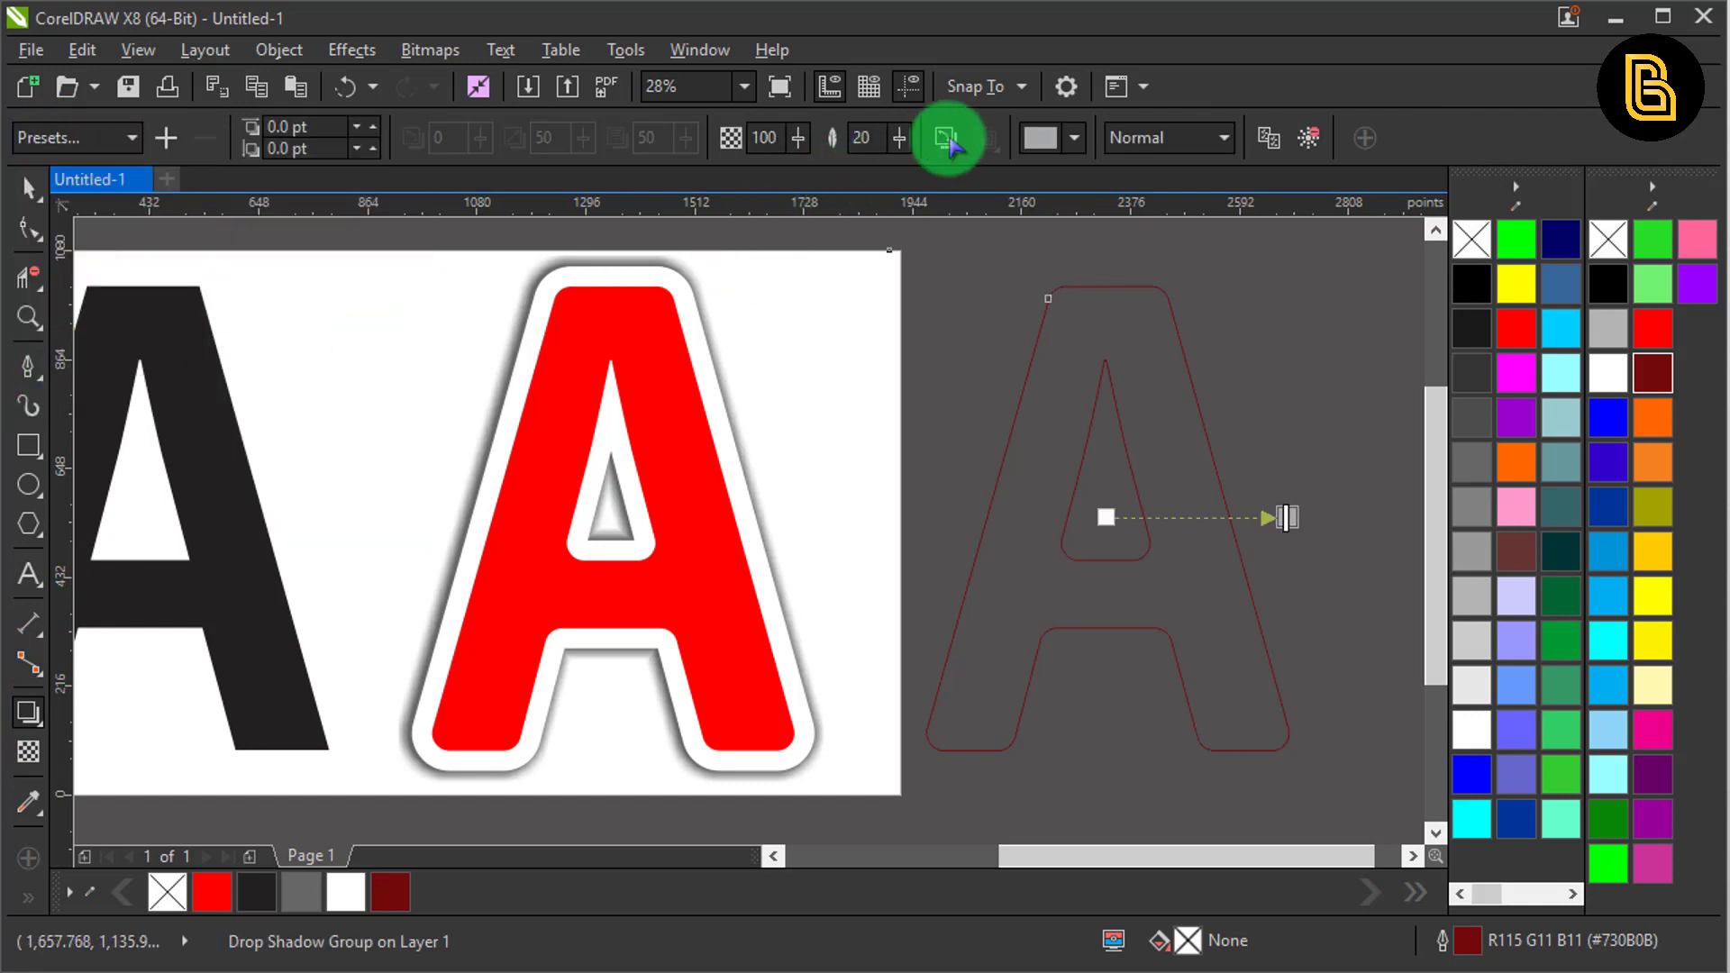
{"action": "left_click", "coordinate": [1073, 140]}
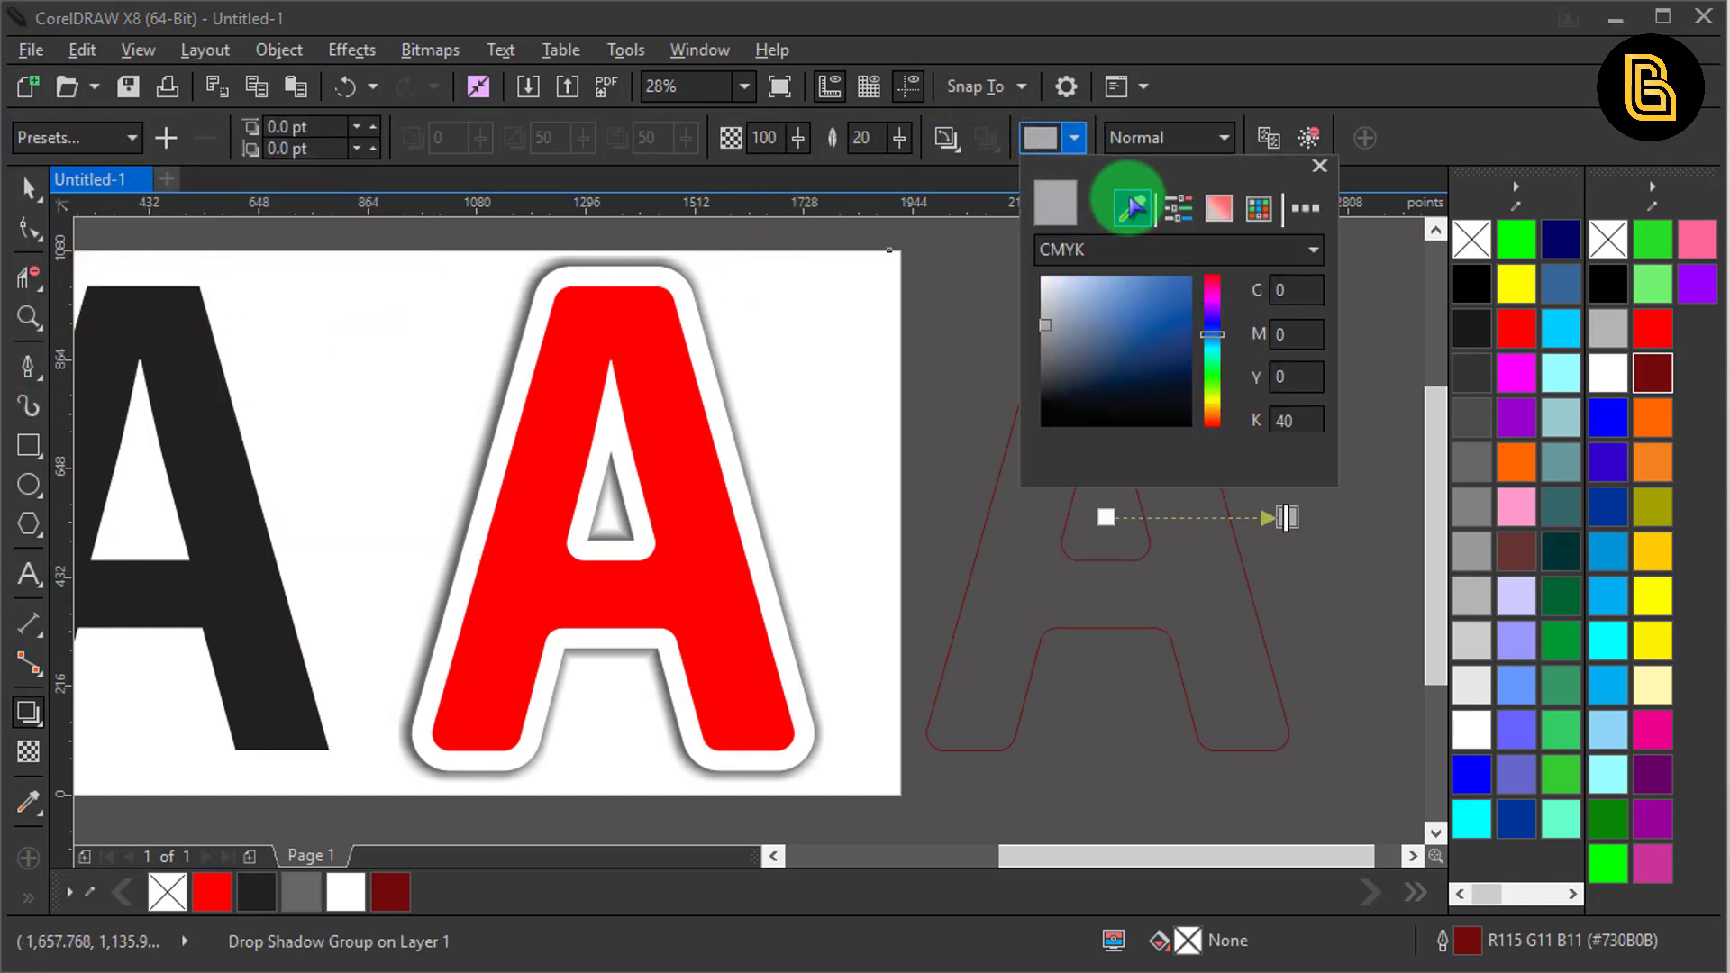
{"action": "left_click", "coordinate": [1653, 373]}
{"action": "left_click", "coordinate": [1306, 331]}
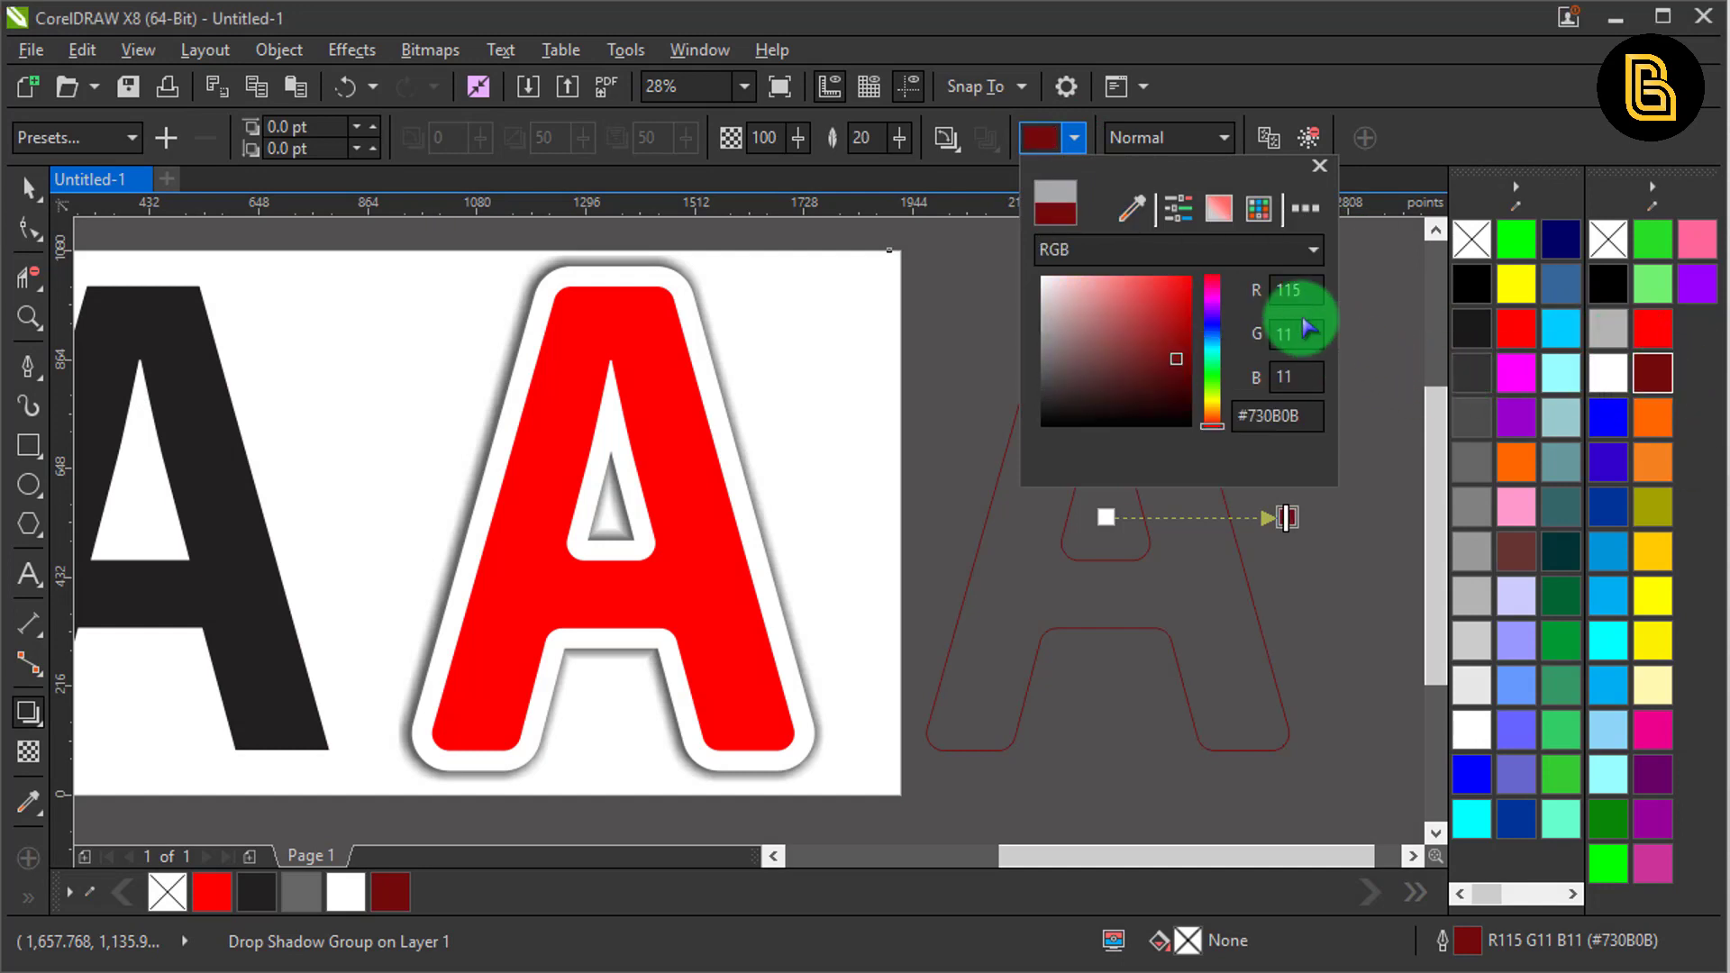
Change the feathering direction of the dark red shadow and set its feathering to 5
{"action": "left_click", "coordinate": [874, 140]}
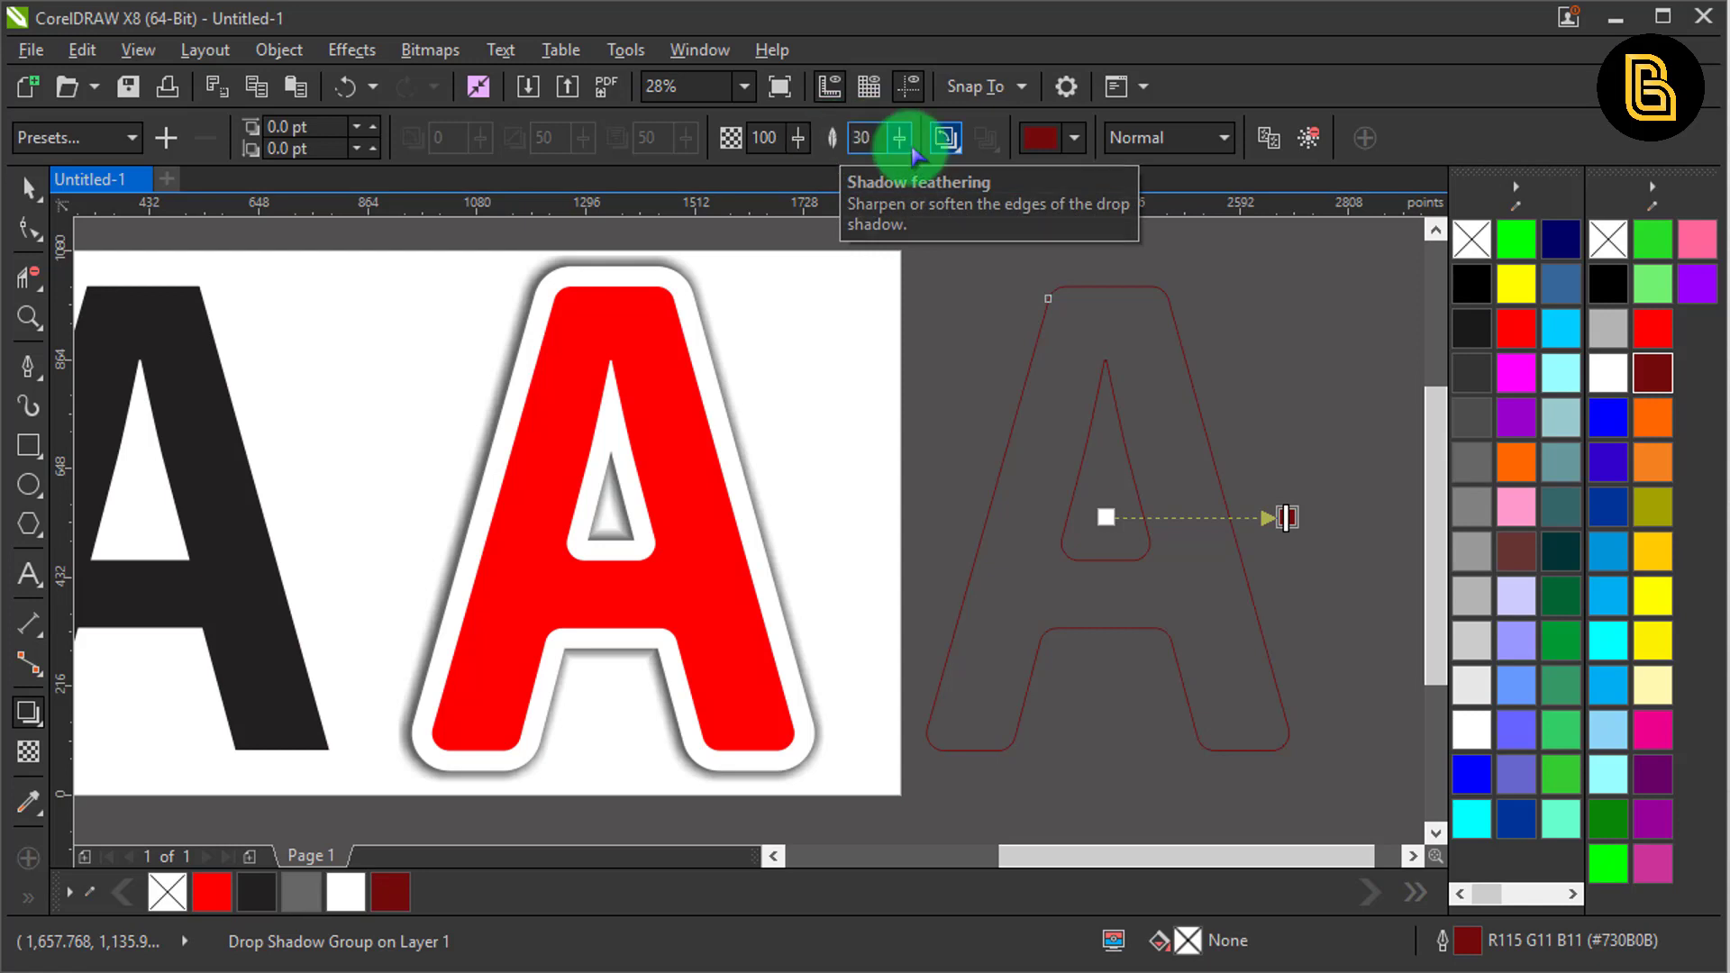
{"action": "left_click", "coordinate": [945, 138]}
{"action": "left_click", "coordinate": [1000, 263]}
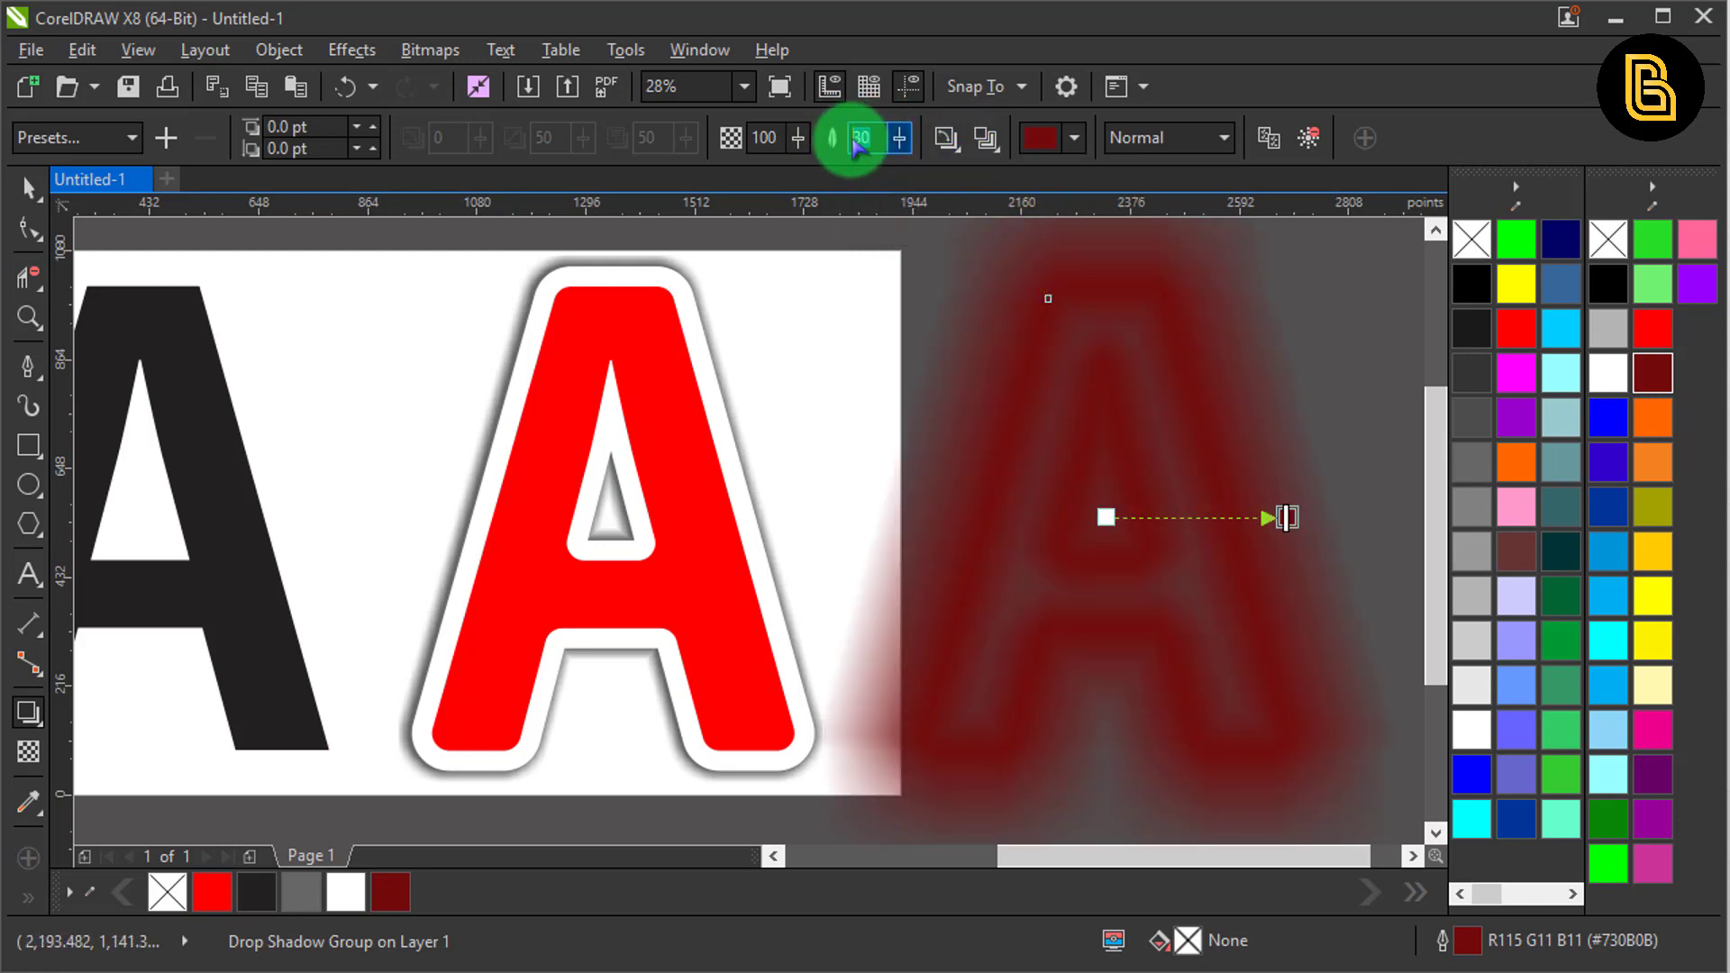
{"action": "type", "text": "3"}
{"action": "key", "text": "Return"}
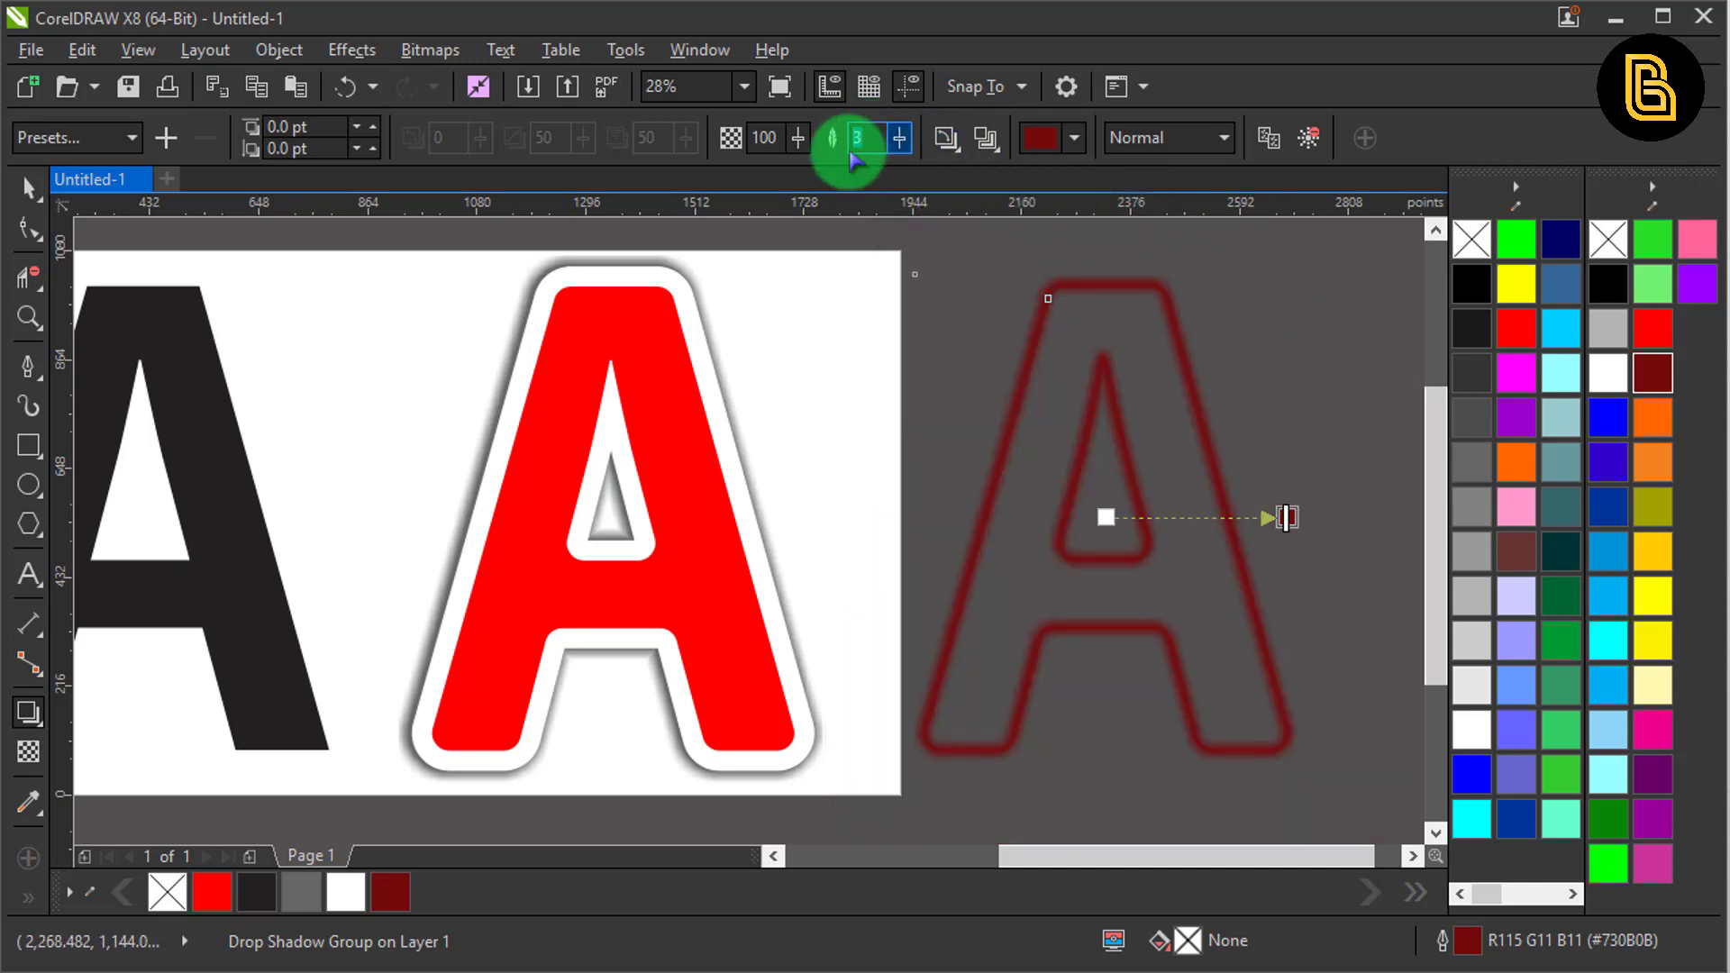
{"action": "key", "text": "Return"}
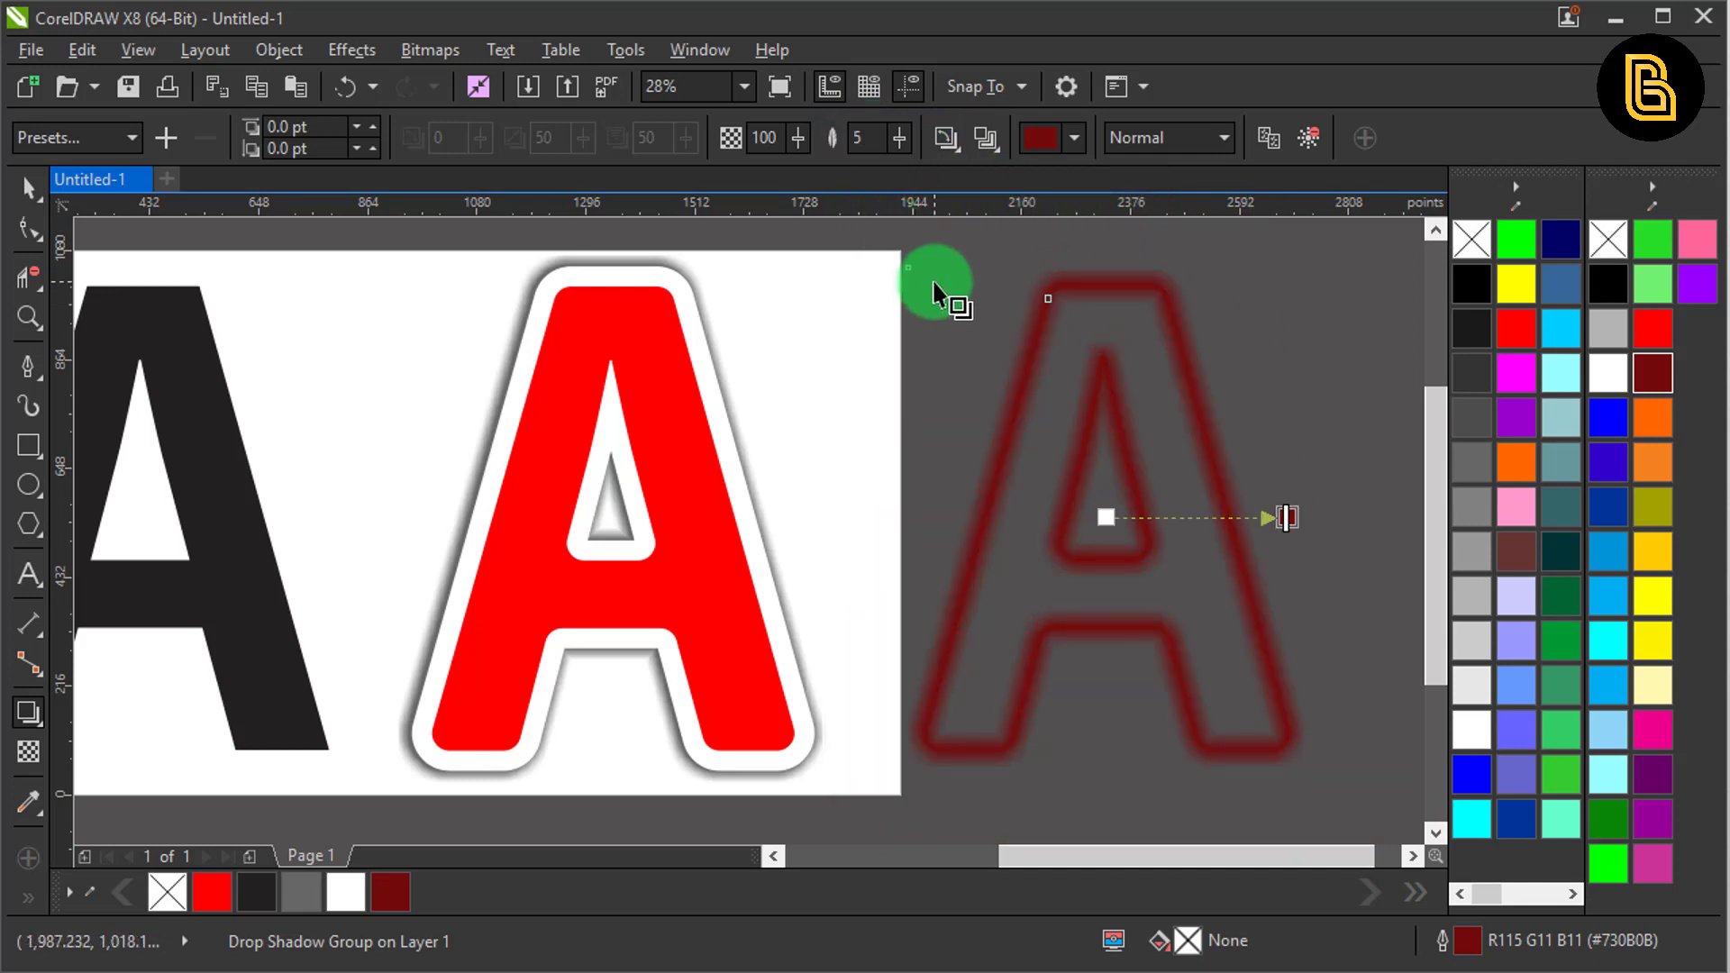
Duplicate the dark red shadowed outline letter and place the duplicate to its right
{"action": "left_click", "coordinate": [934, 287]}
{"action": "left_click", "coordinate": [25, 194]}
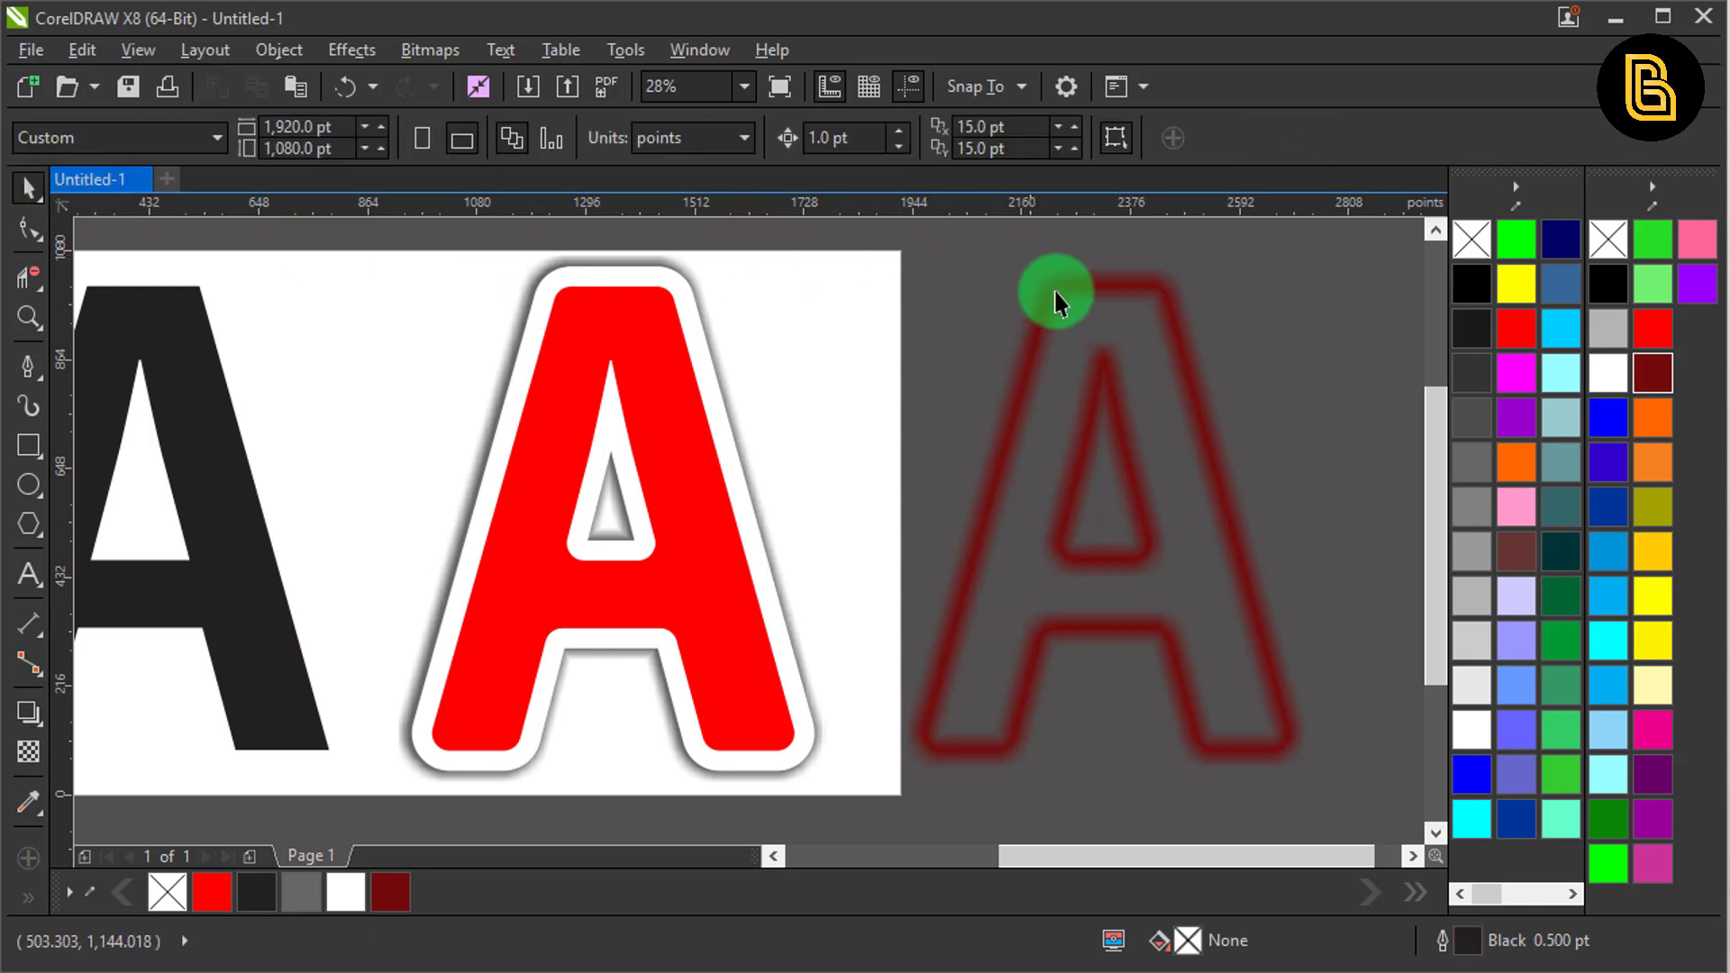
{"action": "left_click", "coordinate": [1057, 293]}
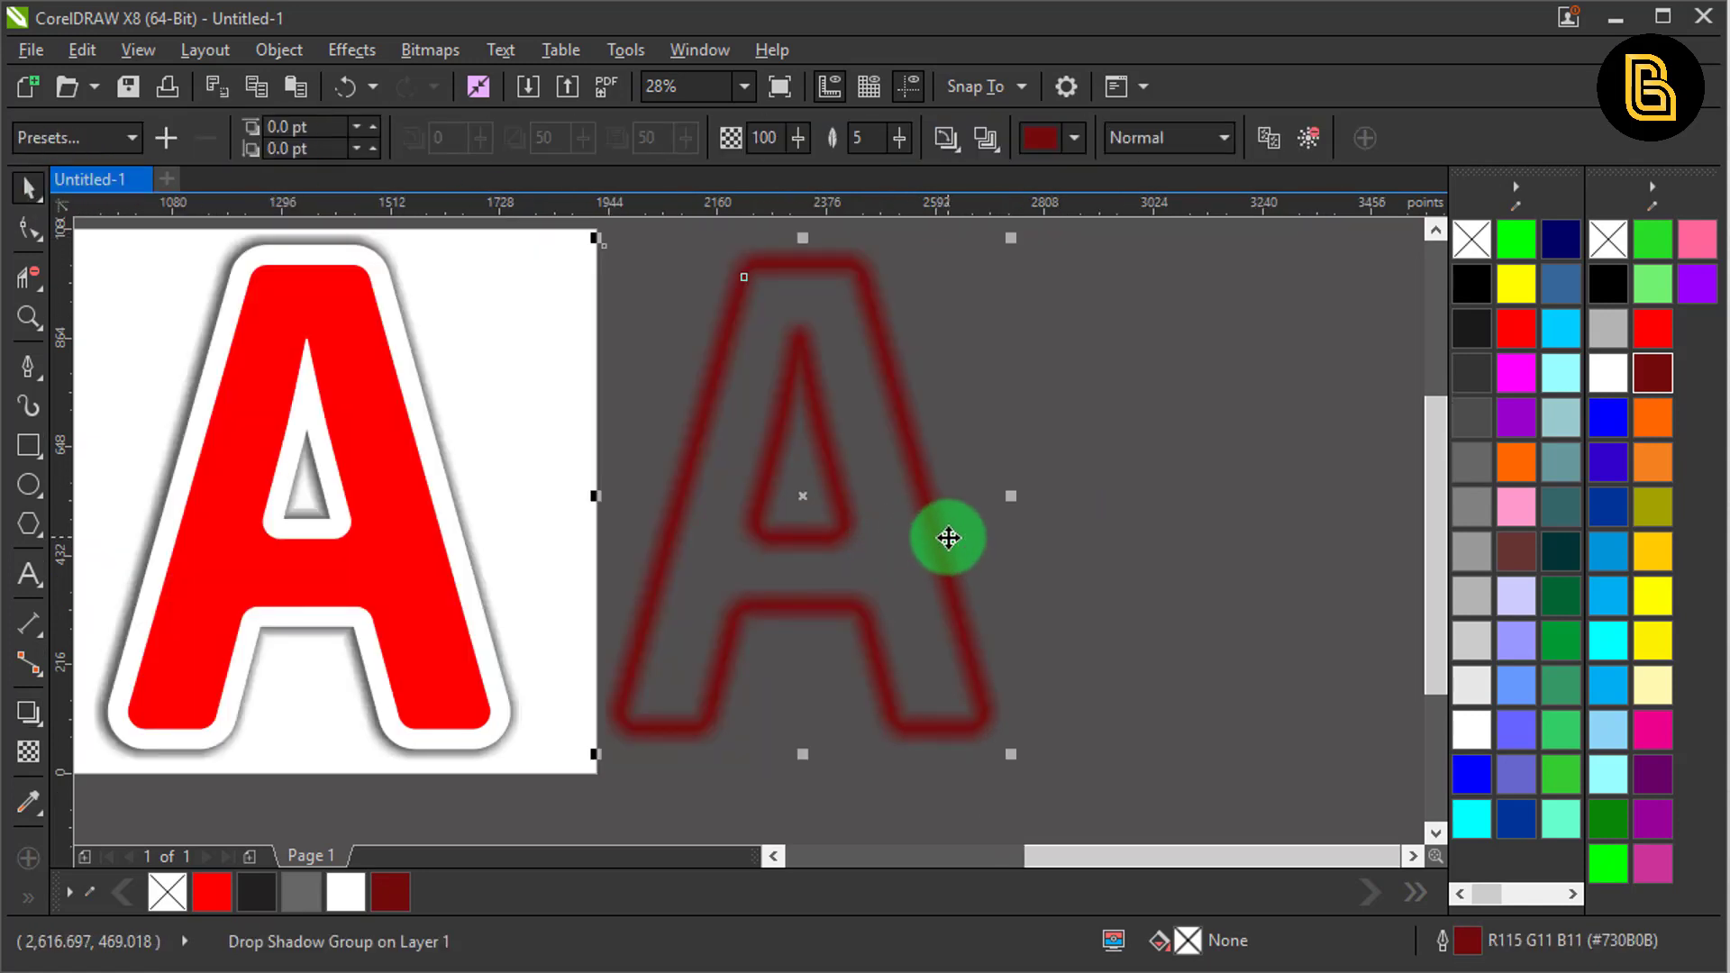
{"action": "left_click_drag", "start_coordinate": [957, 548], "coordinate": [1306, 591]}
{"action": "right_click", "coordinate": [1305, 591]}
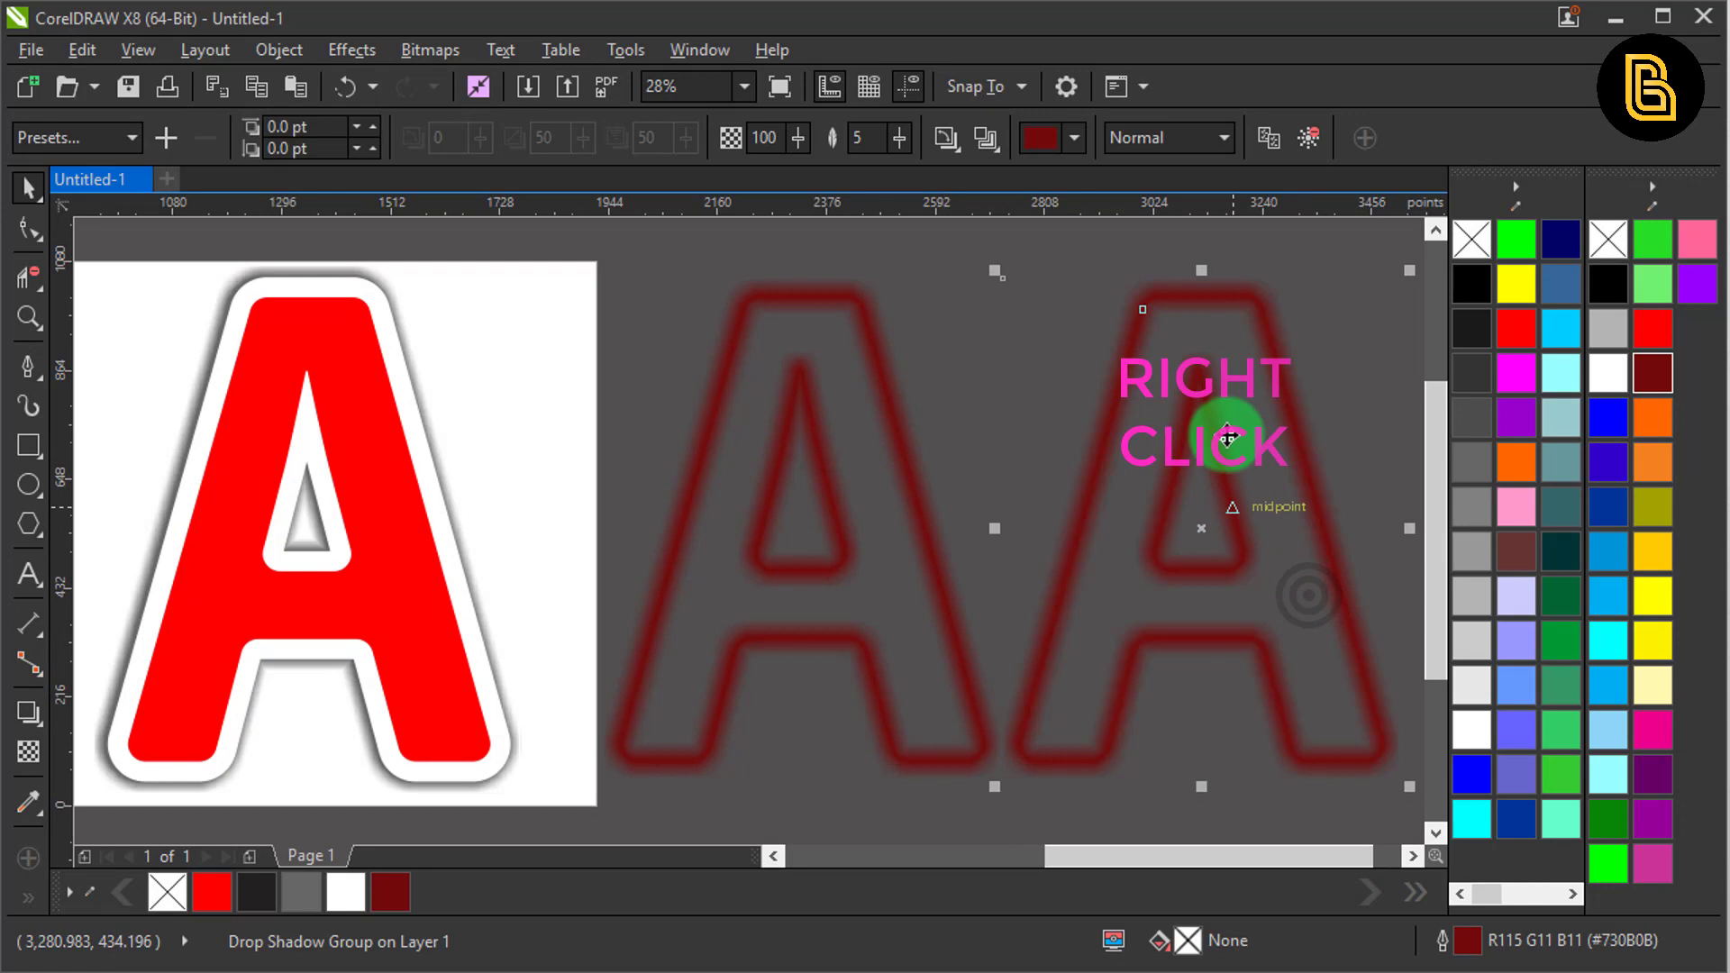
Turn the duplicate into a plain red letter A without drop shadow or outline
{"action": "left_click", "coordinate": [1308, 138]}
{"action": "left_click", "coordinate": [1529, 335]}
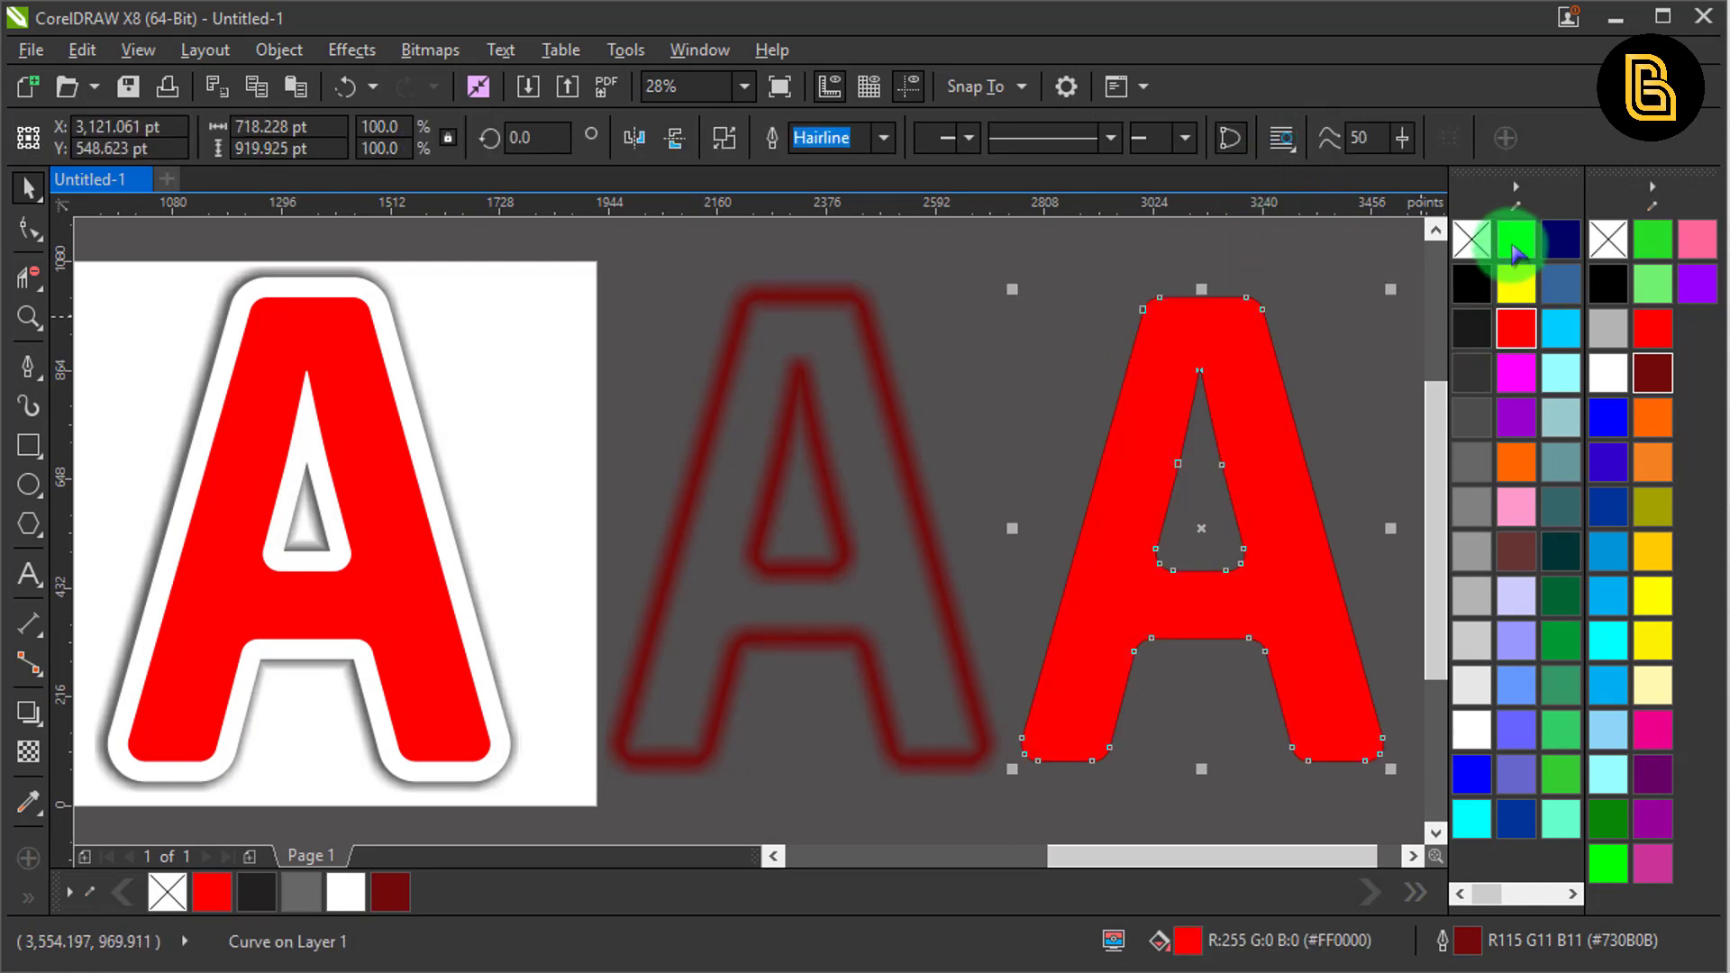
PowerClip the dark red shadowed outline inside the plain red letter A
{"action": "left_click", "coordinate": [899, 367]}
{"action": "right_click", "coordinate": [872, 294]}
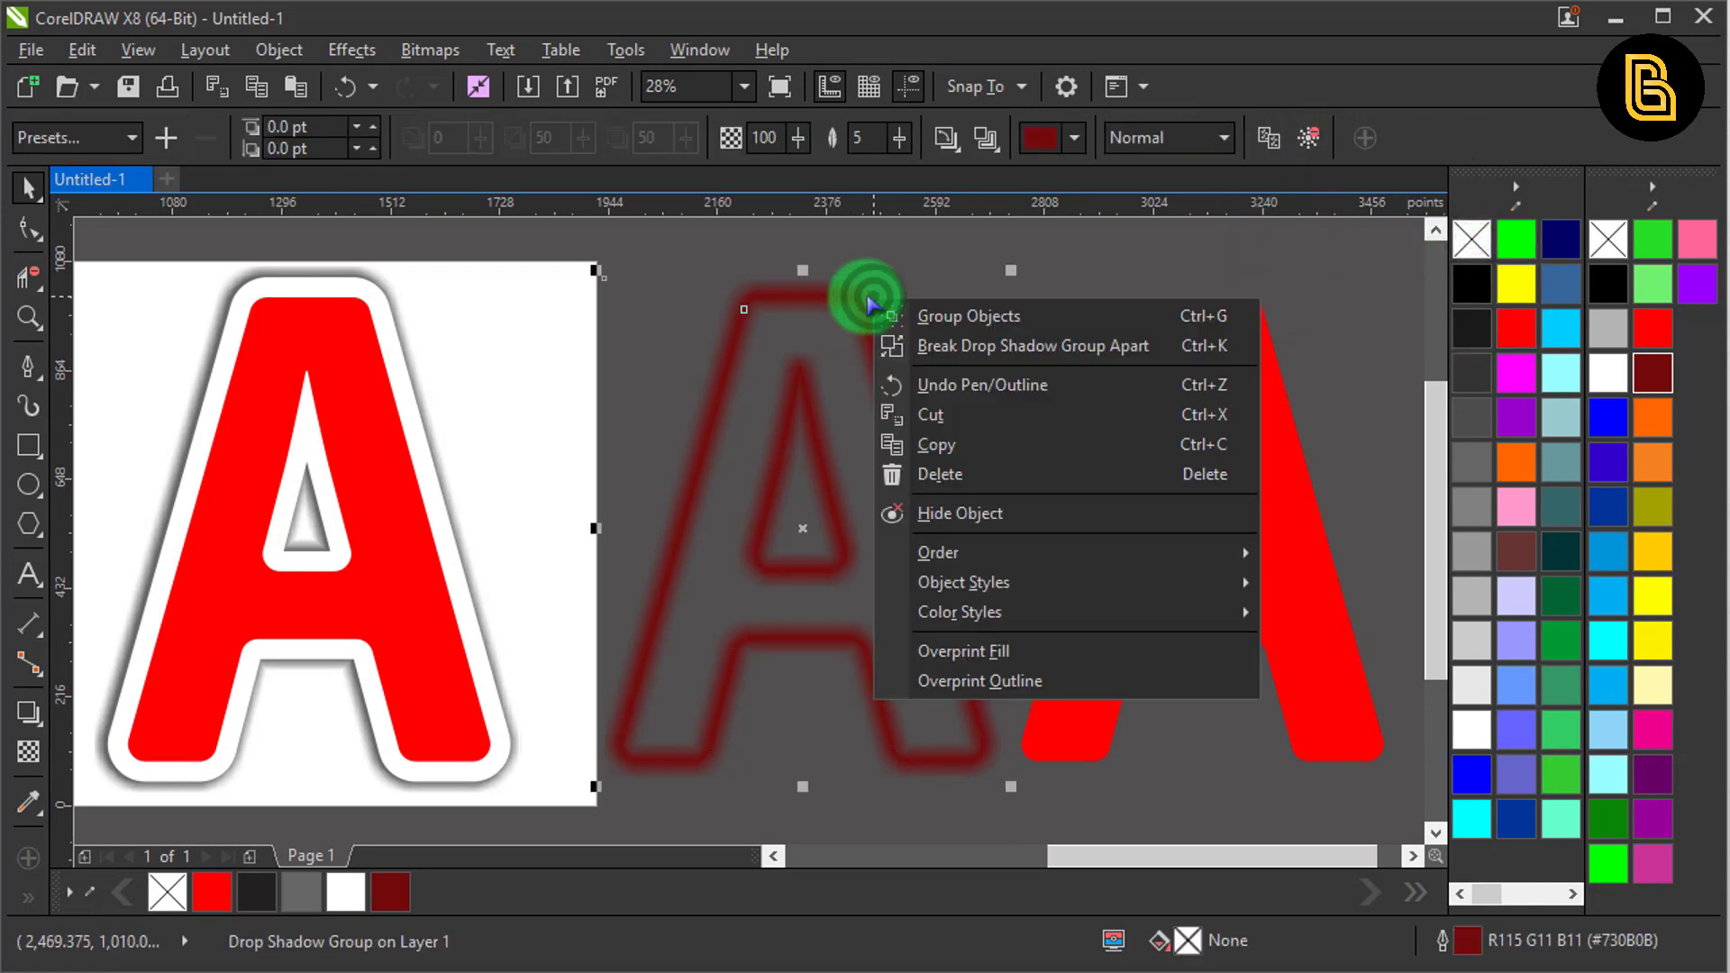
{"action": "left_click", "coordinate": [789, 293]}
{"action": "right_click", "coordinate": [787, 287]}
{"action": "left_click", "coordinate": [895, 238]}
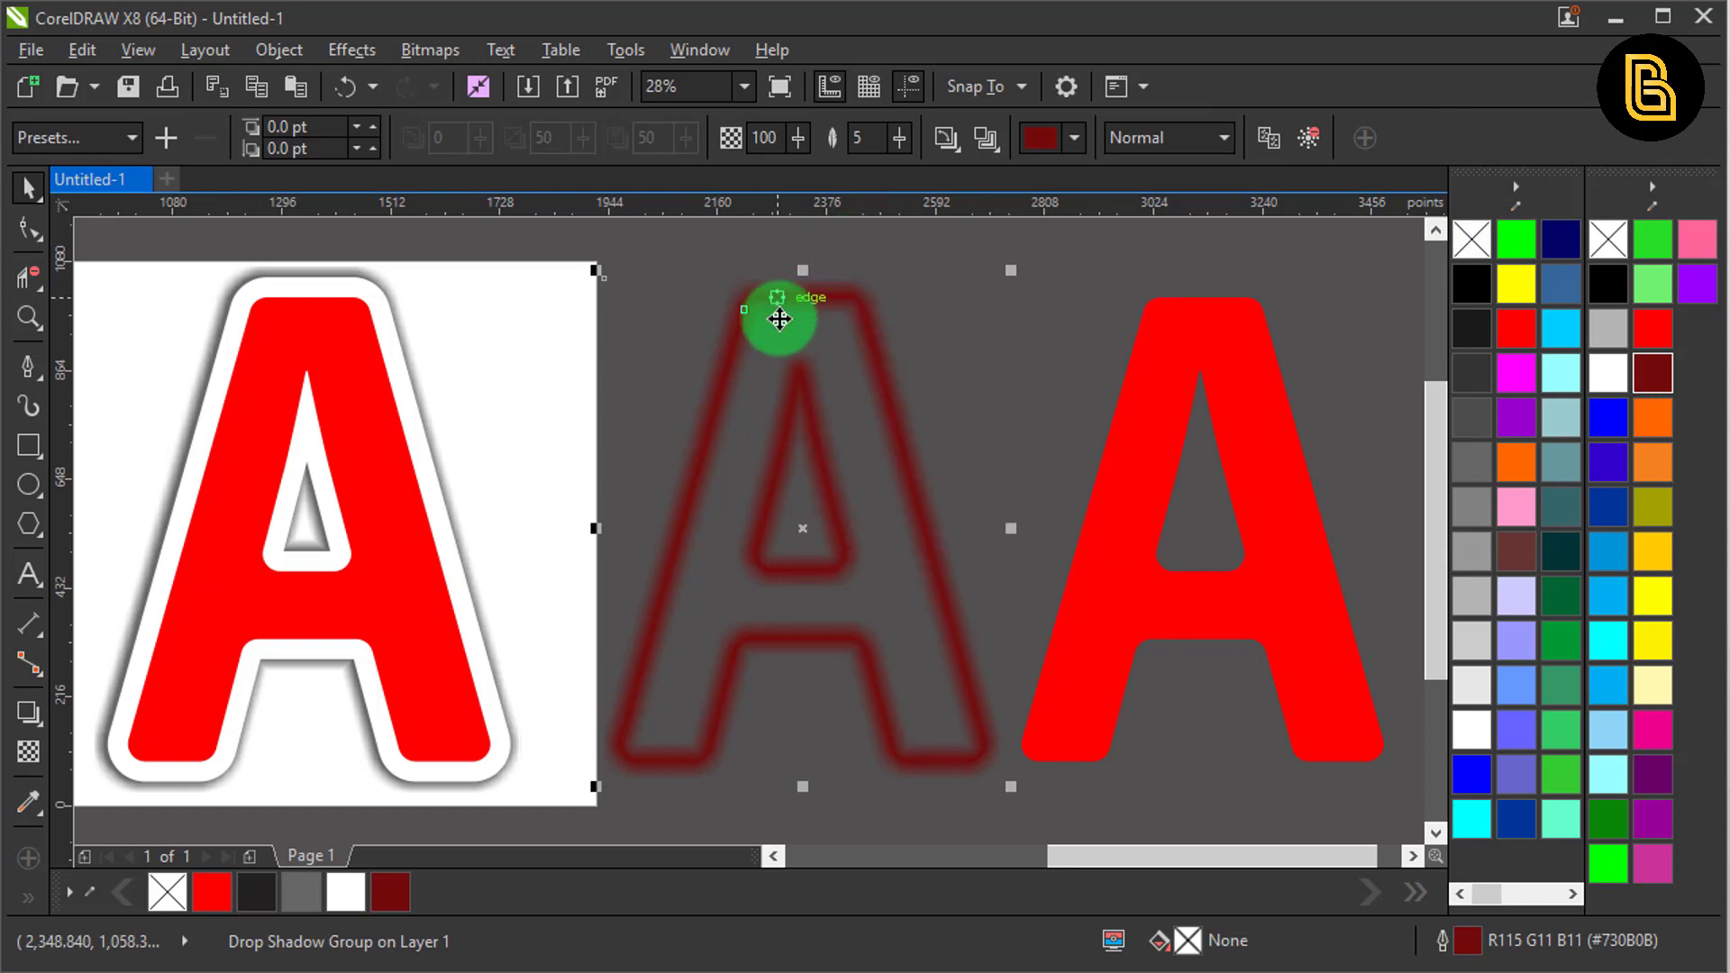
{"action": "right_click", "coordinate": [783, 358]}
{"action": "left_click", "coordinate": [820, 365]}
{"action": "left_click", "coordinate": [1196, 356]}
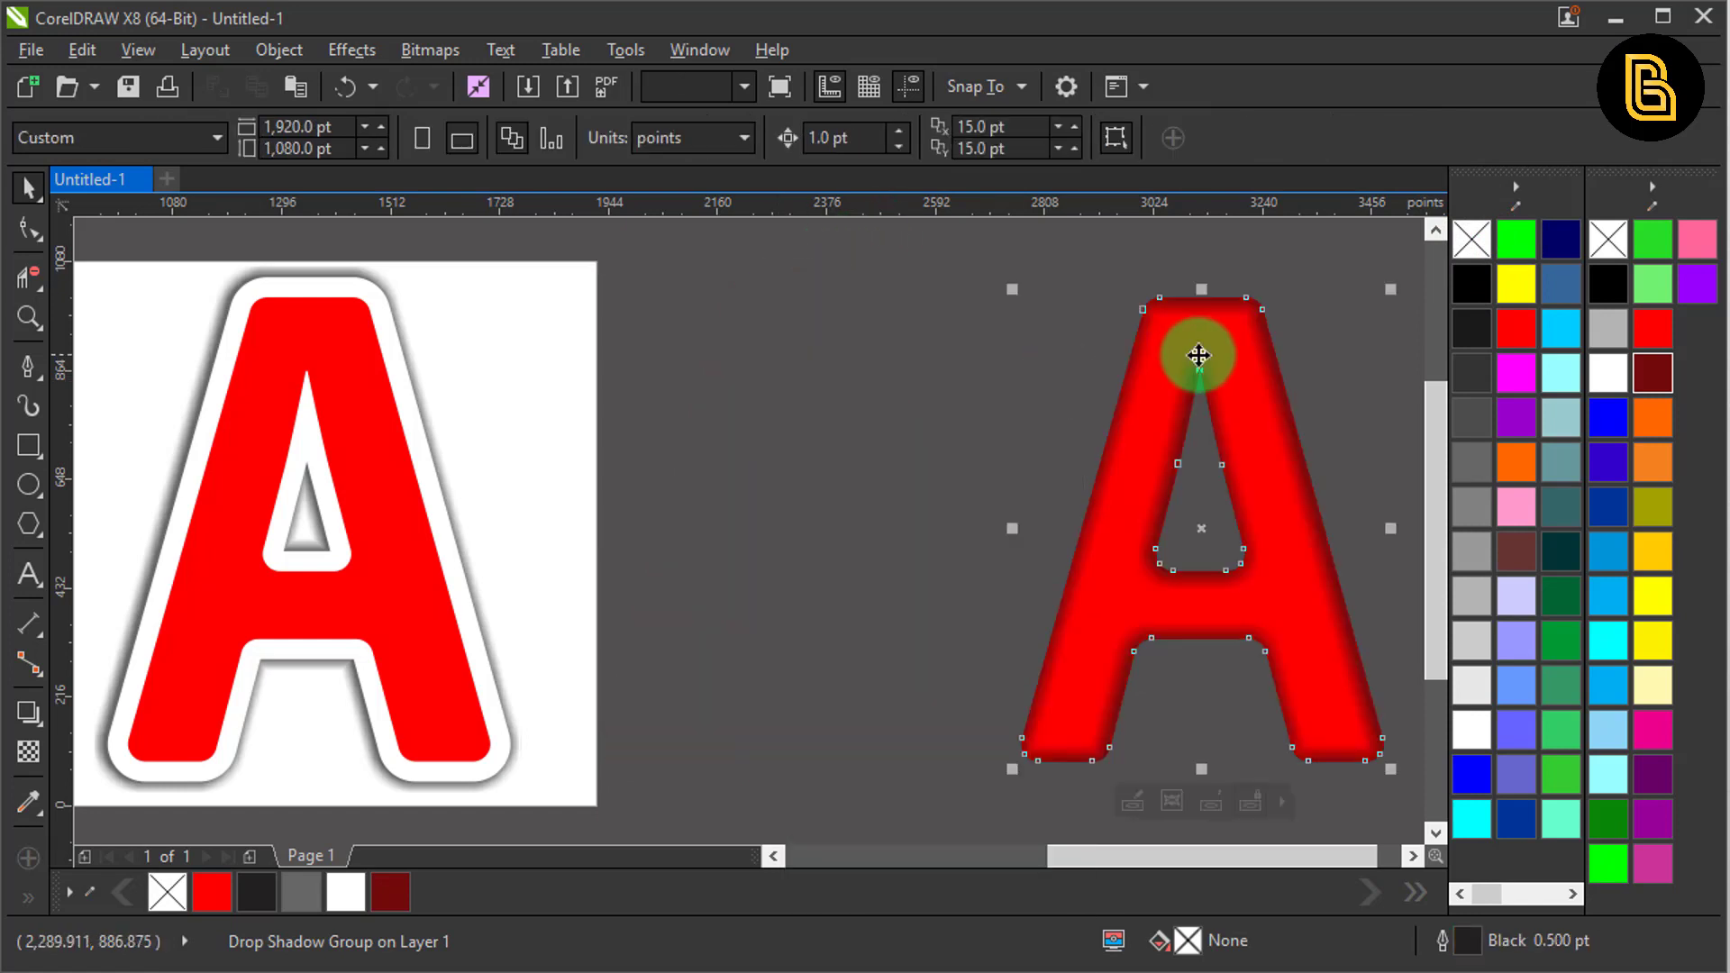
{"action": "left_click", "coordinate": [977, 426]}
Edit the PowerClip contents to set the dark red shadow's feathering to 6, and finish editing
{"action": "left_click", "coordinate": [1220, 360]}
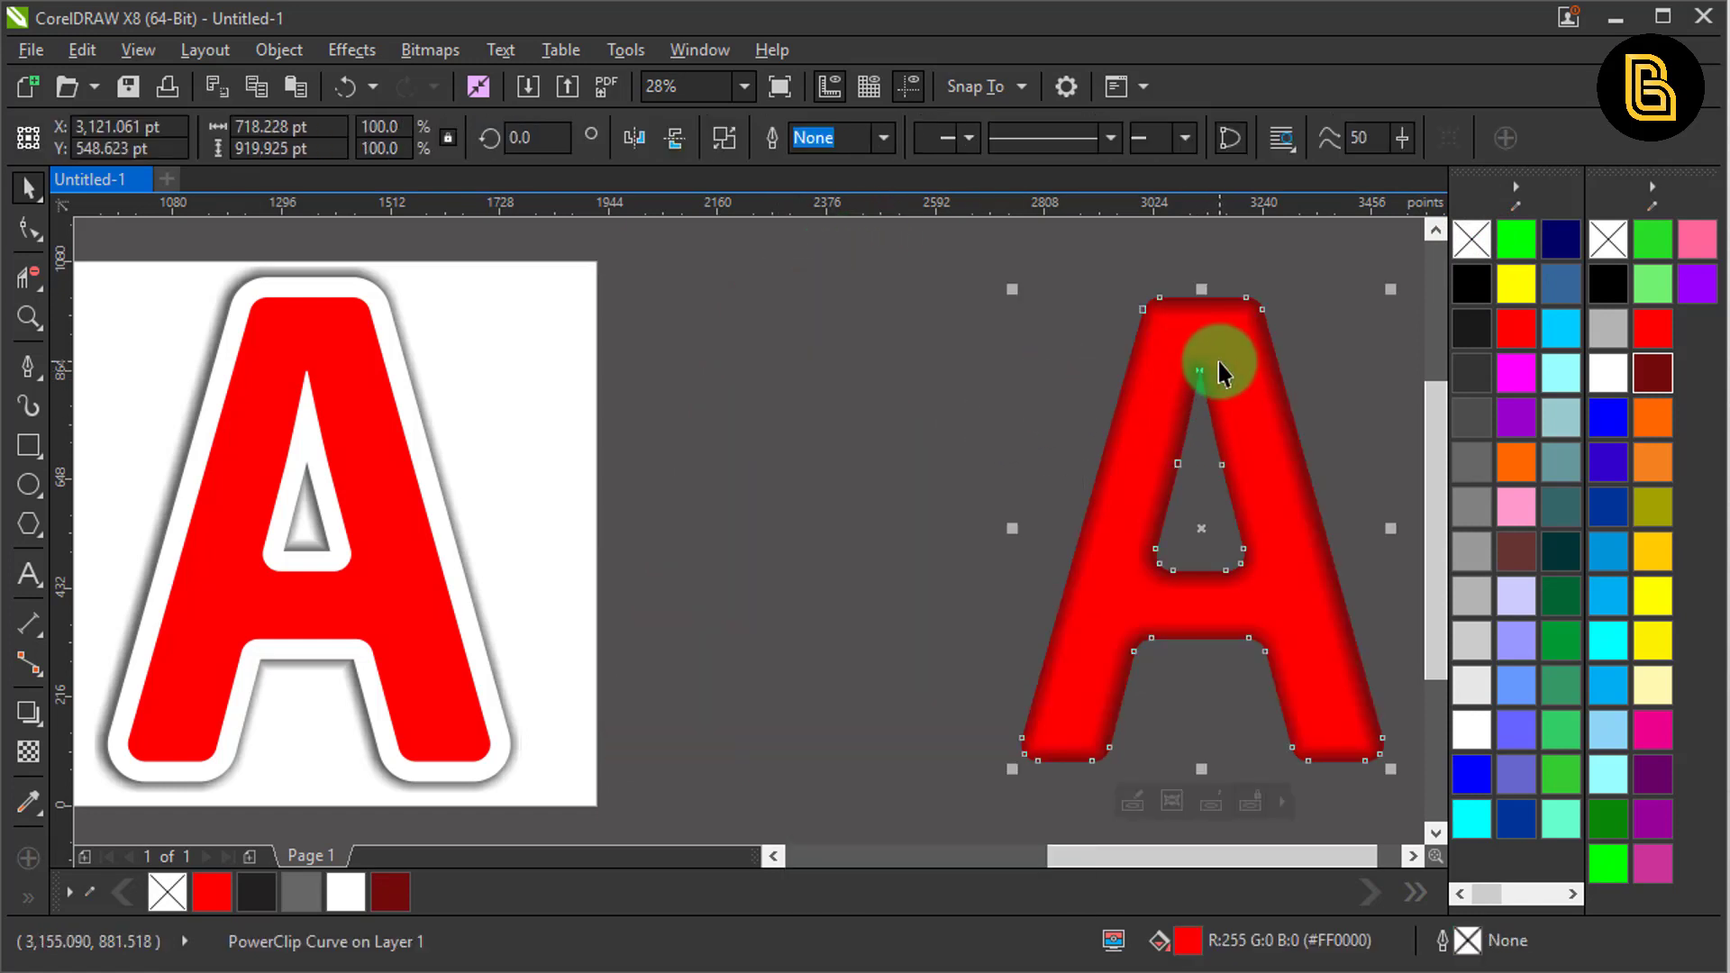
{"action": "double_click", "coordinate": [1219, 331]}
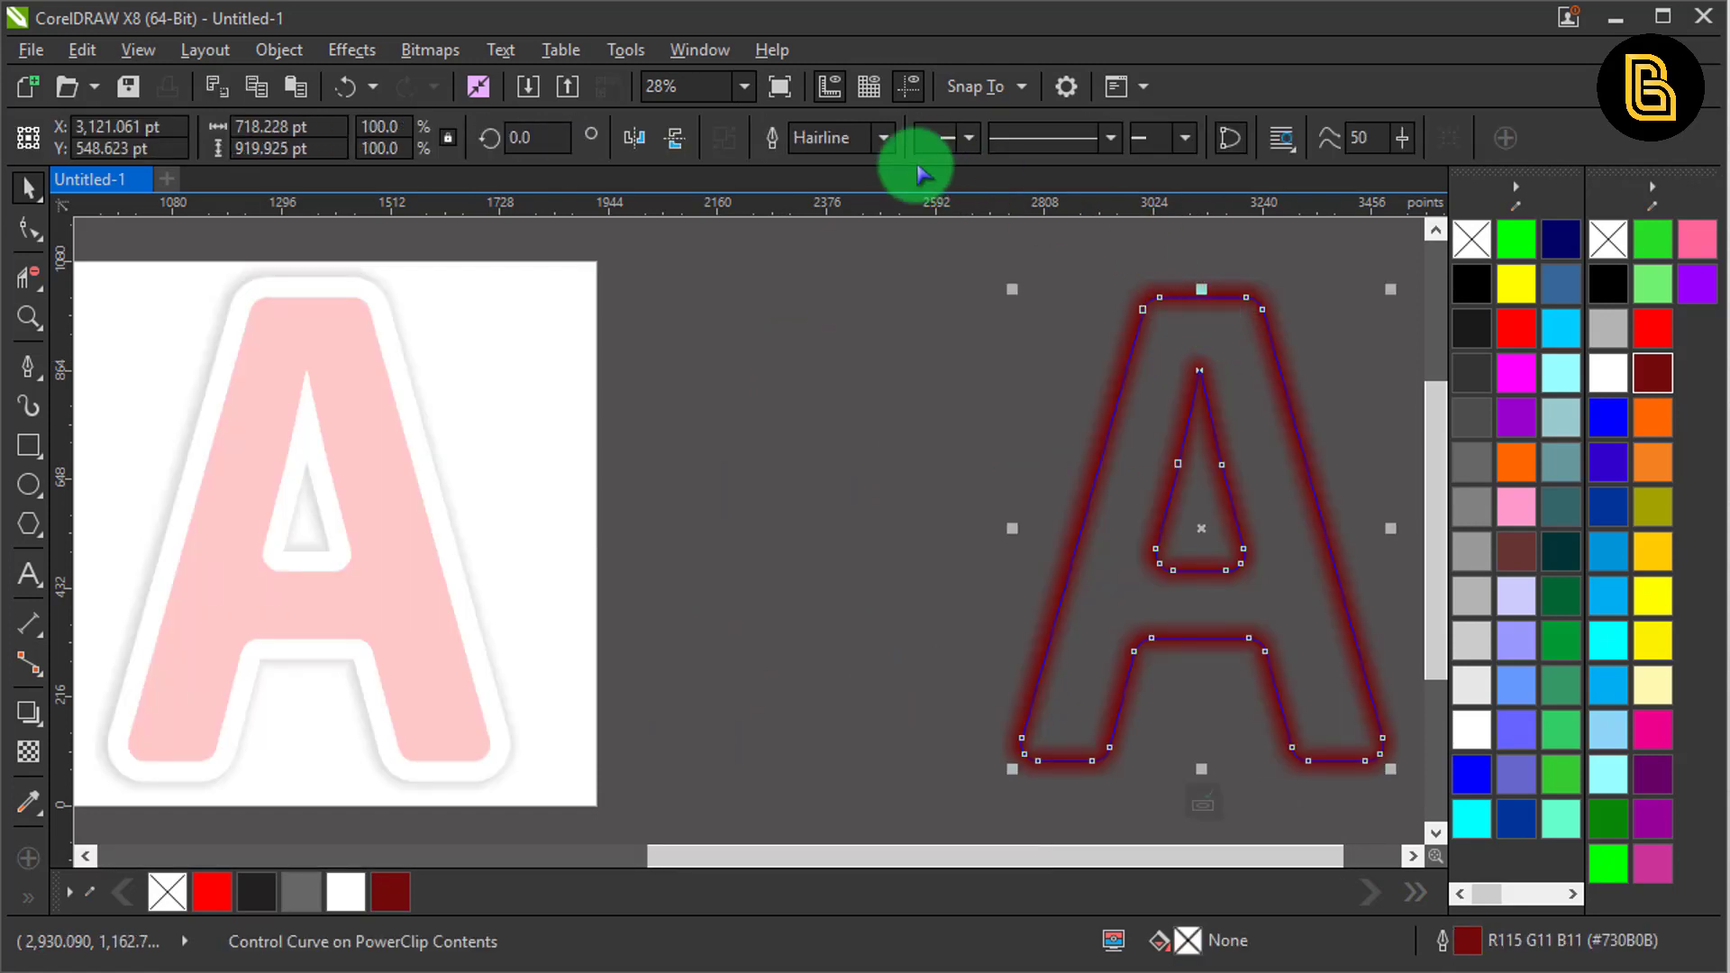
{"action": "left_click", "coordinate": [1147, 284]}
{"action": "left_click", "coordinate": [855, 140]}
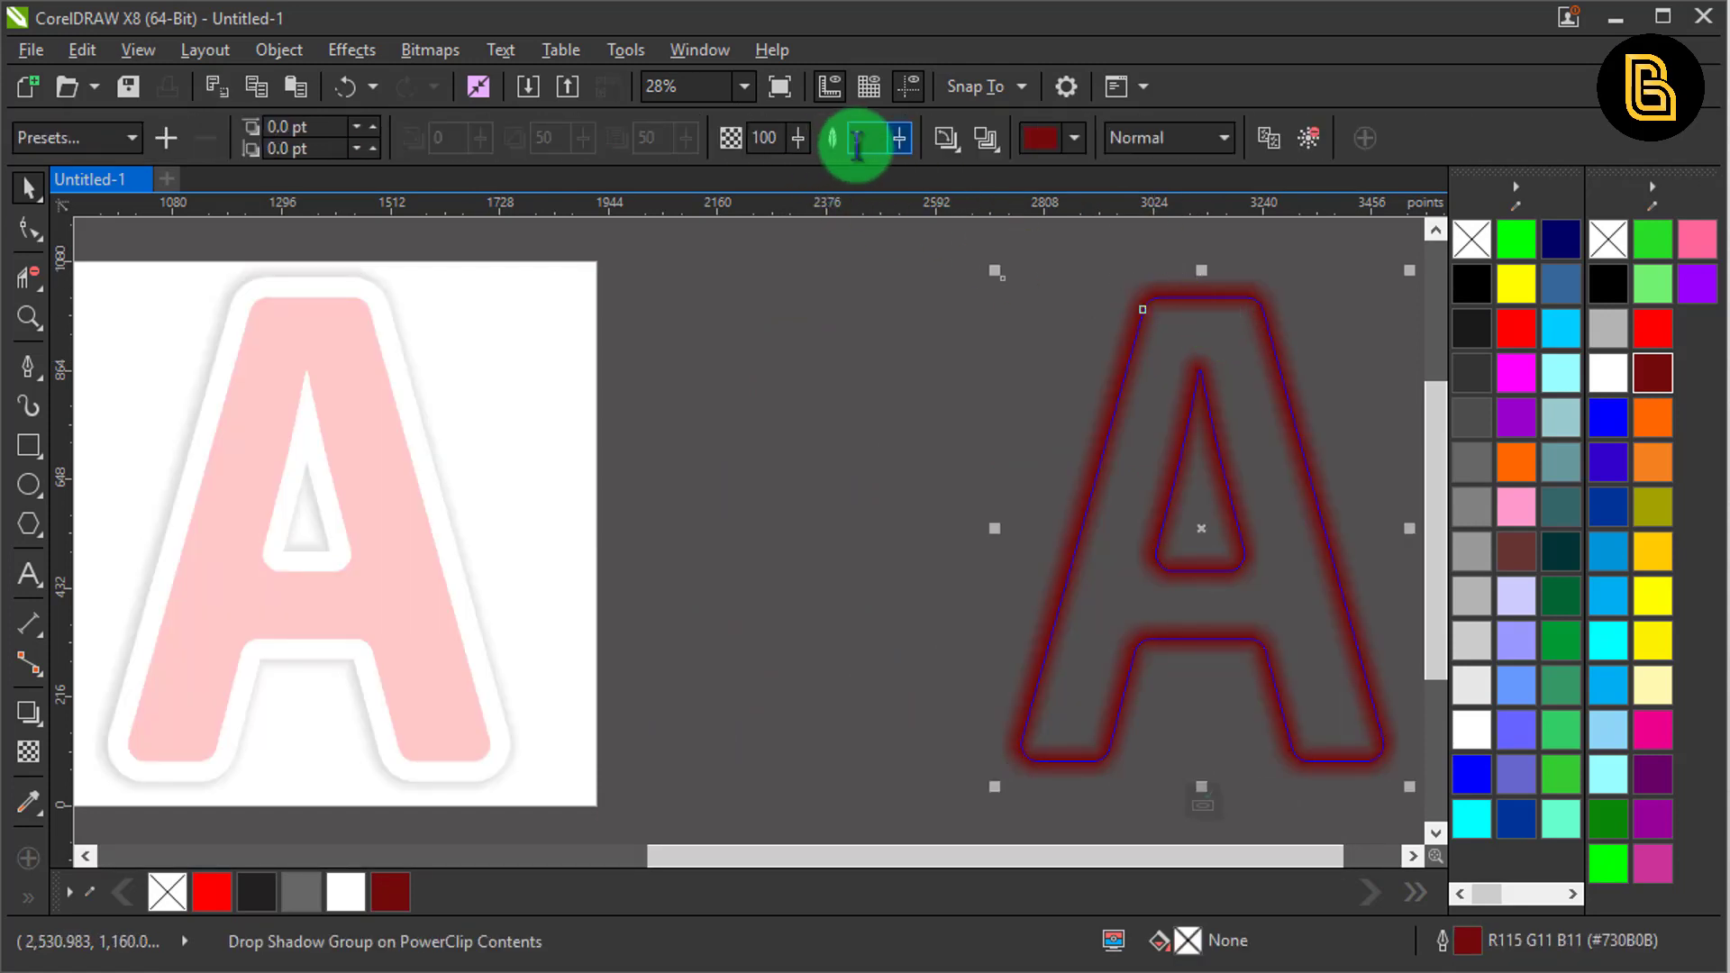
{"action": "type", "text": "6"}
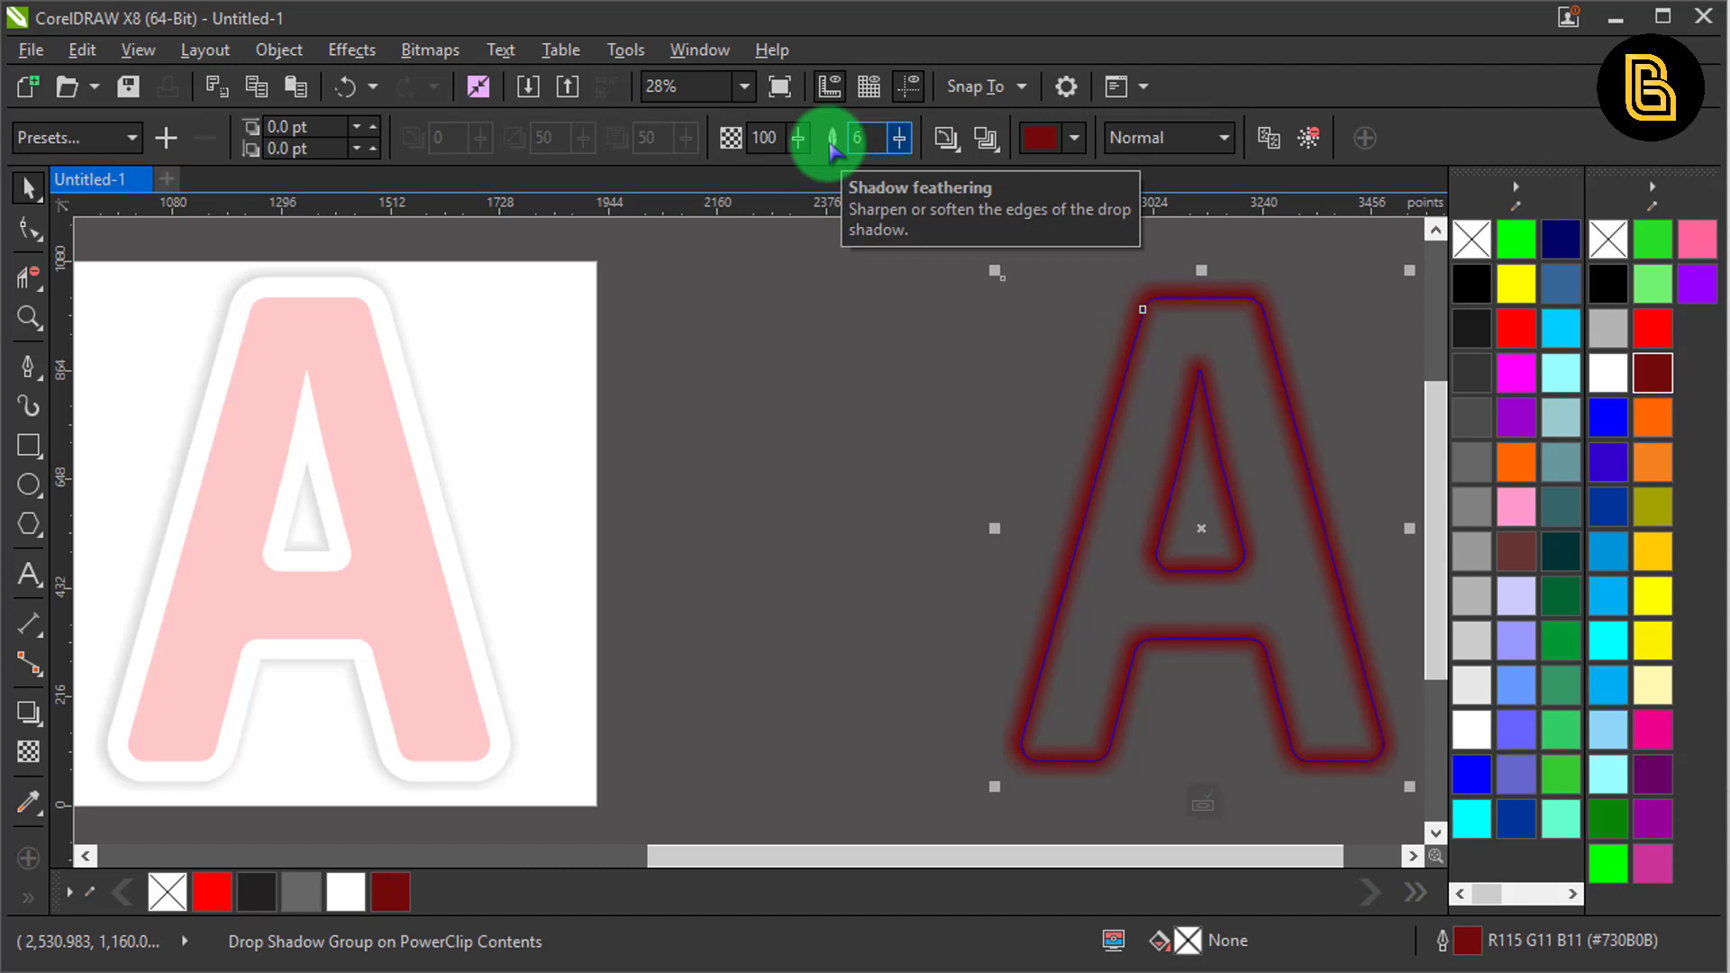
{"action": "left_click", "coordinate": [824, 350]}
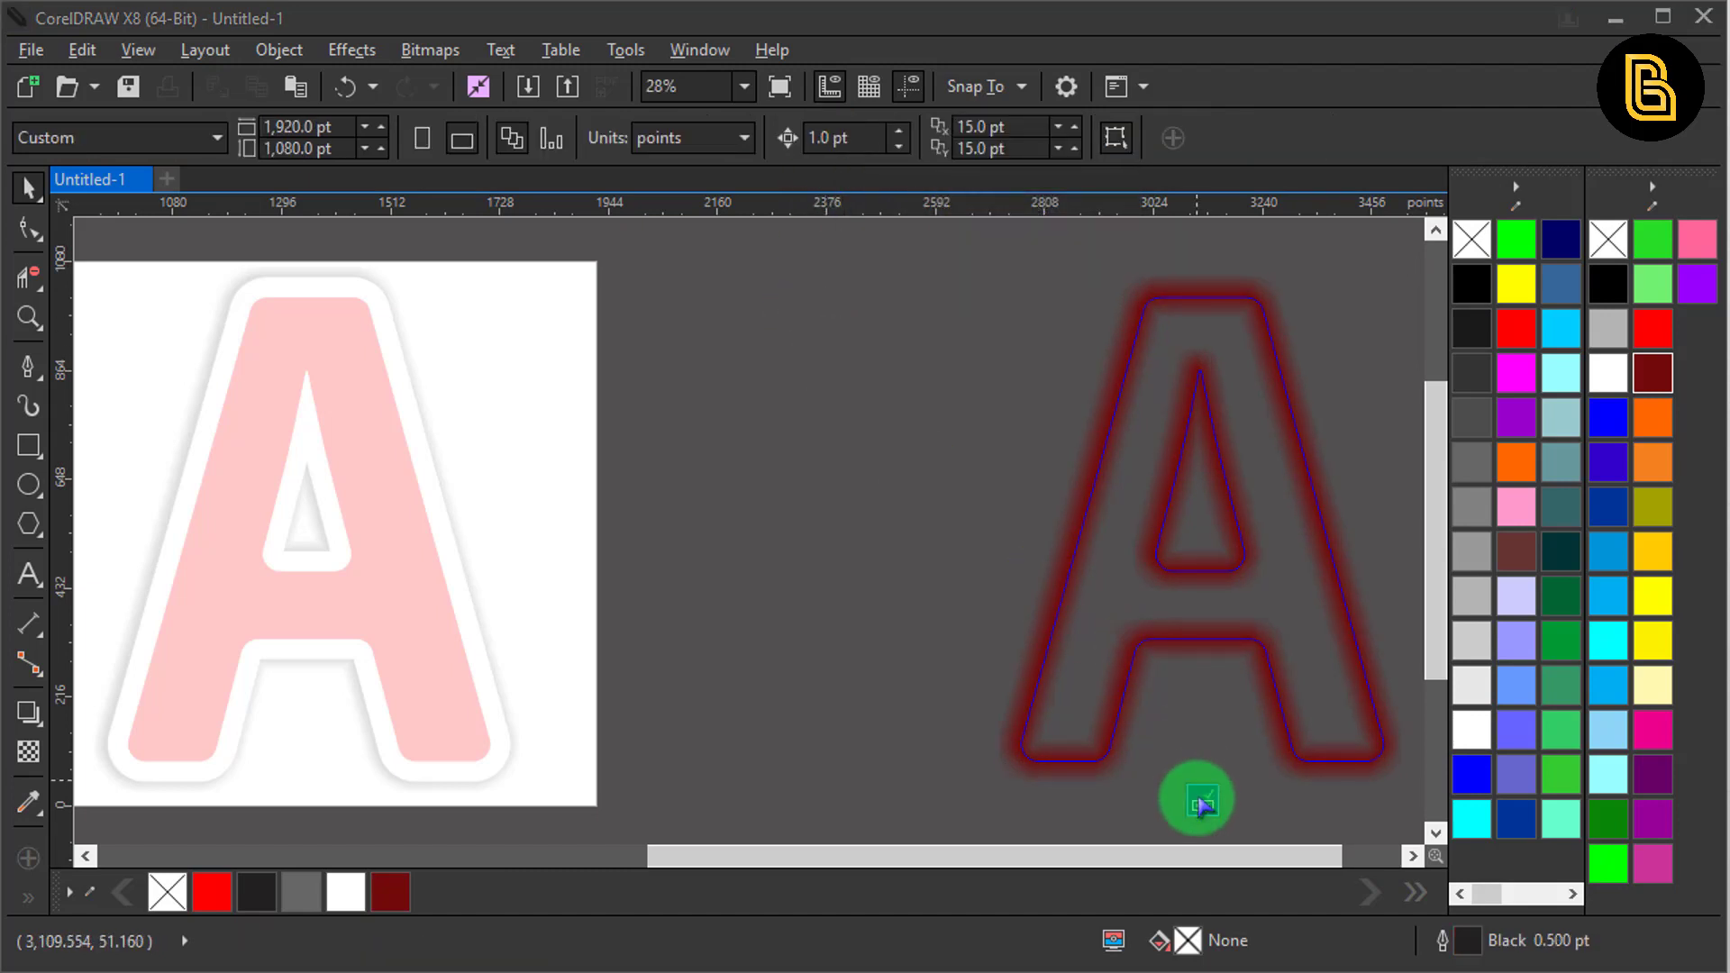
{"action": "left_click", "coordinate": [1198, 799]}
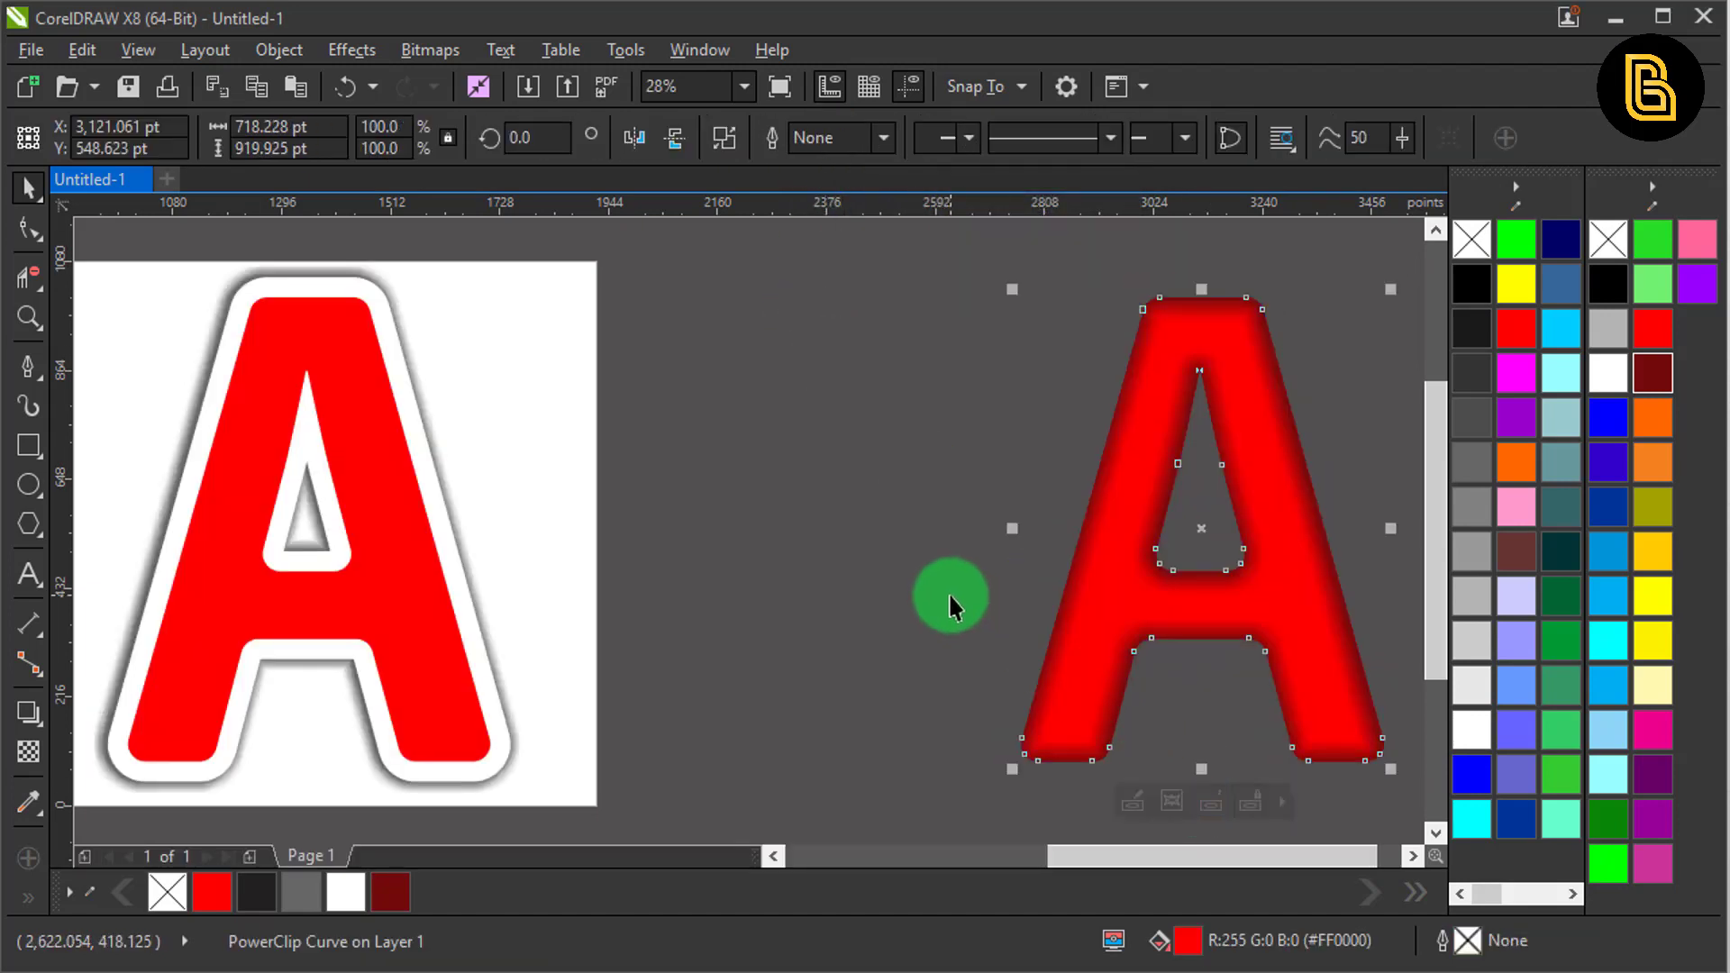
Align the PowerClip letter exactly over the white-outlined red letter A on the page
{"action": "left_click", "coordinate": [403, 602], "text": "shift"}
{"action": "key", "text": "c"}
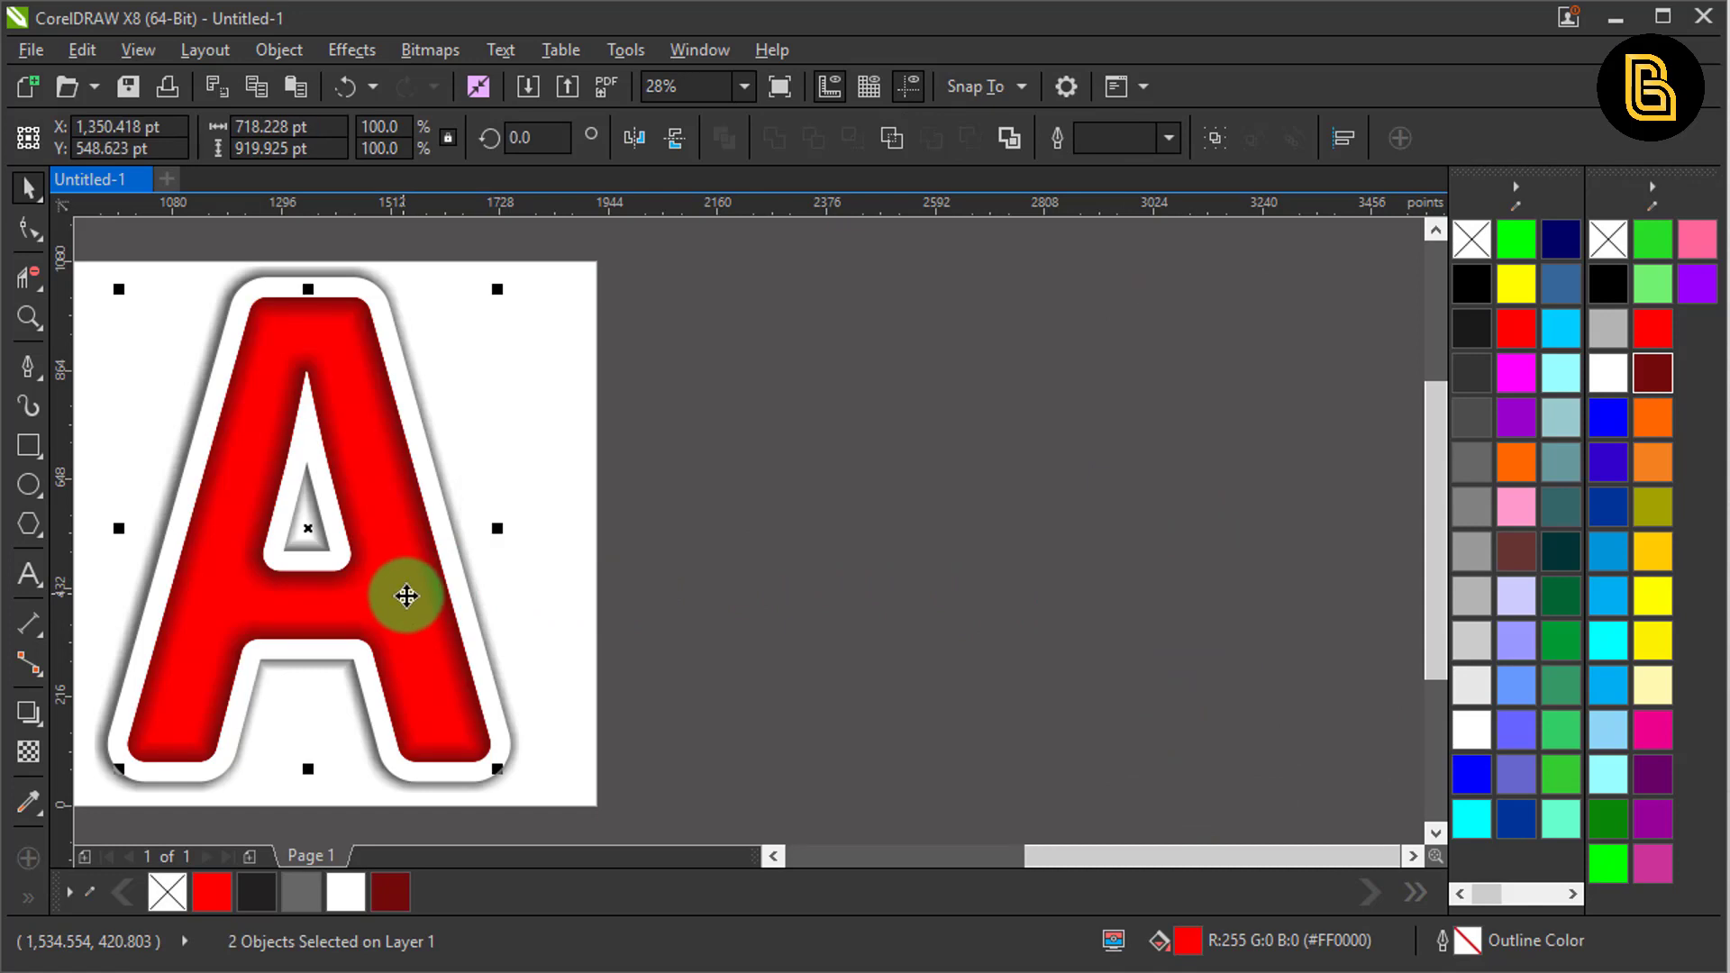
{"action": "left_click", "coordinate": [780, 595]}
{"action": "key", "text": "F4"}
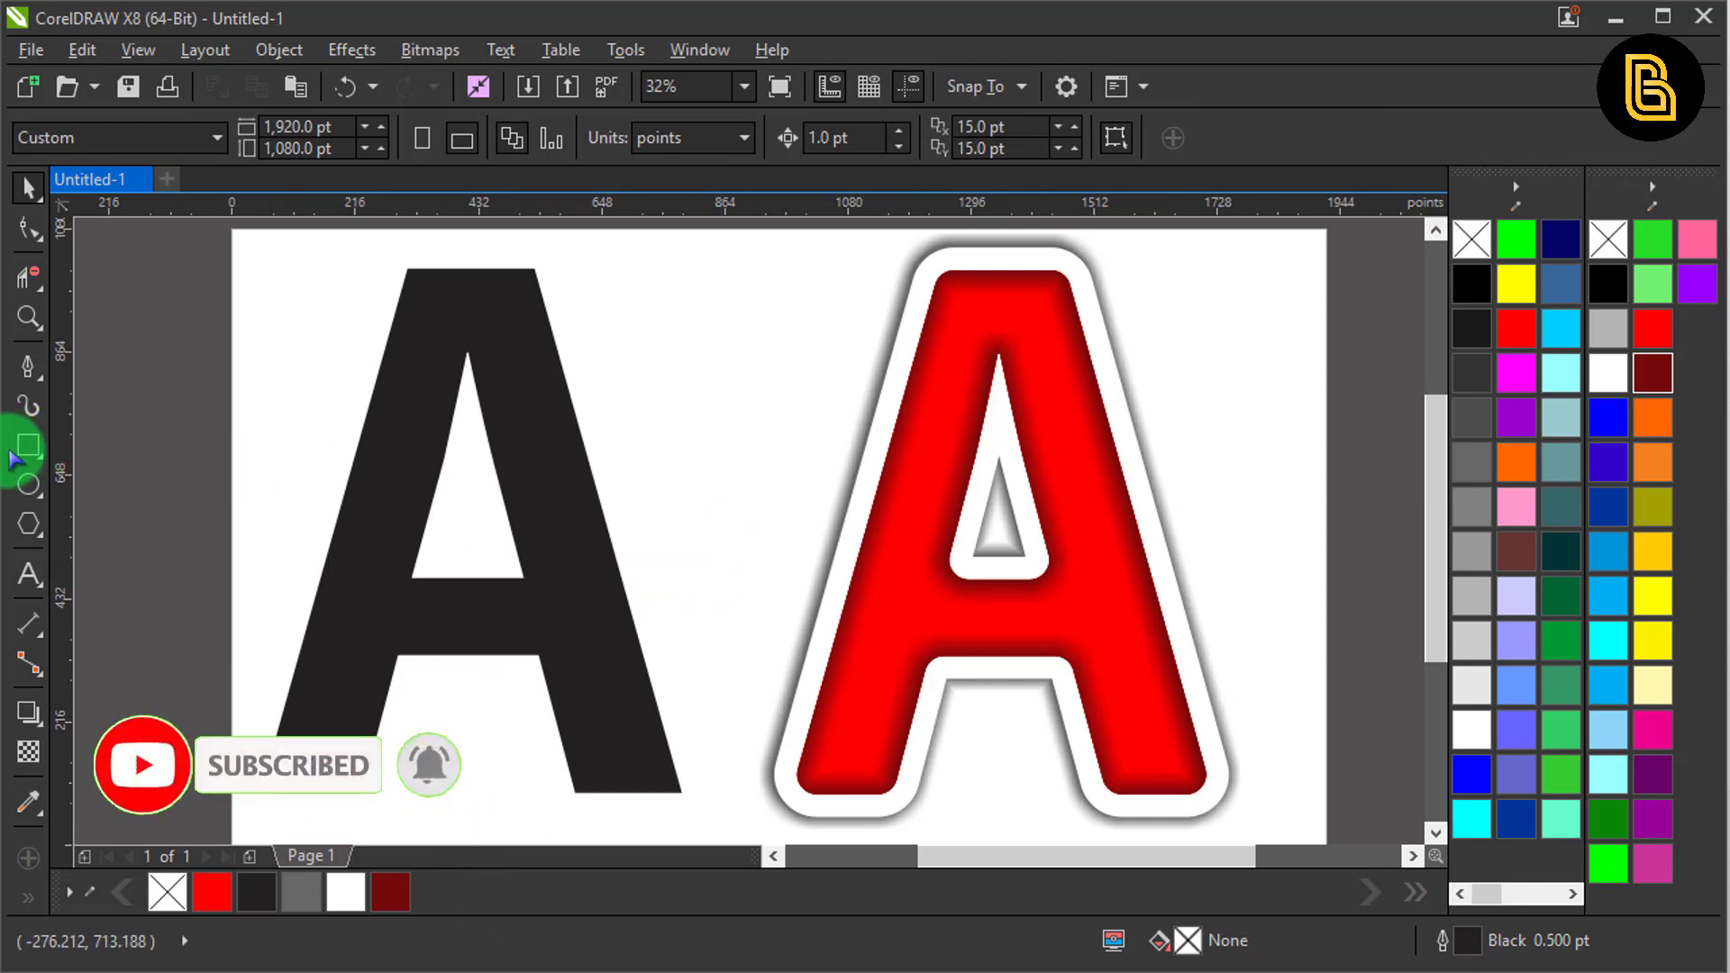
Add a page-sized background rectangle with a white fill and no outline
{"action": "double_click", "coordinate": [28, 445]}
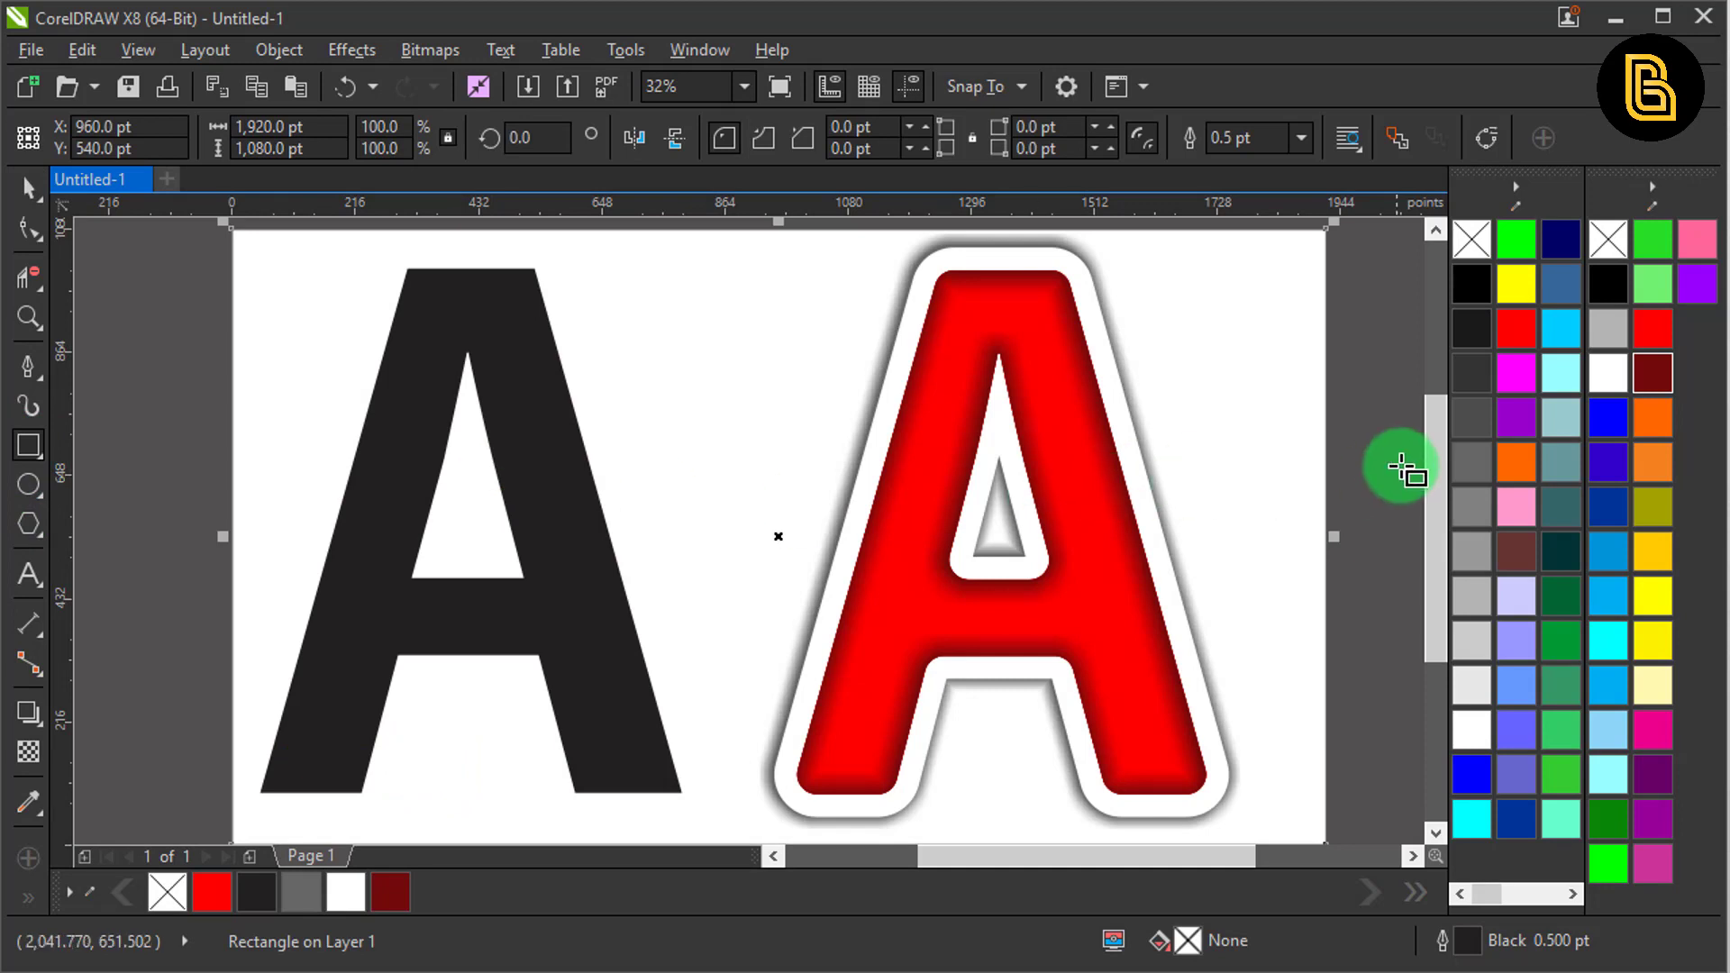
{"action": "left_click", "coordinate": [1468, 727]}
{"action": "right_click", "coordinate": [1469, 239]}
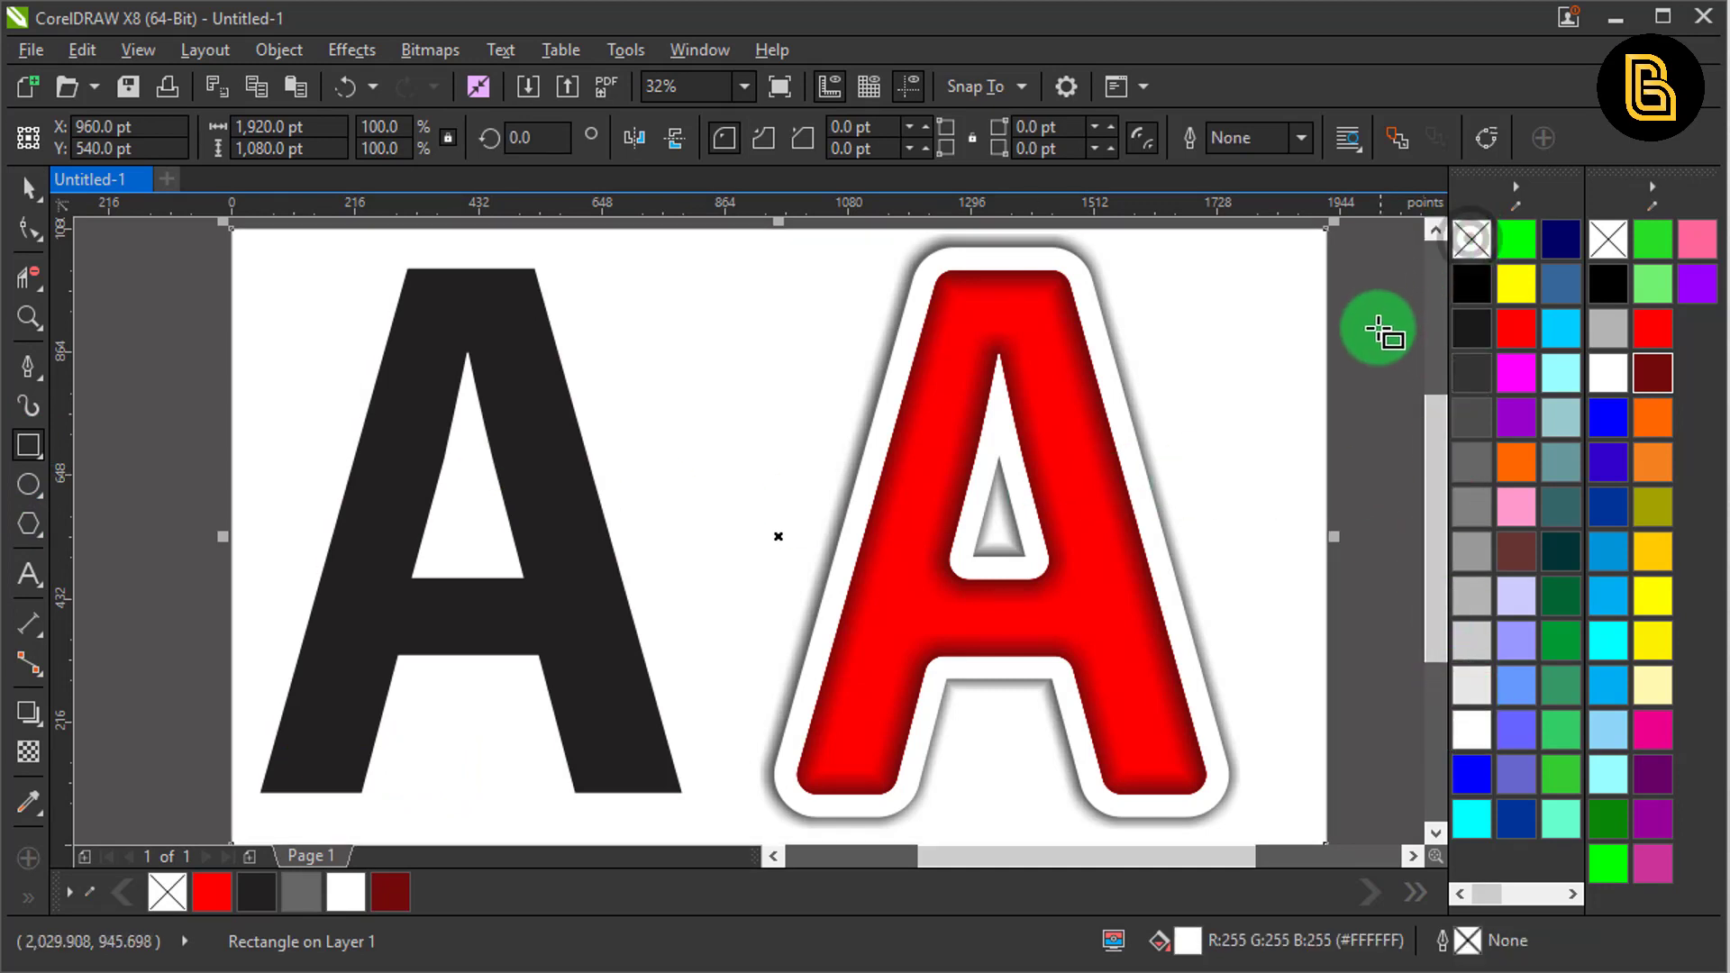
{"action": "left_click", "coordinate": [1377, 327]}
{"action": "key", "text": "F4"}
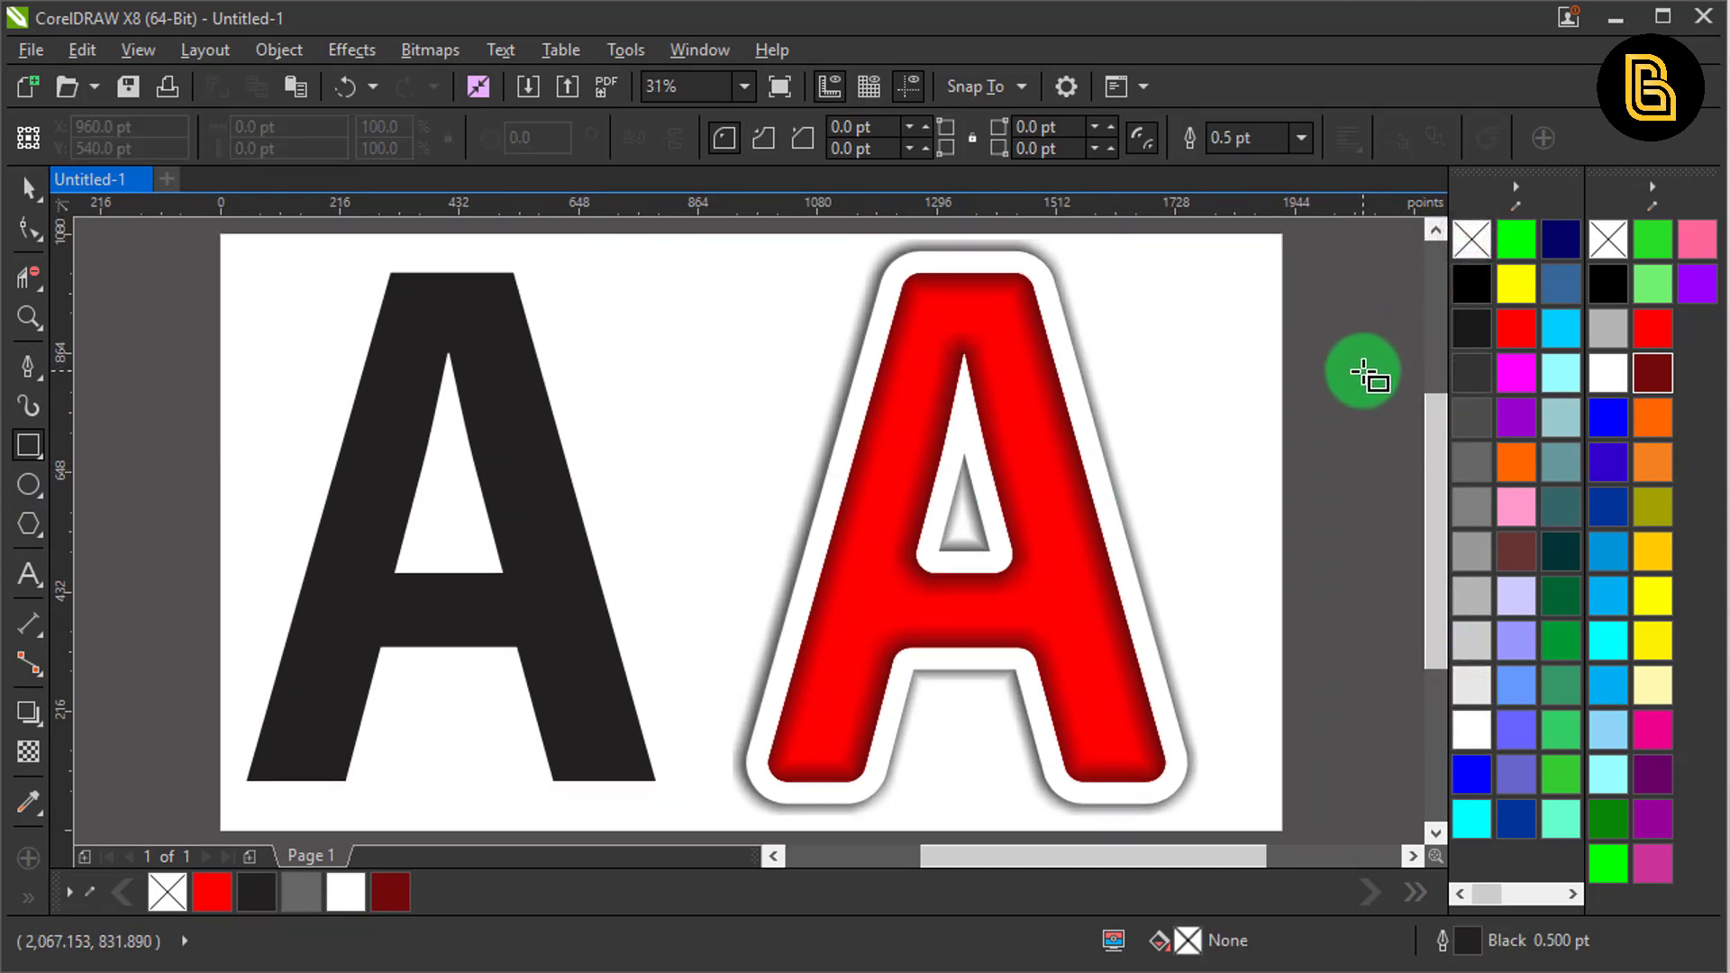
{"action": "left_click", "coordinate": [29, 187]}
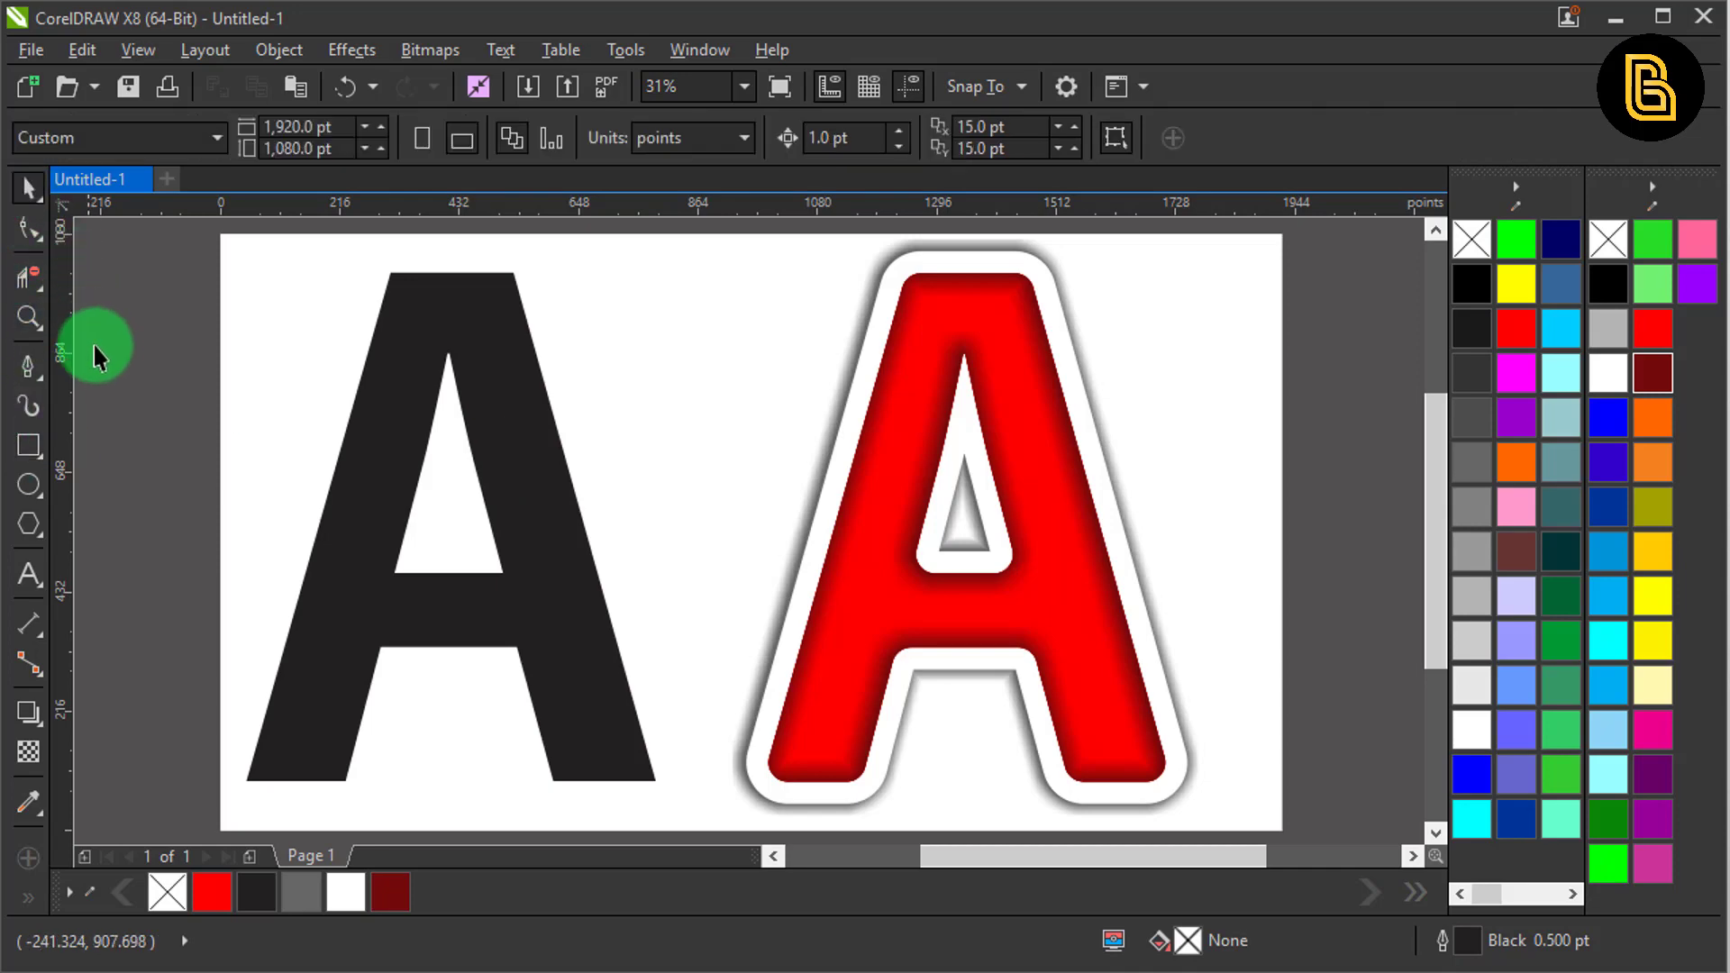